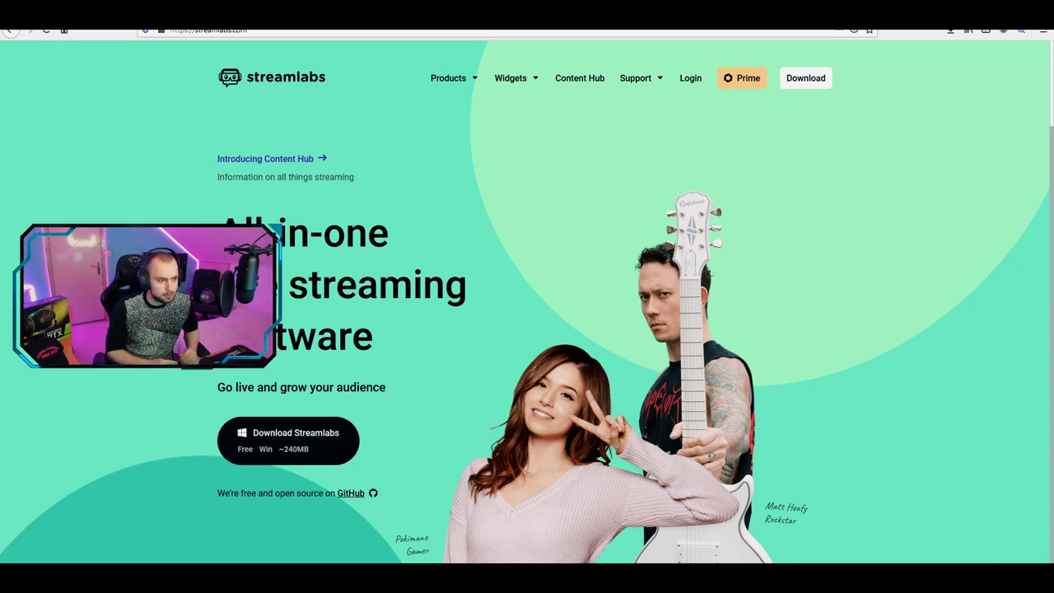
# Step: Download the Streamlabs OBS installer for Windows, save the file and check its progress among the downloads
pyautogui.click(272, 453)
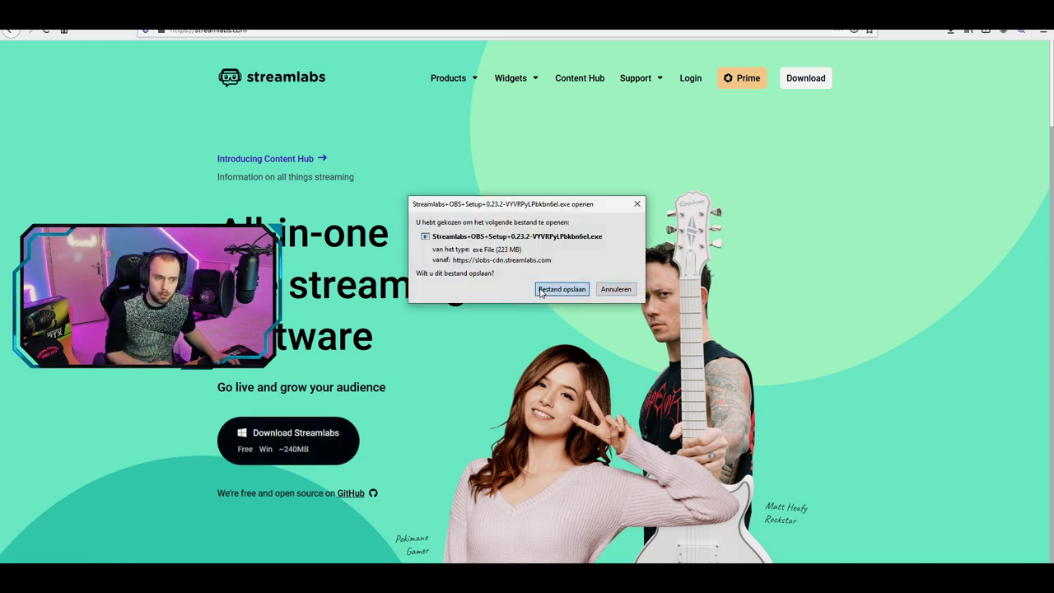
pyautogui.click(561, 289)
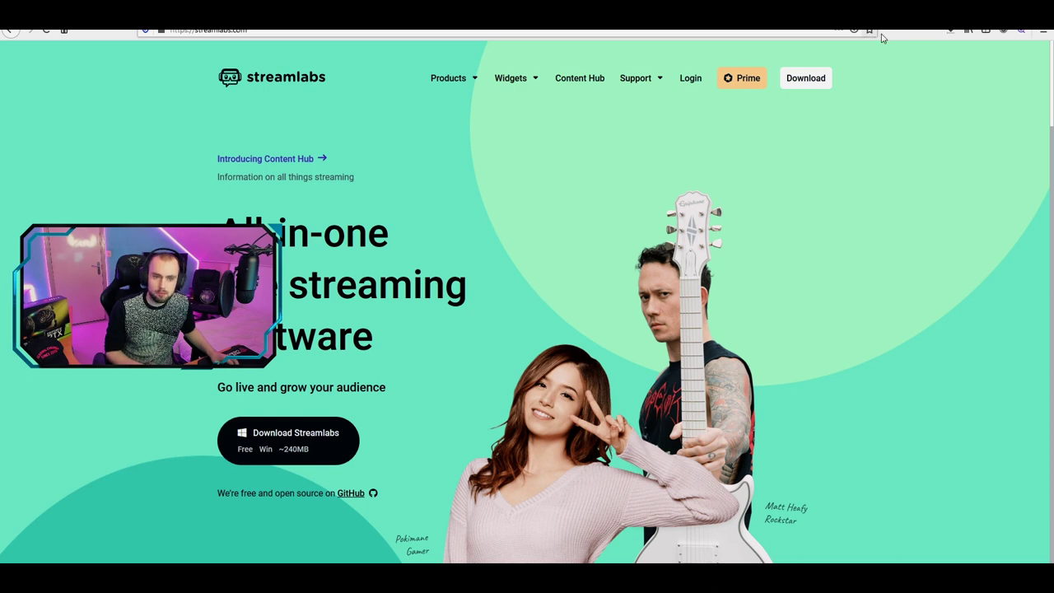
pyautogui.click(949, 32)
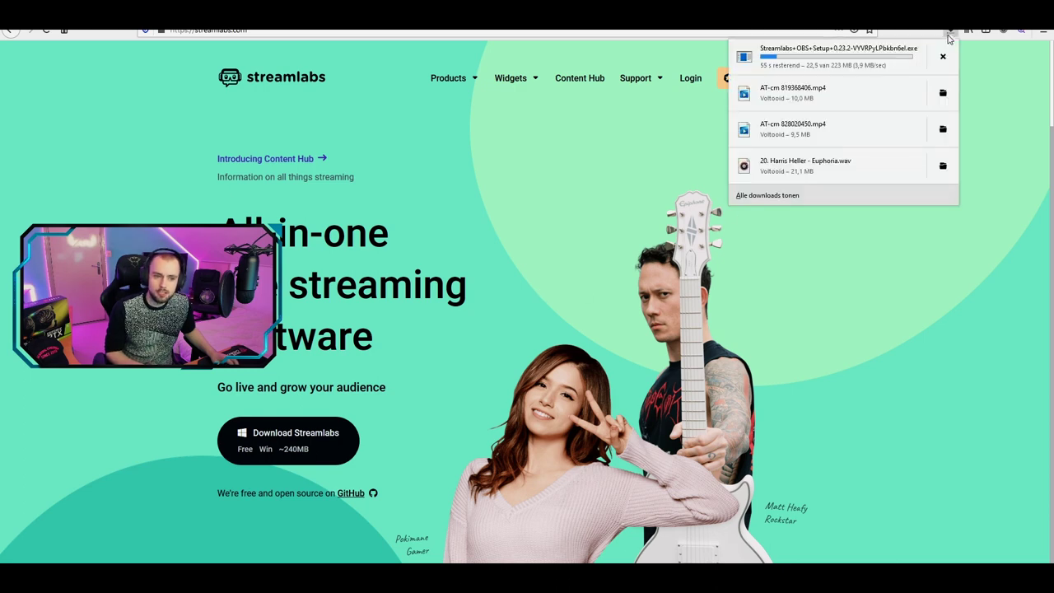
pyautogui.click(1001, 102)
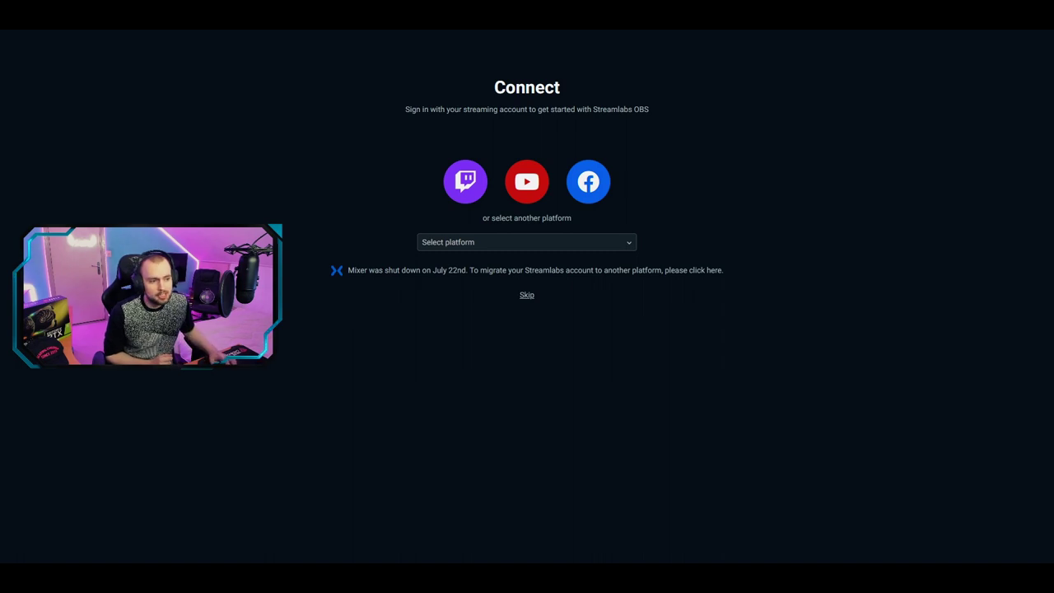
# Step: Connect Streamlabs OBS to the Twitch account and choose to start fresh instead of importing from OBS
pyautogui.click(453, 184)
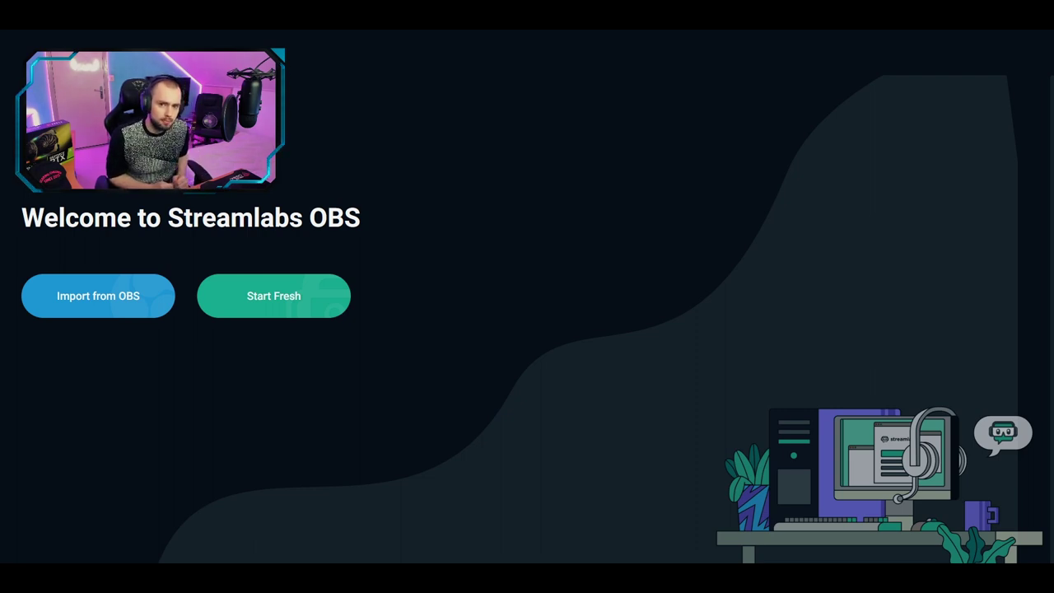
pyautogui.click(272, 306)
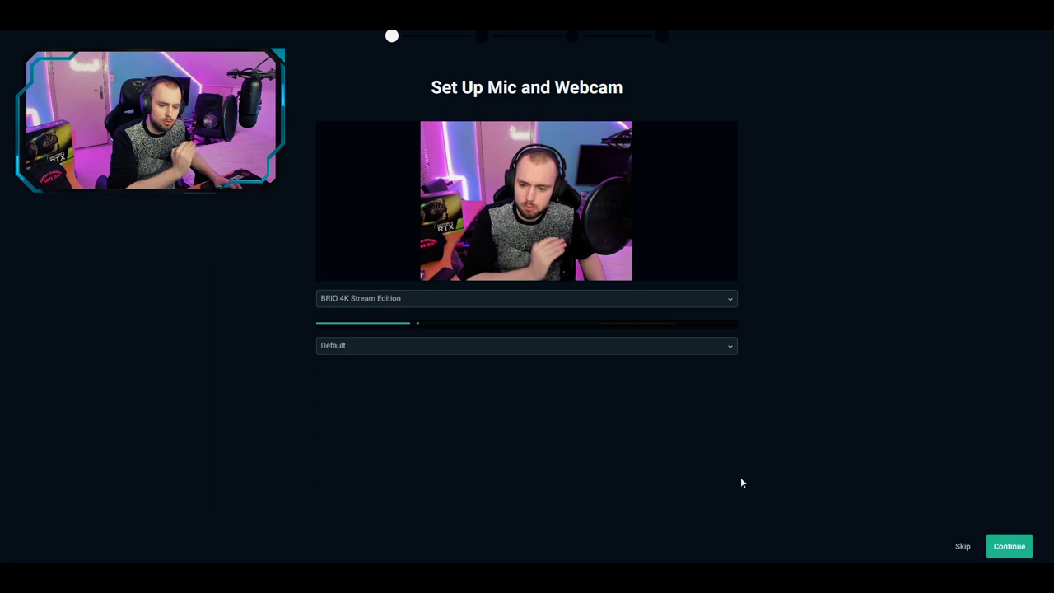
# Step: Skip the microphone, webcam and theme setup pages, and run the automatic optimization
pyautogui.click(961, 550)
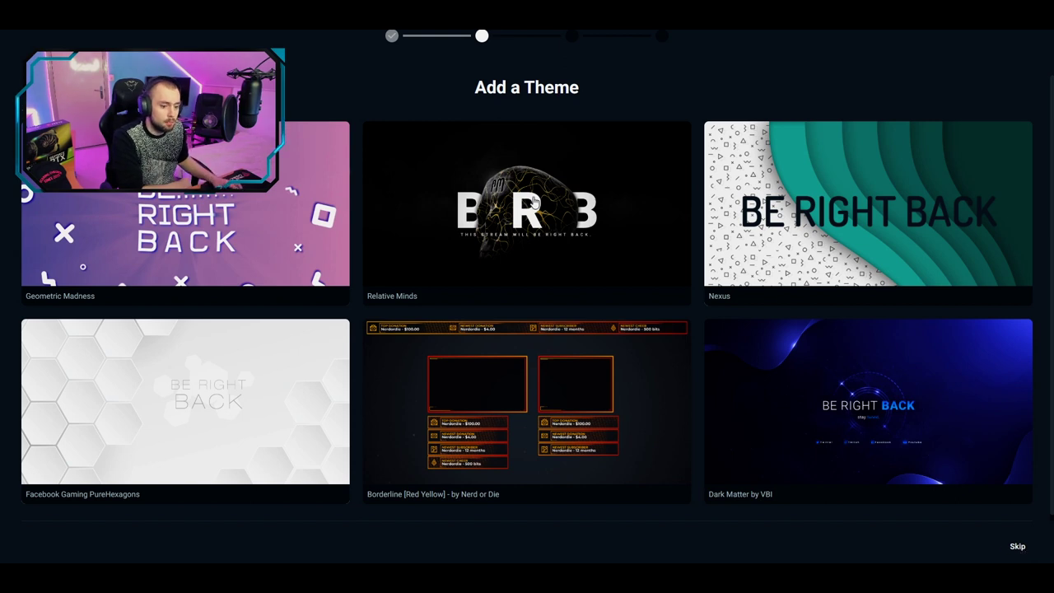
pyautogui.click(1017, 546)
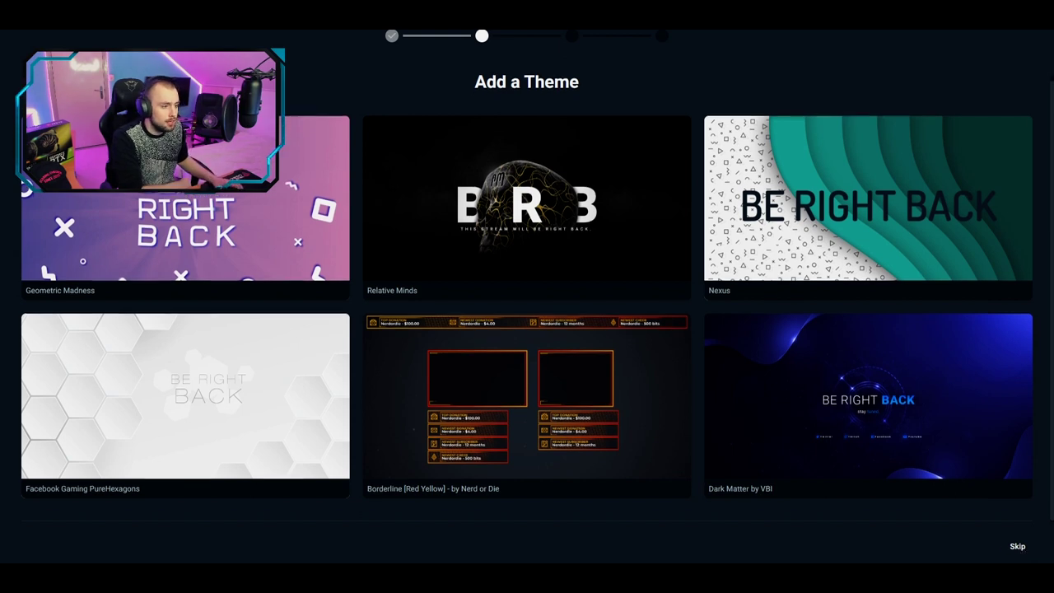
pyautogui.click(516, 206)
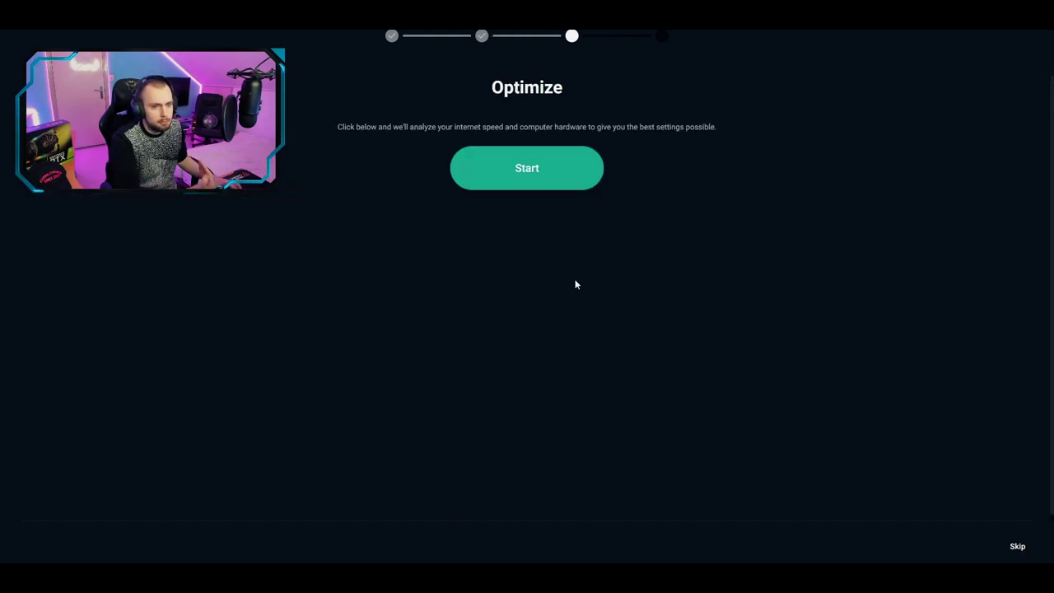
pyautogui.click(516, 183)
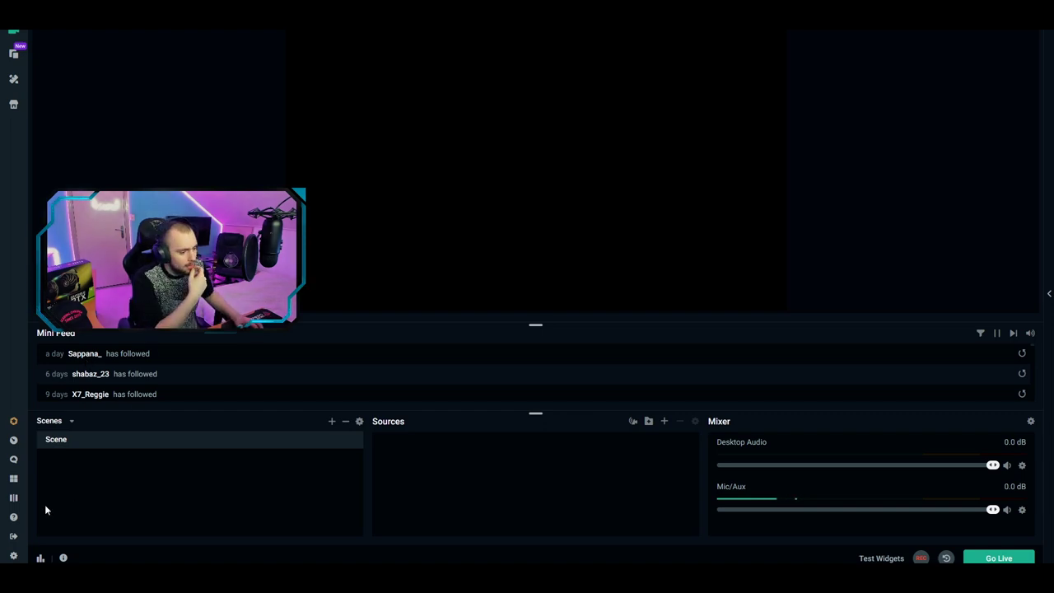
# Step: In the video settings, set the downscale filter to Lanczos (Sharpened scaling, 32 samples) and review the common FPS options
pyautogui.click(14, 556)
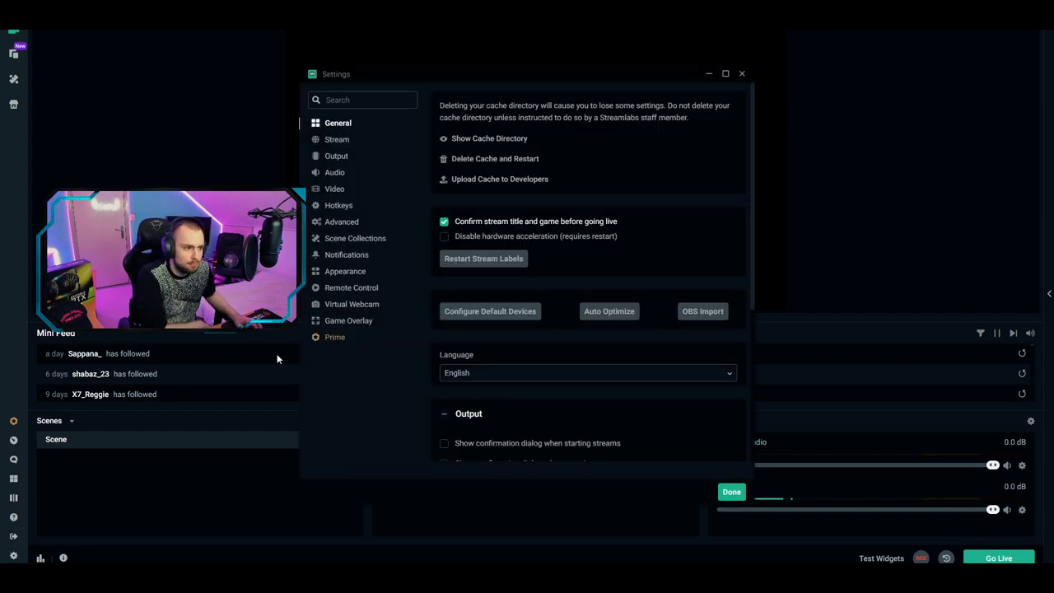
pyautogui.click(335, 190)
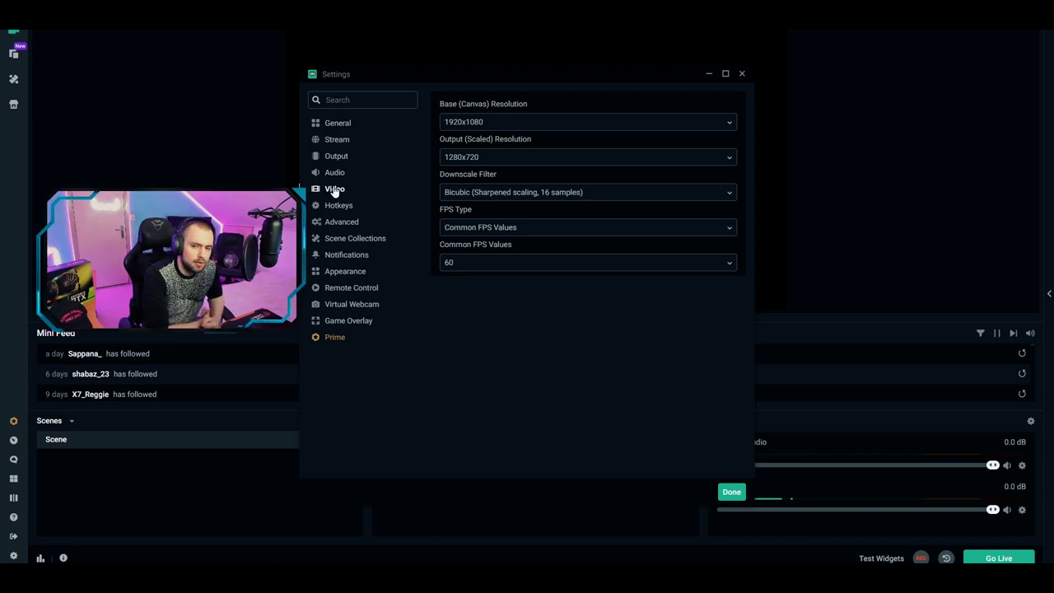
pyautogui.click(499, 194)
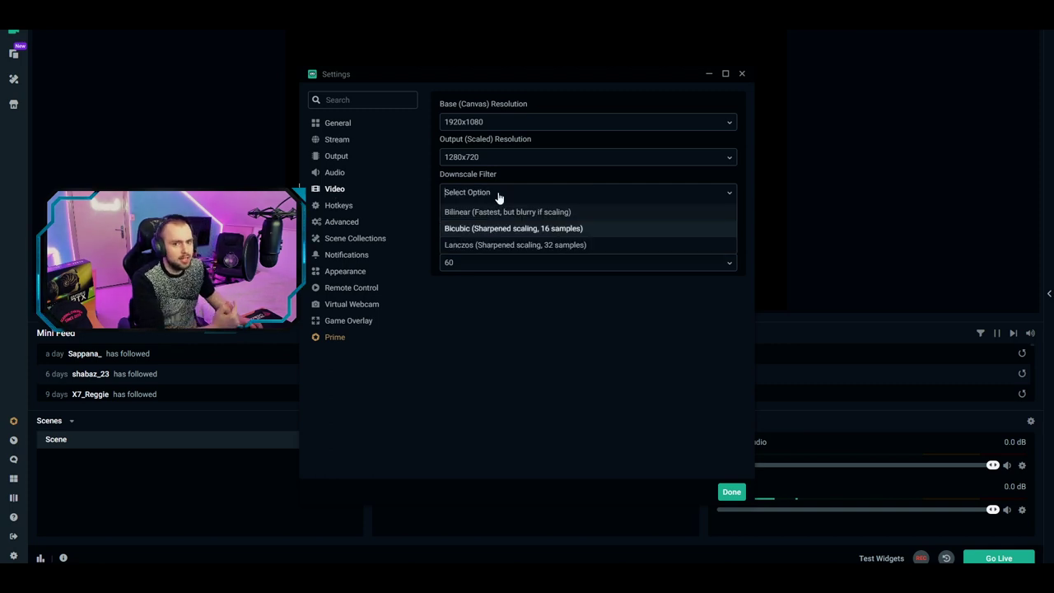
pyautogui.click(509, 246)
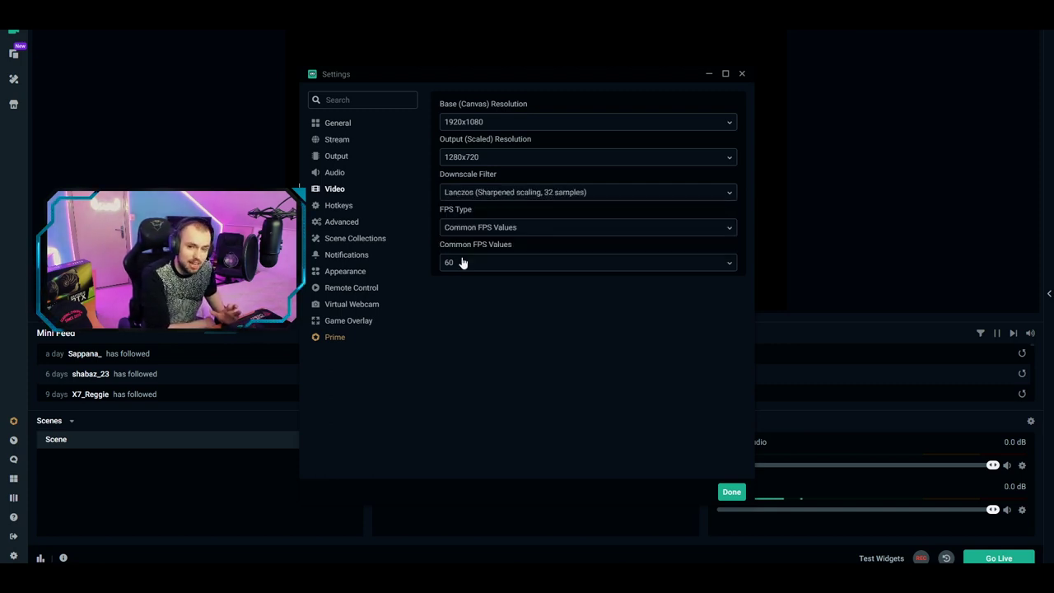
pyautogui.click(462, 262)
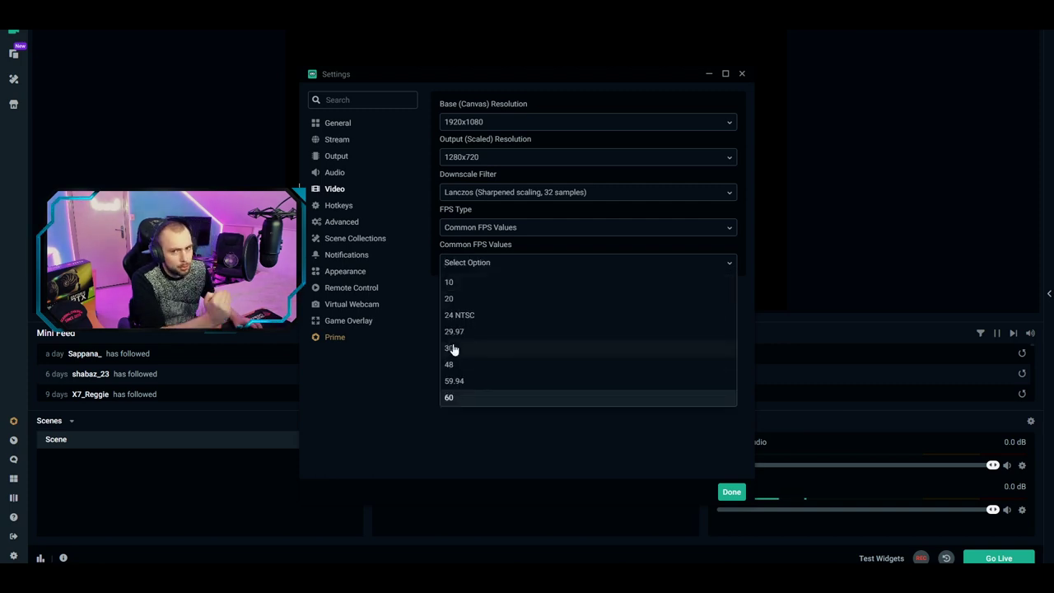
pyautogui.click(547, 476)
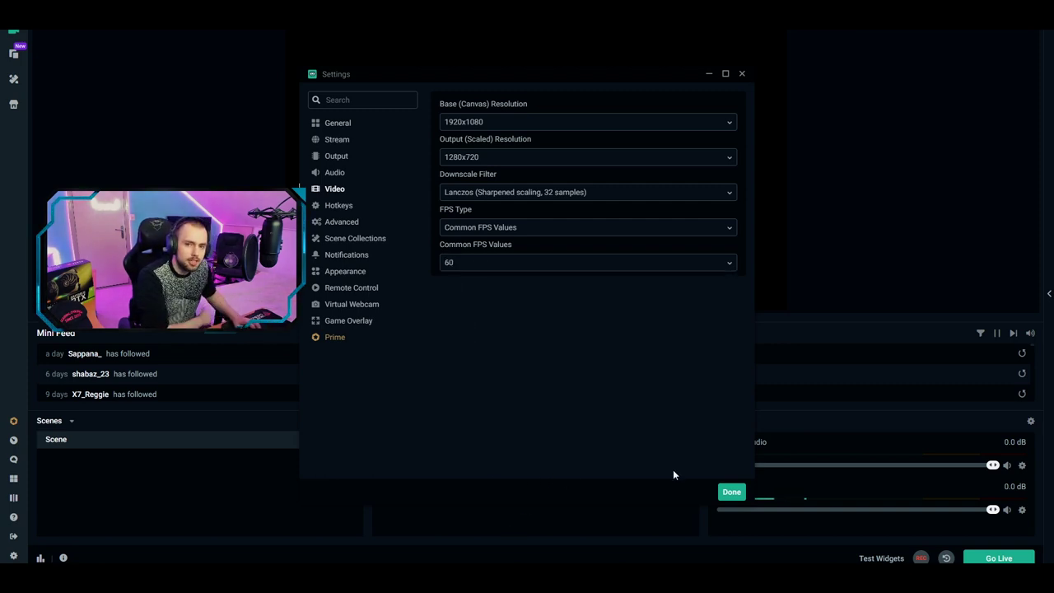
# Step: Switch the output mode to Advanced and set the streaming encoder to Hardware (NVENC) (new)
pyautogui.click(336, 156)
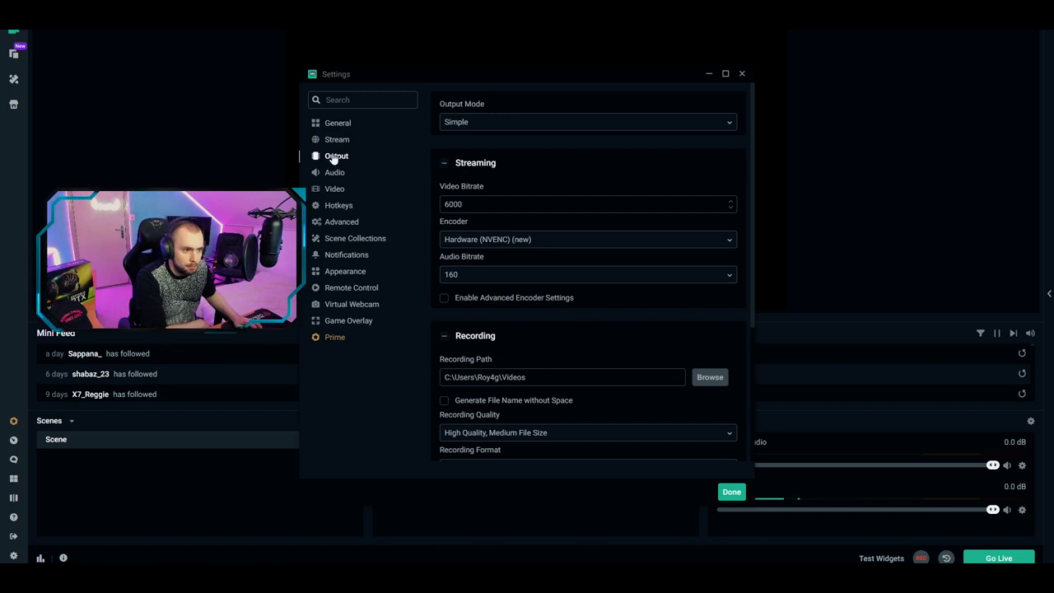
pyautogui.click(451, 128)
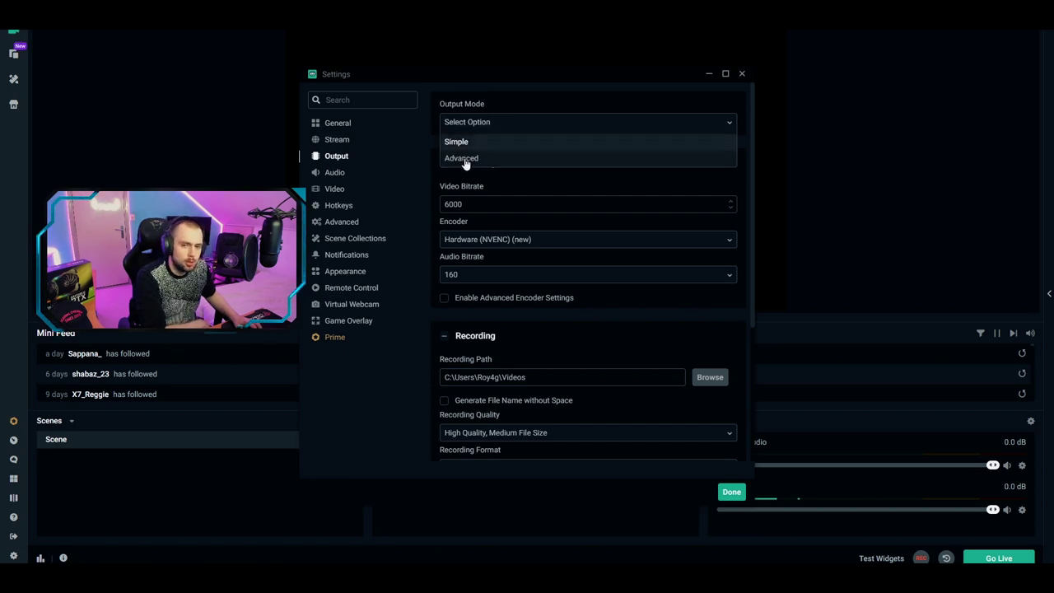
pyautogui.click(463, 160)
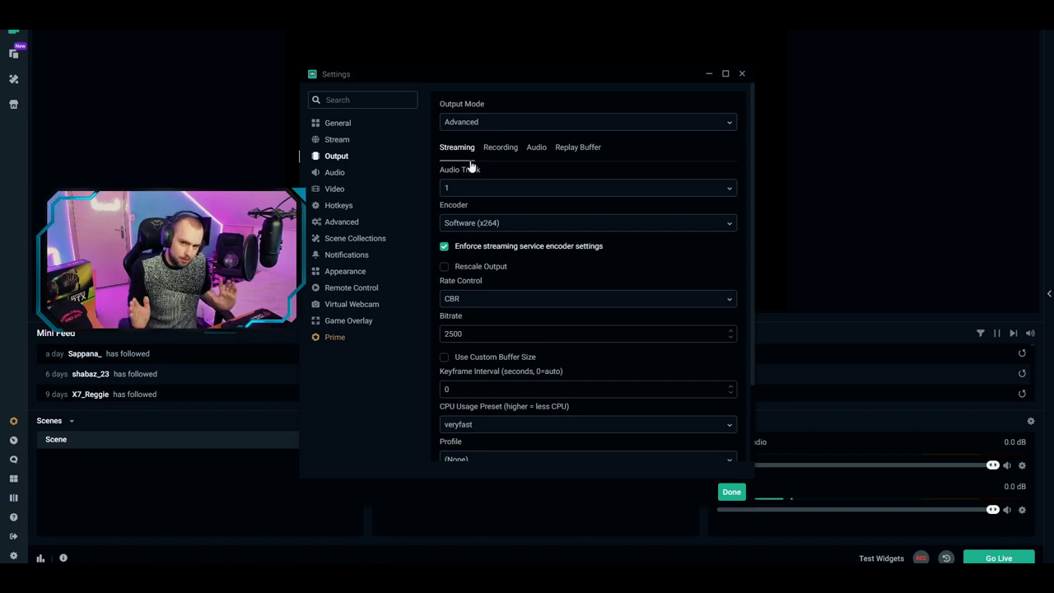
pyautogui.click(471, 224)
pyautogui.click(490, 274)
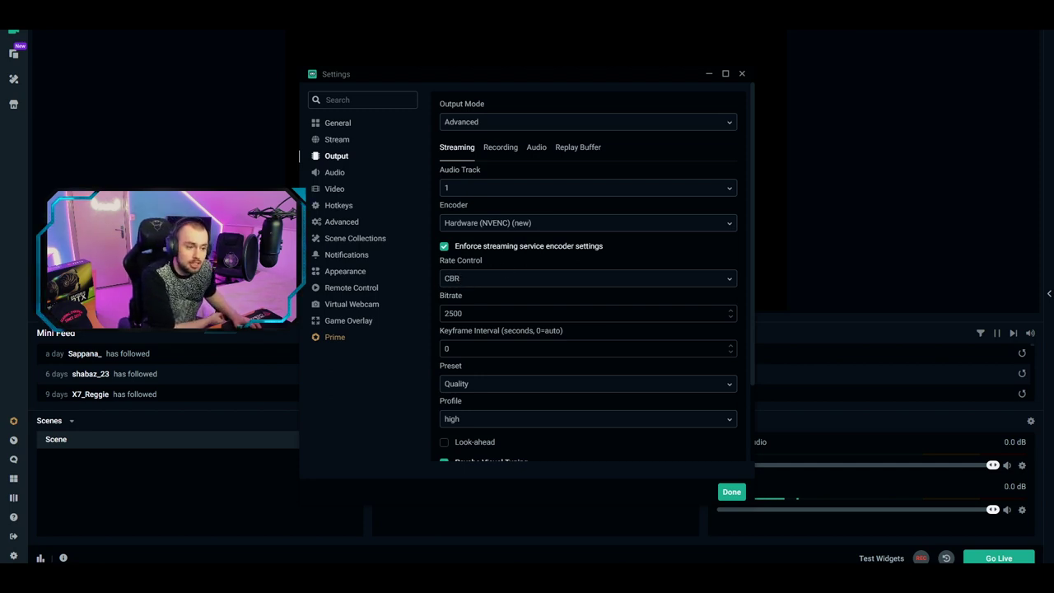
# Step: Set the streaming bitrate to 4500 and the encoder preset to Quality, then save and close the settings
pyautogui.doubleClick(453, 313)
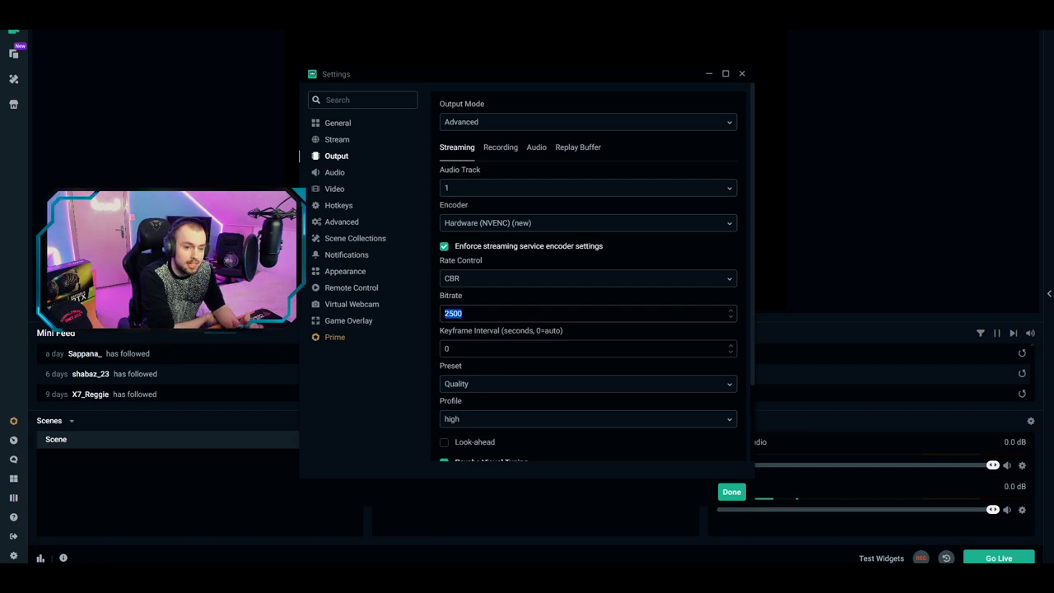
pyautogui.write('4500')
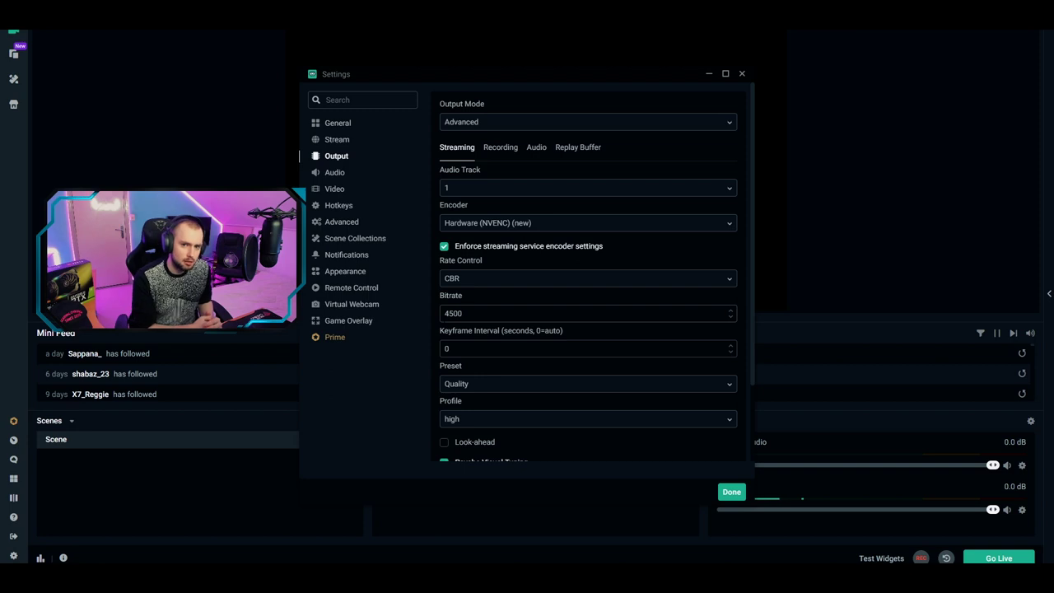
pyautogui.scroll(-2, 498, 264)
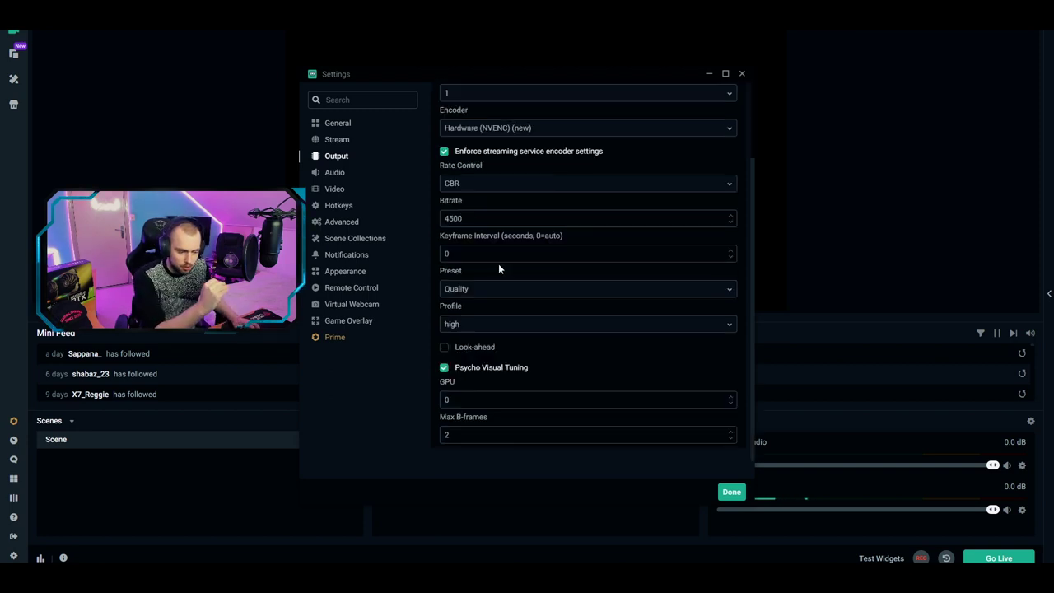
pyautogui.click(480, 287)
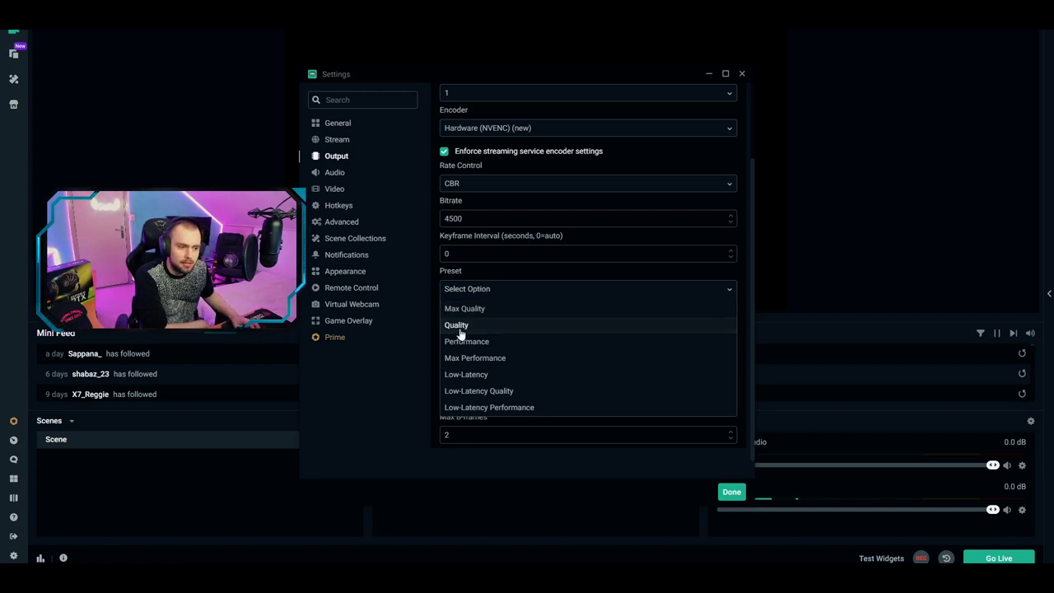
pyautogui.click(459, 341)
pyautogui.click(461, 293)
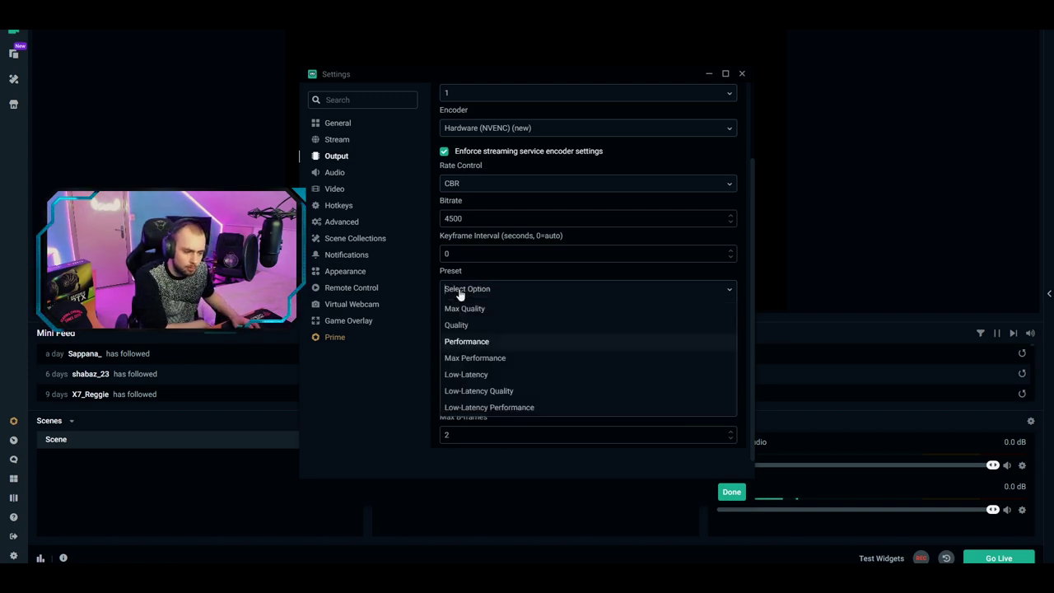
pyautogui.click(459, 326)
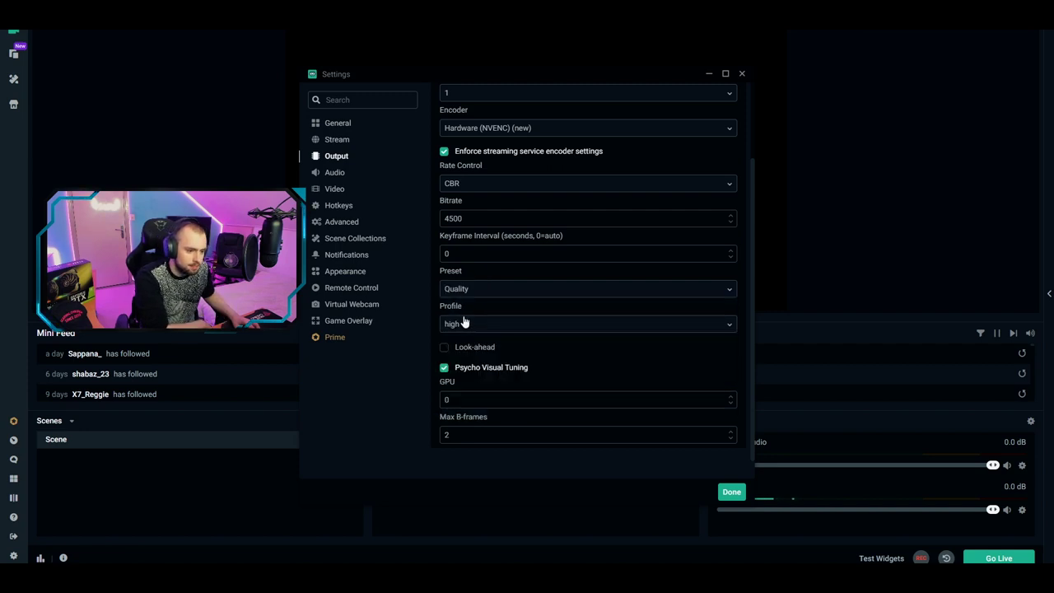
pyautogui.click(729, 492)
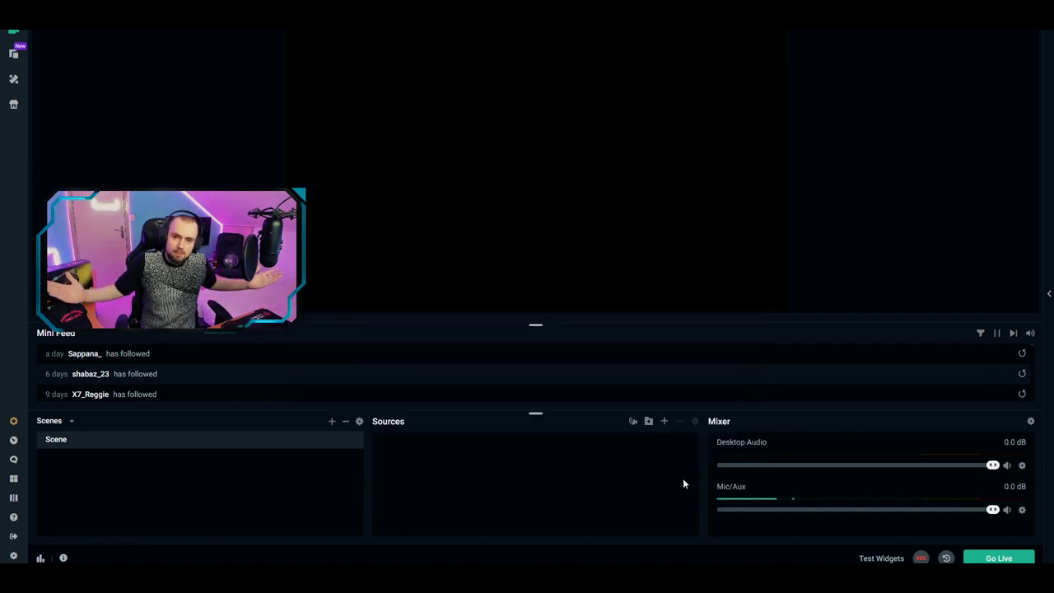
# Step: Rename the existing scene as "Intermission Screen"
pyautogui.rightClick(100, 442)
pyautogui.click(127, 462)
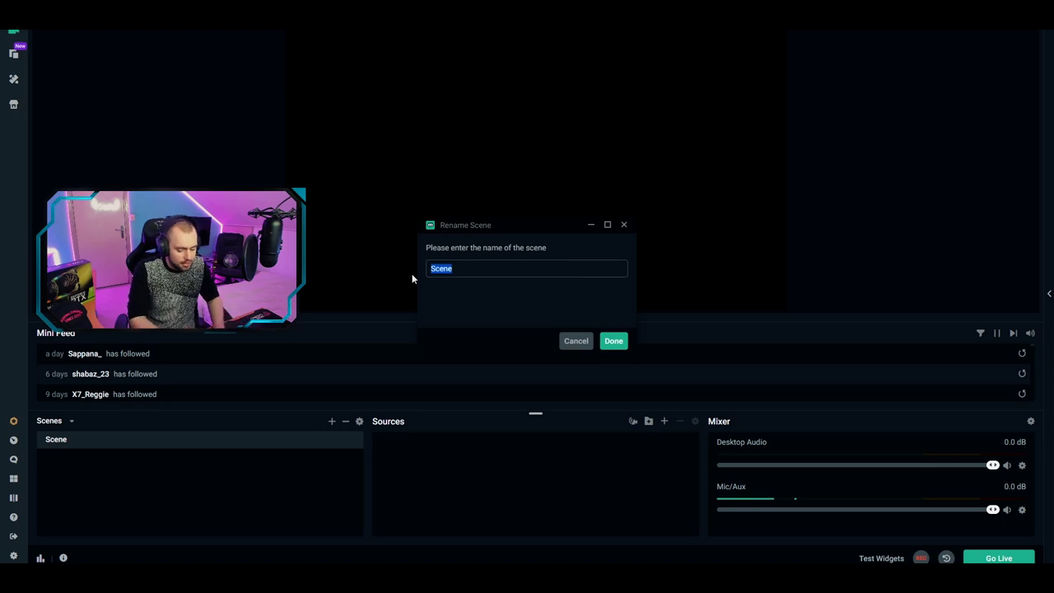
pyautogui.write('Intermission Screen')
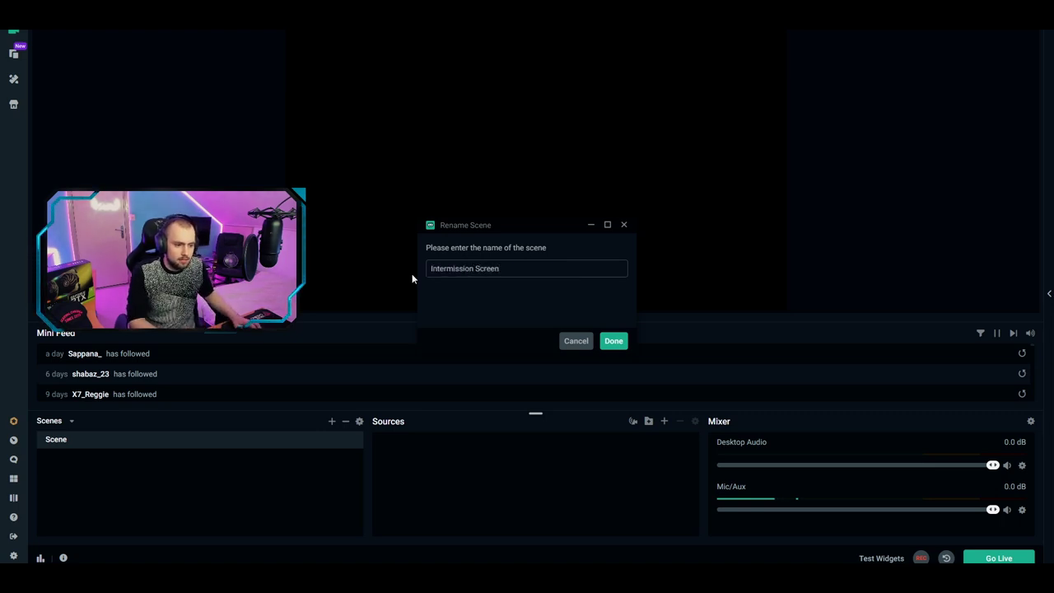
pyautogui.click(619, 343)
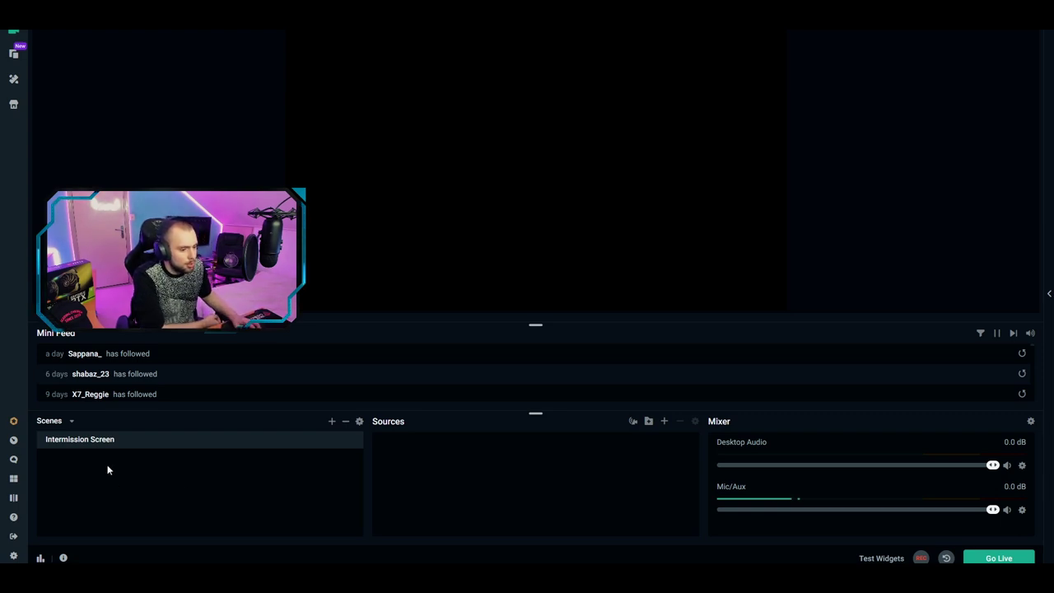
# Step: Add a new scene named "Gameplay"
pyautogui.click(330, 421)
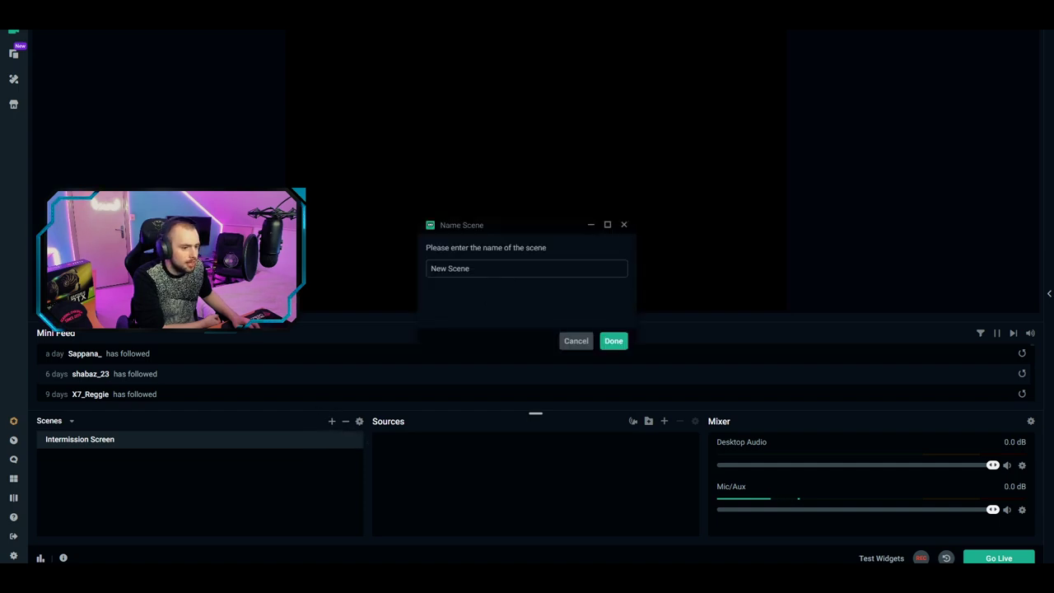
pyautogui.write('Gam')
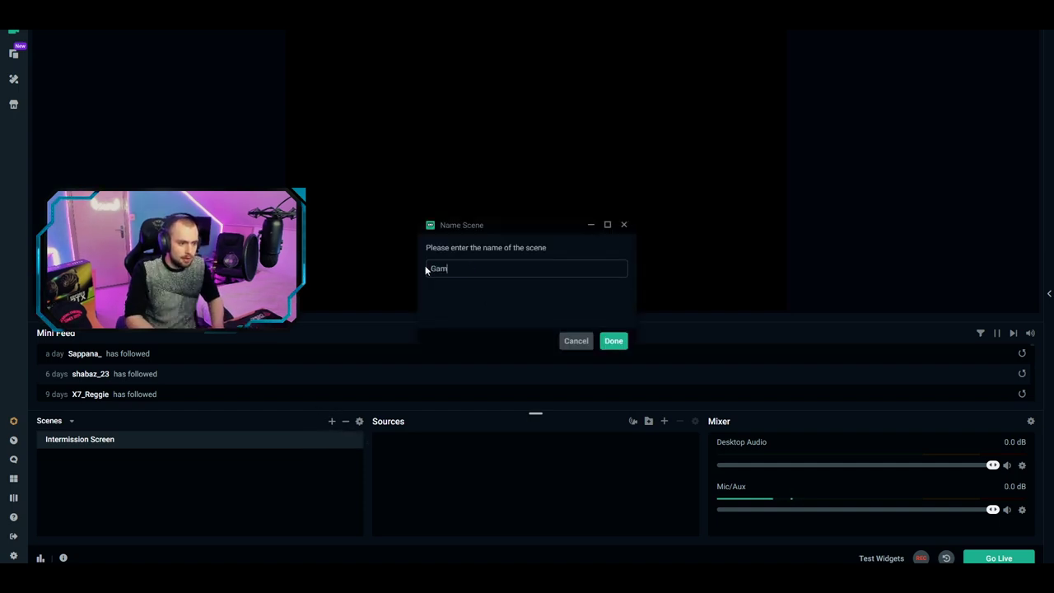
pyautogui.write('eplay')
pyautogui.click(613, 341)
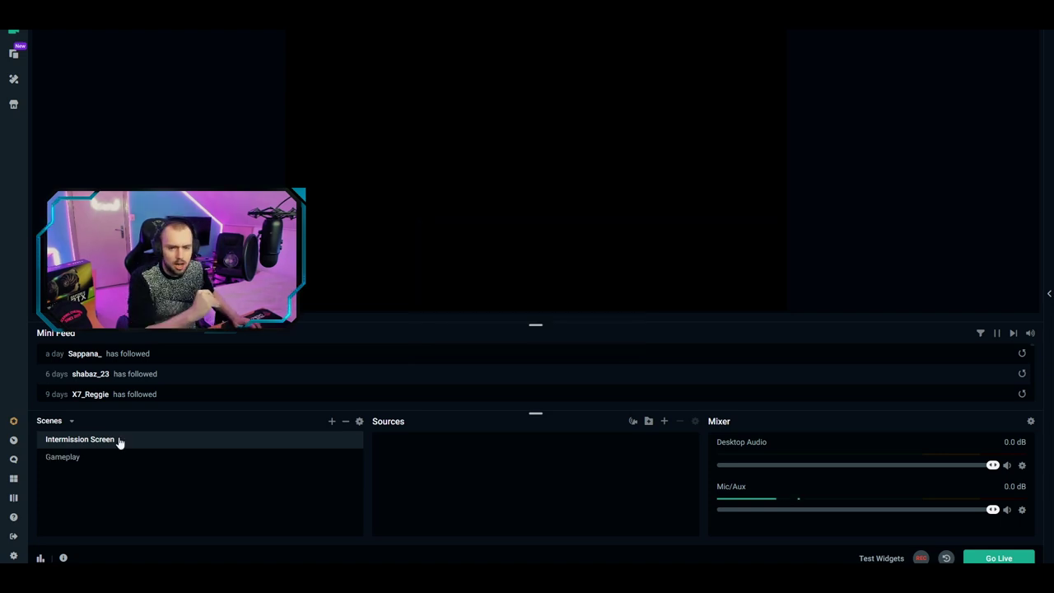
# Step: Rename the "Intermission Screen" scene as "Intermission Screen F1"
pyautogui.rightClick(119, 442)
pyautogui.click(134, 459)
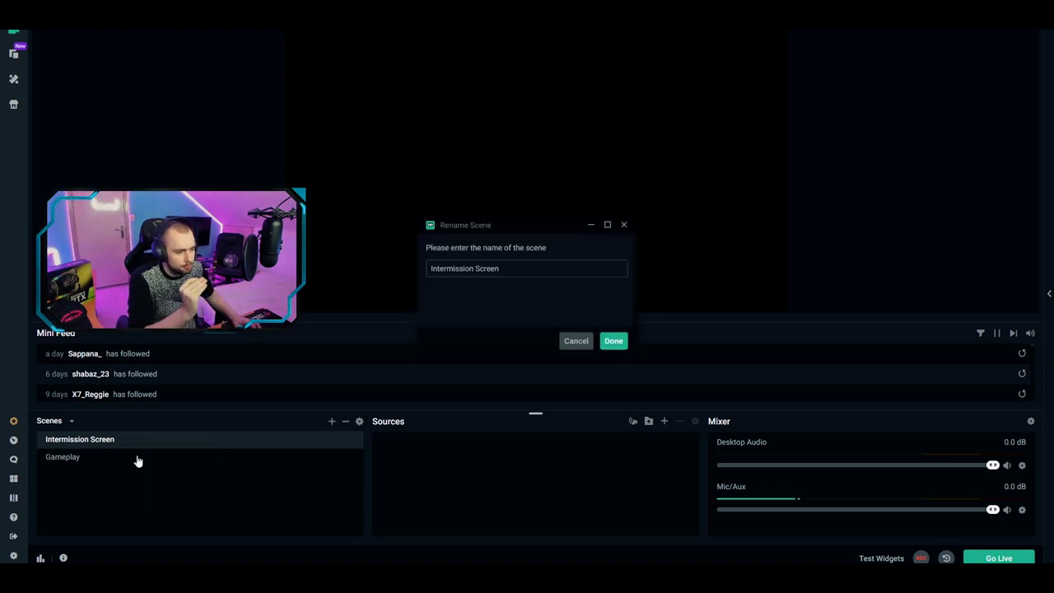
pyautogui.write('F1')
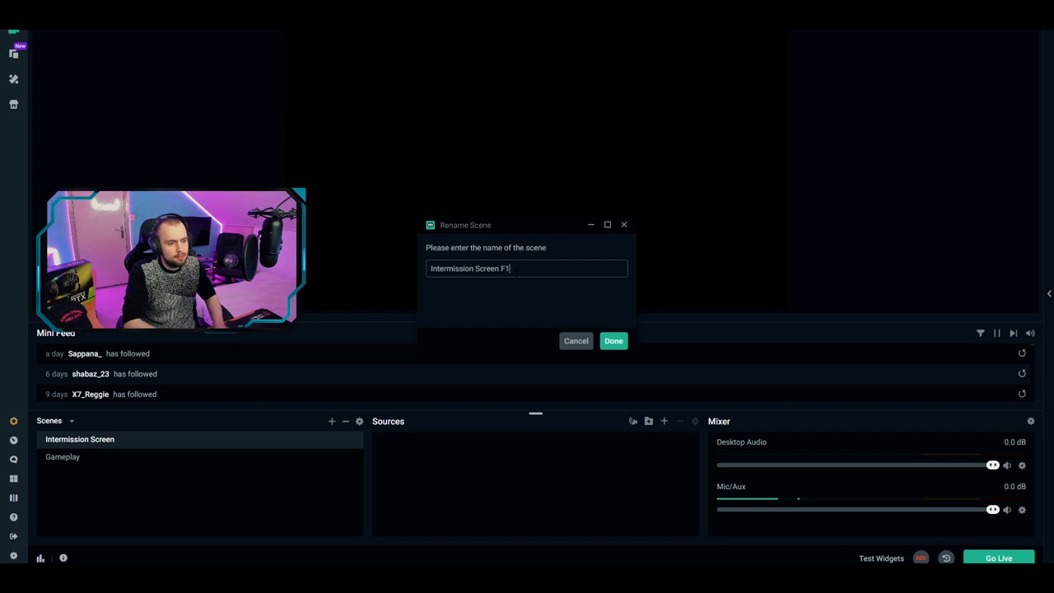
pyautogui.press('Return')
# Step: Rename the "Gameplay" scene as "Gameplay F2"
pyautogui.rightClick(99, 453)
pyautogui.click(74, 459)
pyautogui.rightClick(79, 458)
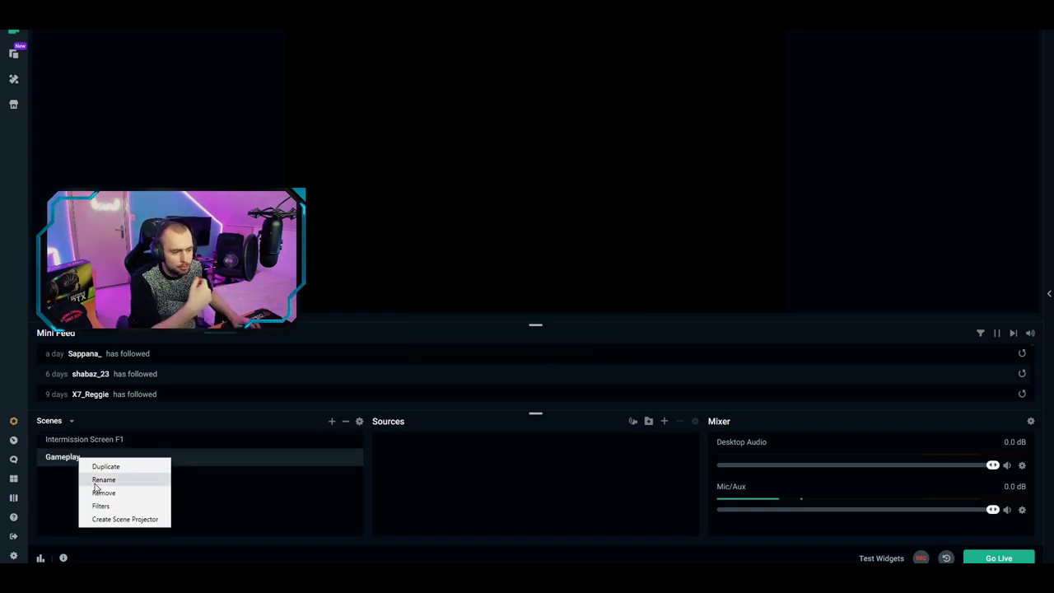
pyautogui.click(103, 480)
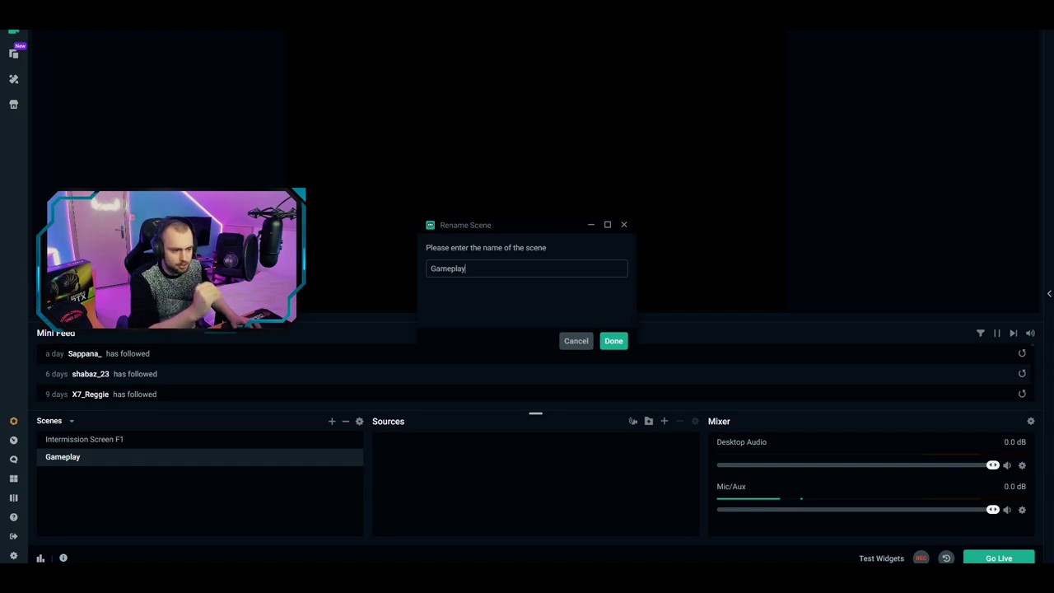
pyautogui.write('F2')
pyautogui.press('Return')
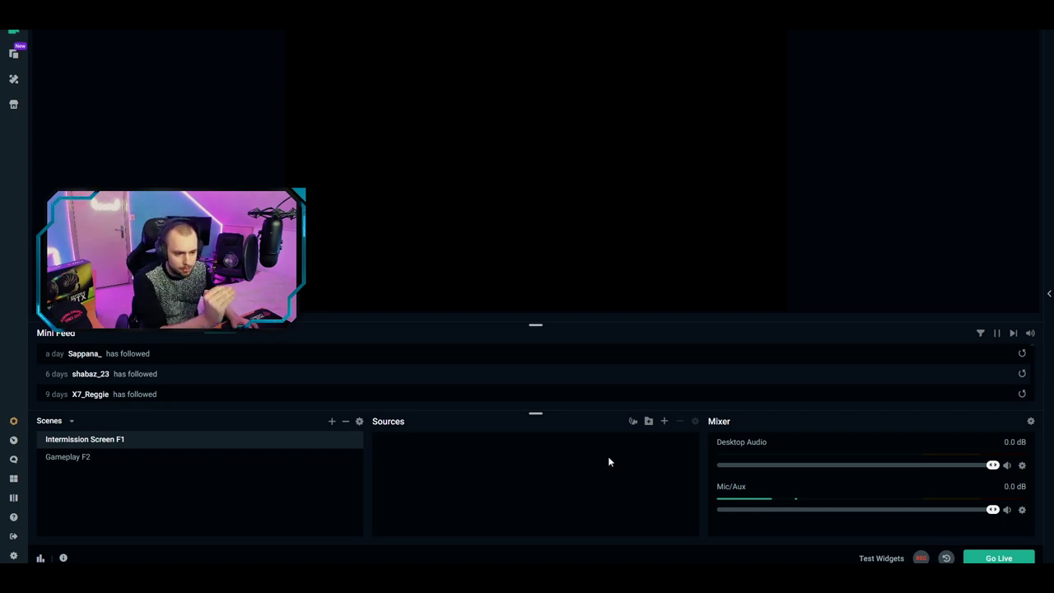
# Step: Add a media source named "Intermission Screen" to the intermission scene, using the local intermission file from the screens folder with Loop enabled
pyautogui.click(663, 421)
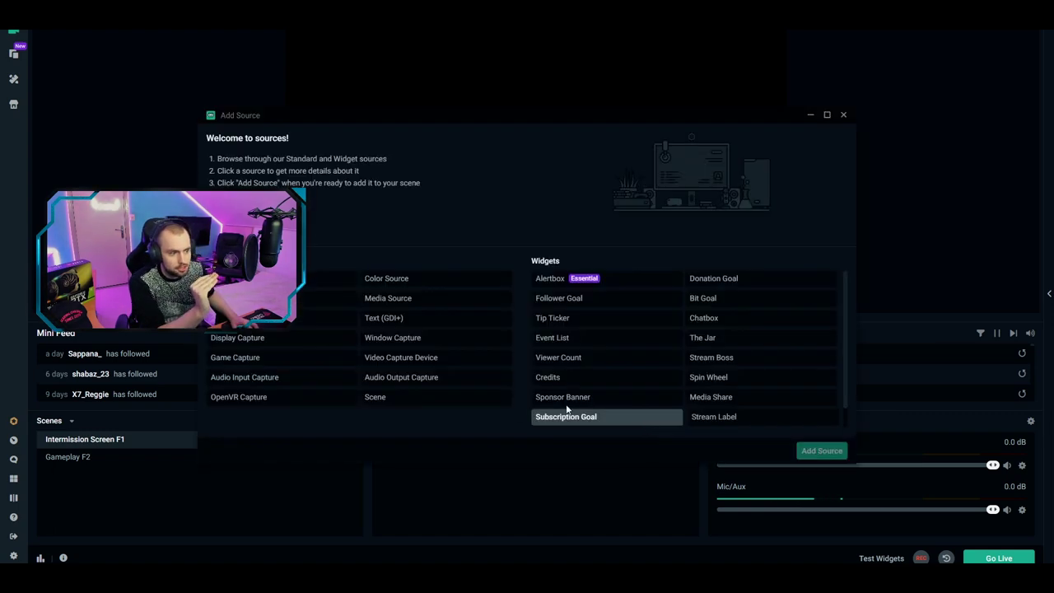
pyautogui.click(406, 303)
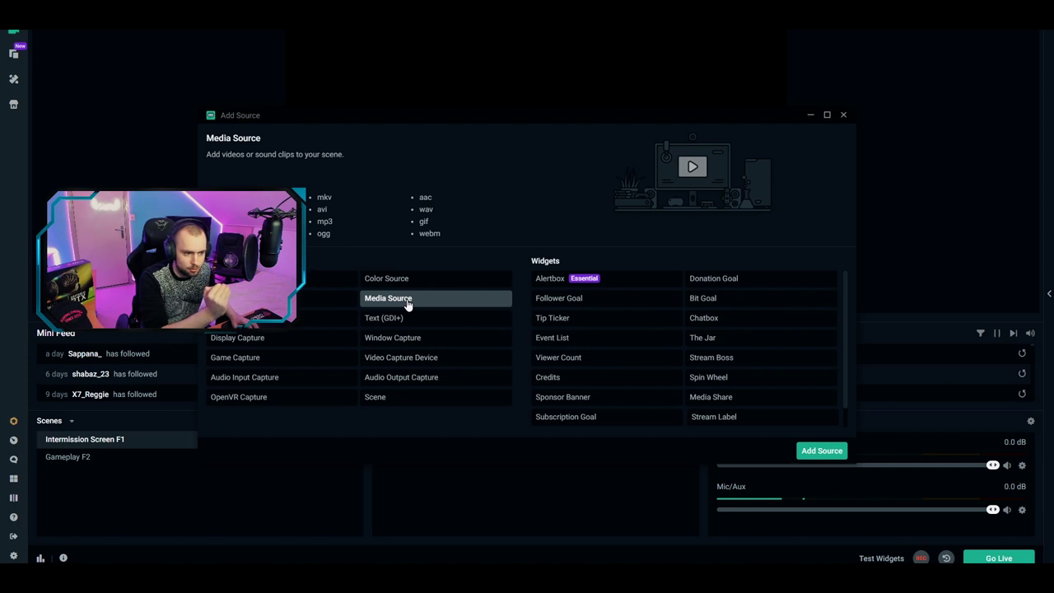
pyautogui.click(803, 450)
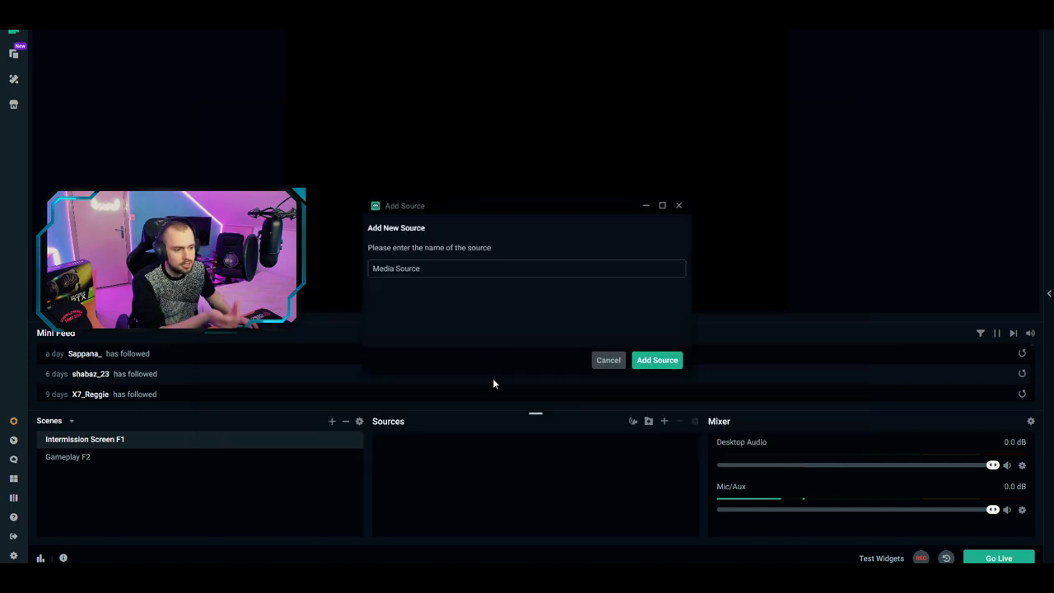
pyautogui.hotkey('ctrl', 'a')
pyautogui.write('Intermission Screen')
pyautogui.press('Return')
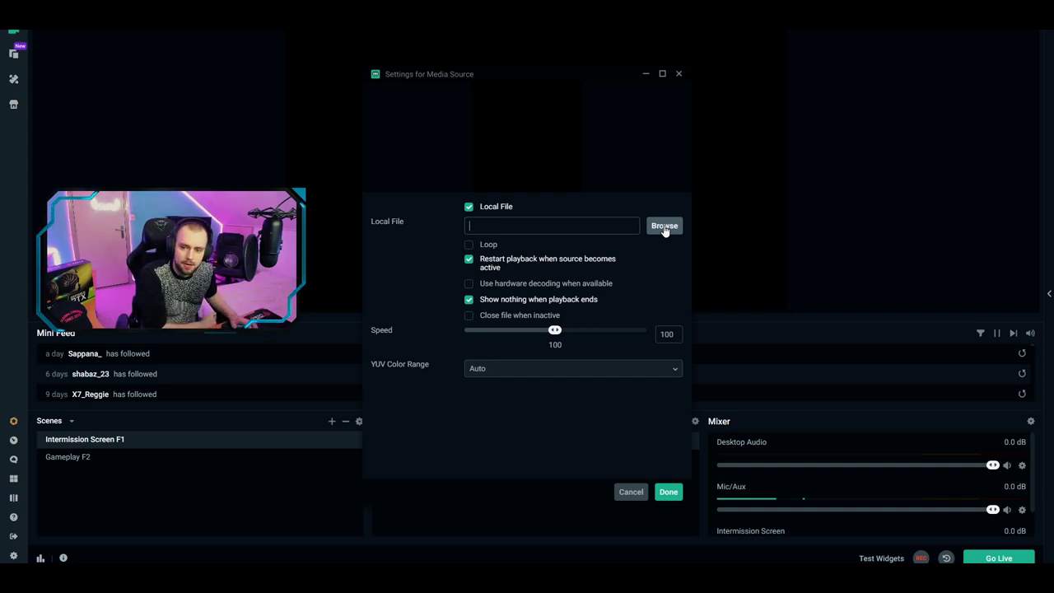
pyautogui.doubleClick(434, 261)
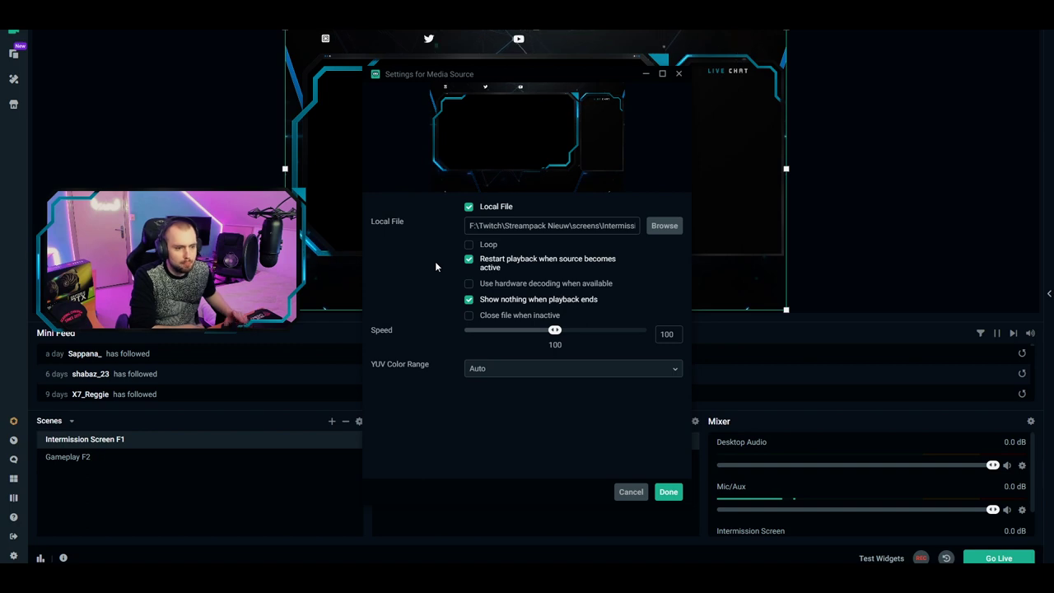
pyautogui.click(469, 245)
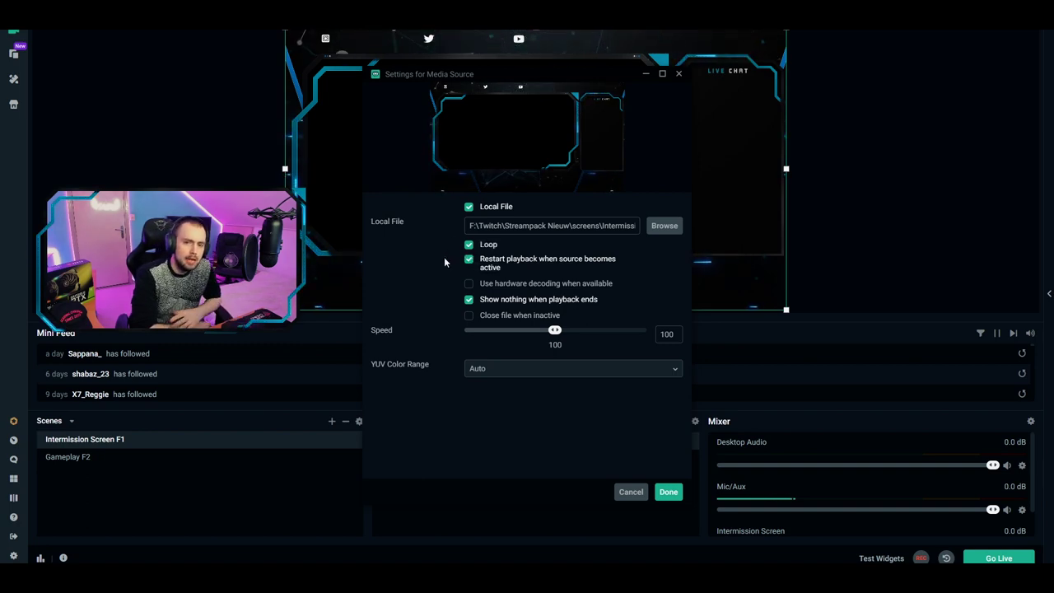
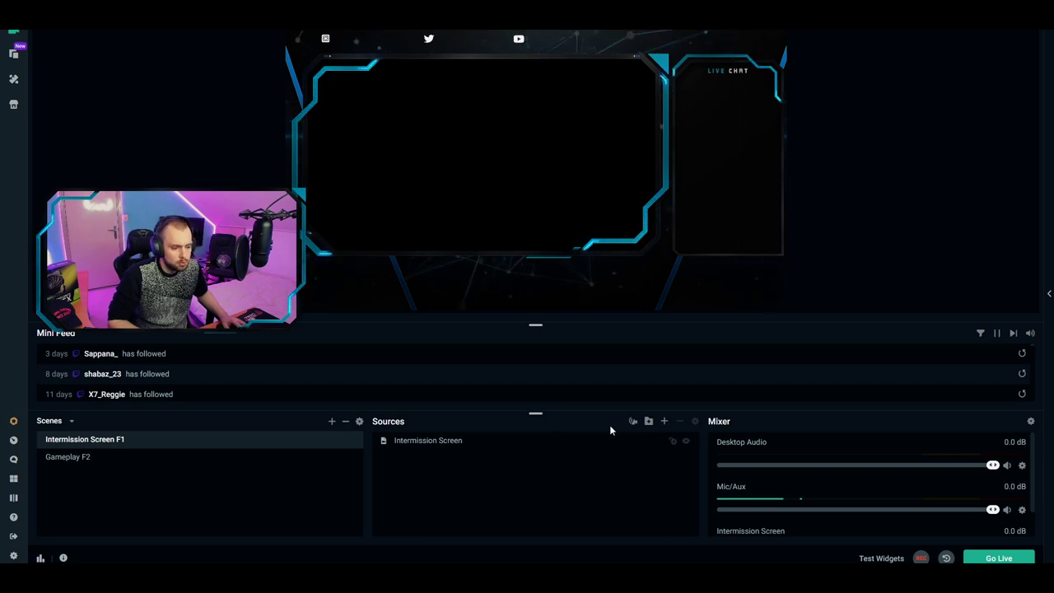
# Step: Add a Chatbox widget source named "Live Chat" to the intermission scene
pyautogui.click(665, 423)
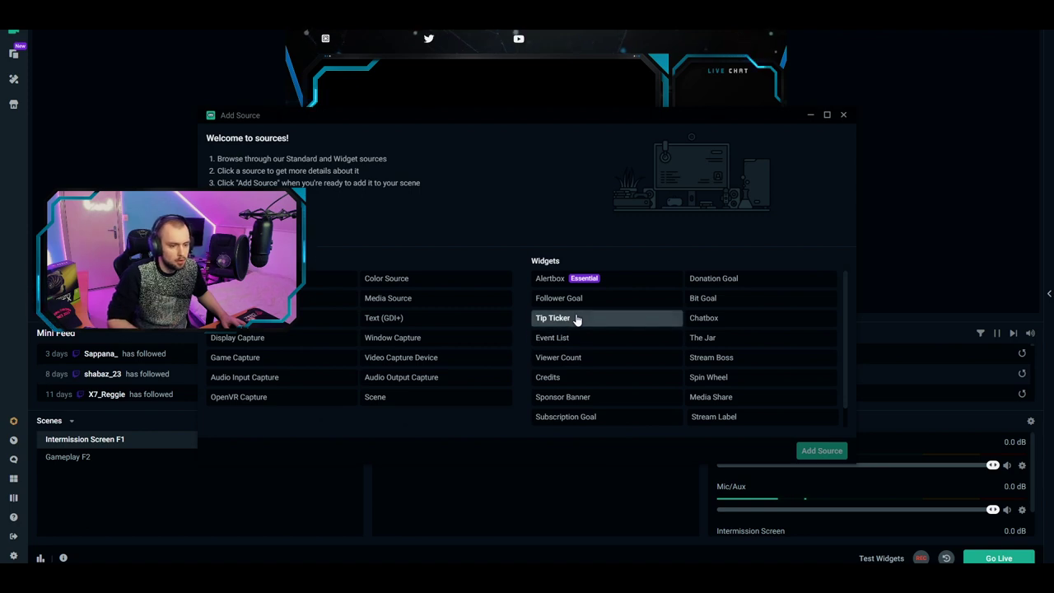
pyautogui.click(700, 319)
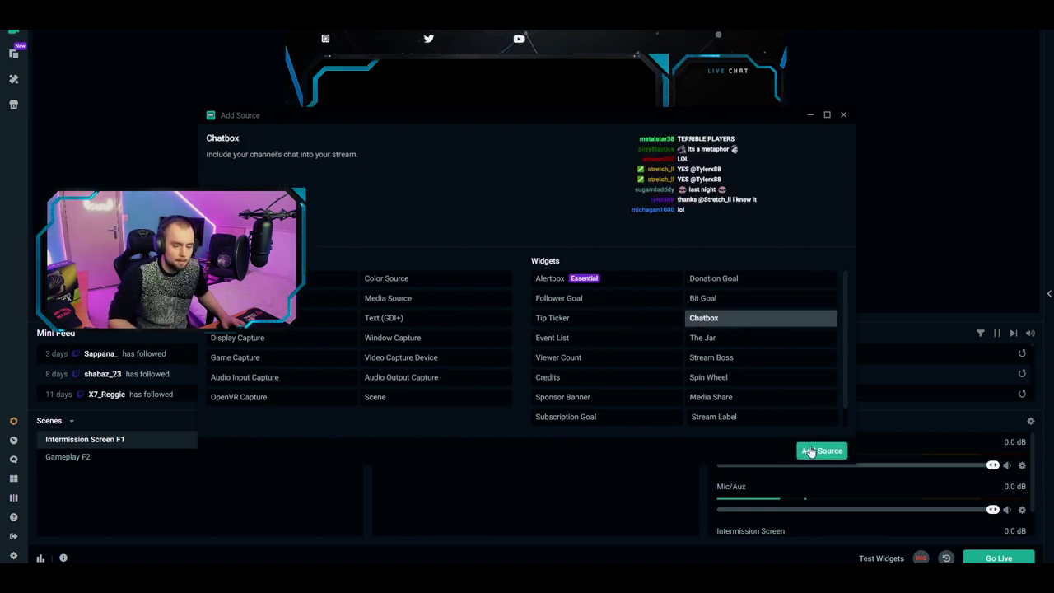
pyautogui.click(811, 451)
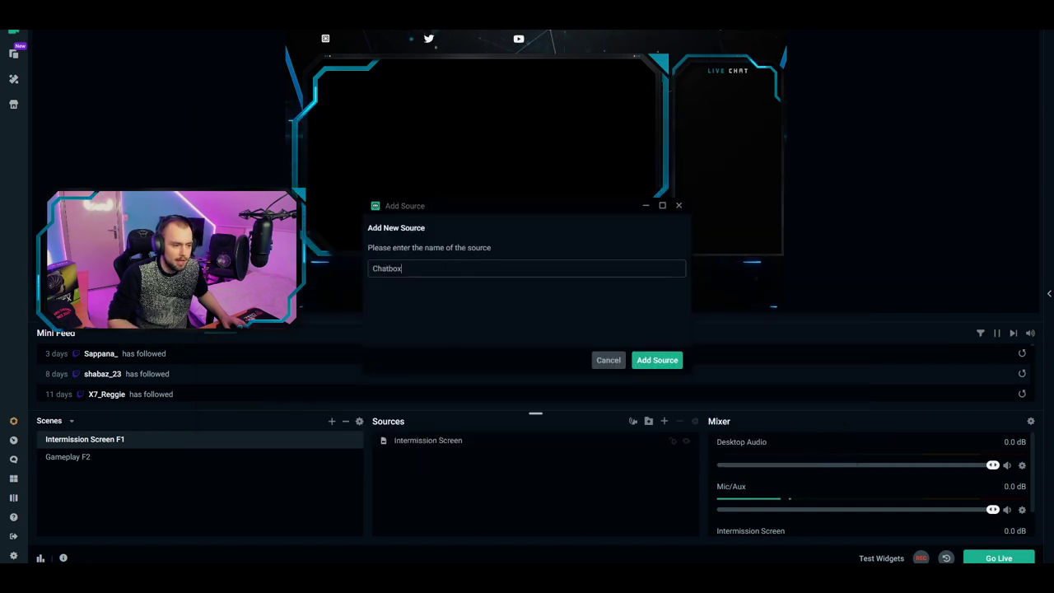
pyautogui.write('Live Chat')
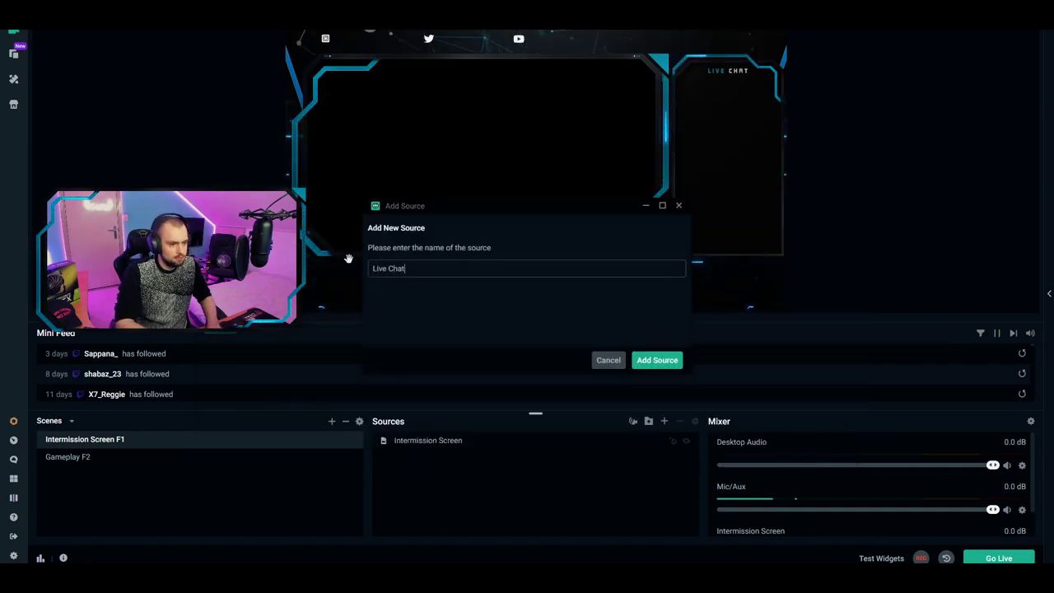
pyautogui.click(657, 360)
# Step: Move the Live Chat source over the overlay's LIVE CHAT frame, clearing the chatbox settings window out of the way
pyautogui.moveTo(420, 63); pyautogui.dragTo(659, 69)
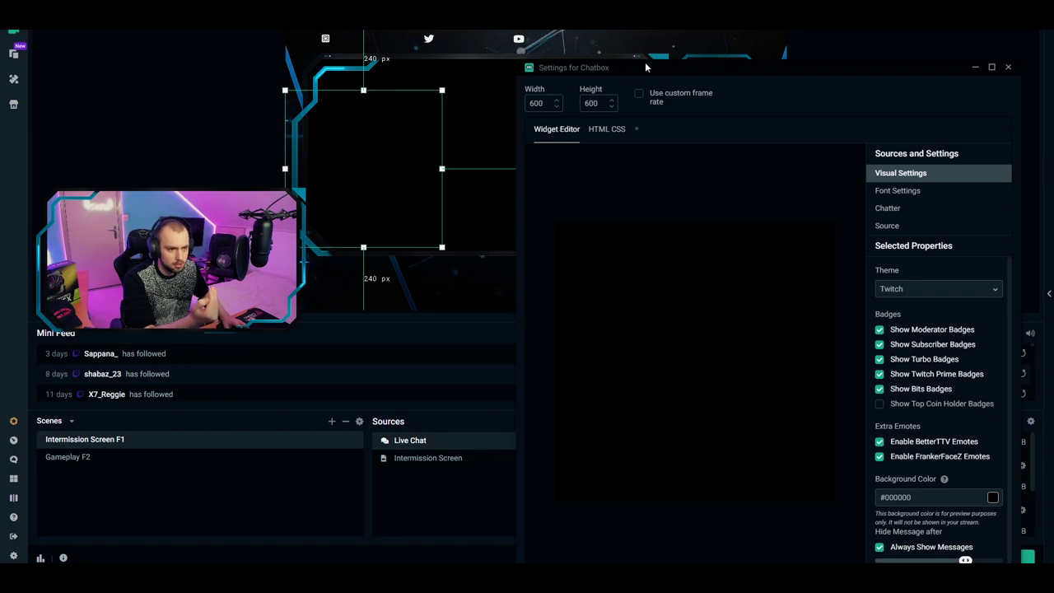
pyautogui.moveTo(696, 66); pyautogui.dragTo(0, 76)
pyautogui.moveTo(352, 175); pyautogui.dragTo(701, 178)
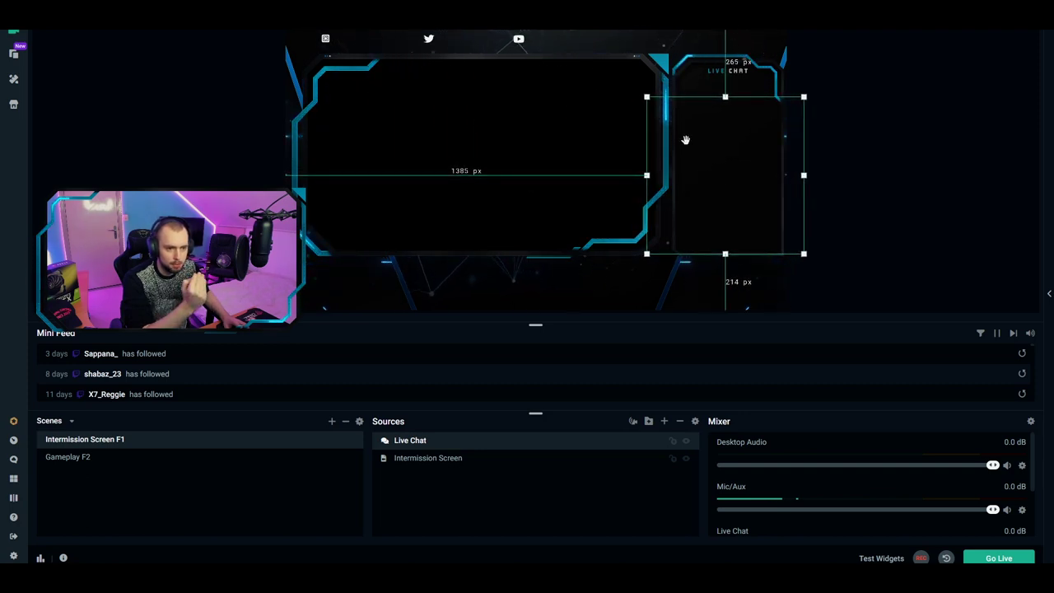
# Step: Try to fit the Live Chat source to the LIVE CHAT frame by resizing its edges on the canvas
pyautogui.moveTo(725, 98)
pyautogui.mouseDown()
pyautogui.moveTo(734, 64)
pyautogui.moveTo(726, 81)
pyautogui.mouseUp()
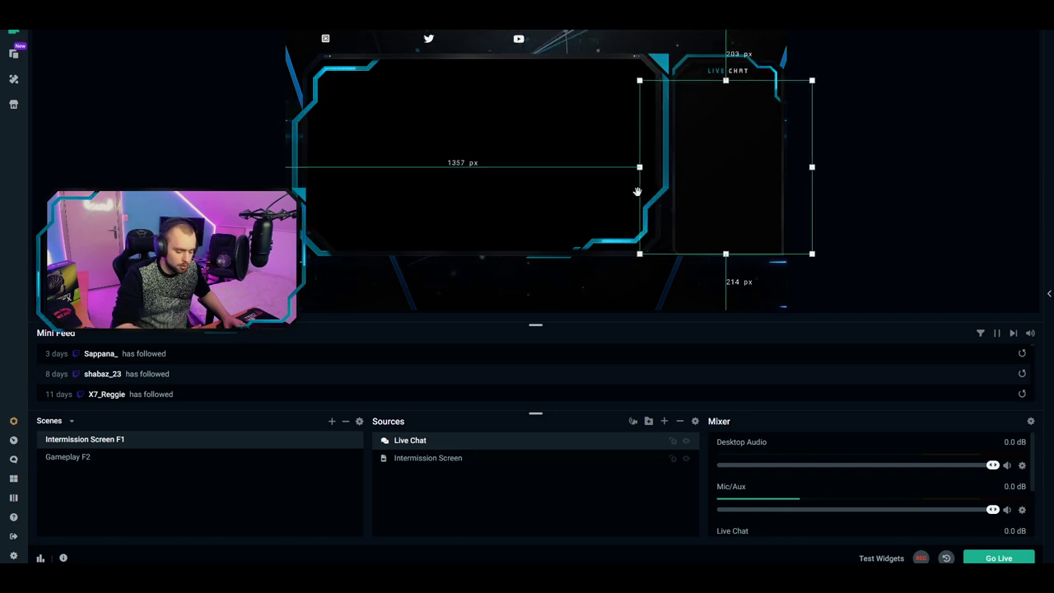
pyautogui.moveTo(638, 167)
pyautogui.mouseDown()
pyautogui.moveTo(670, 167)
pyautogui.moveTo(639, 167)
pyautogui.mouseUp()
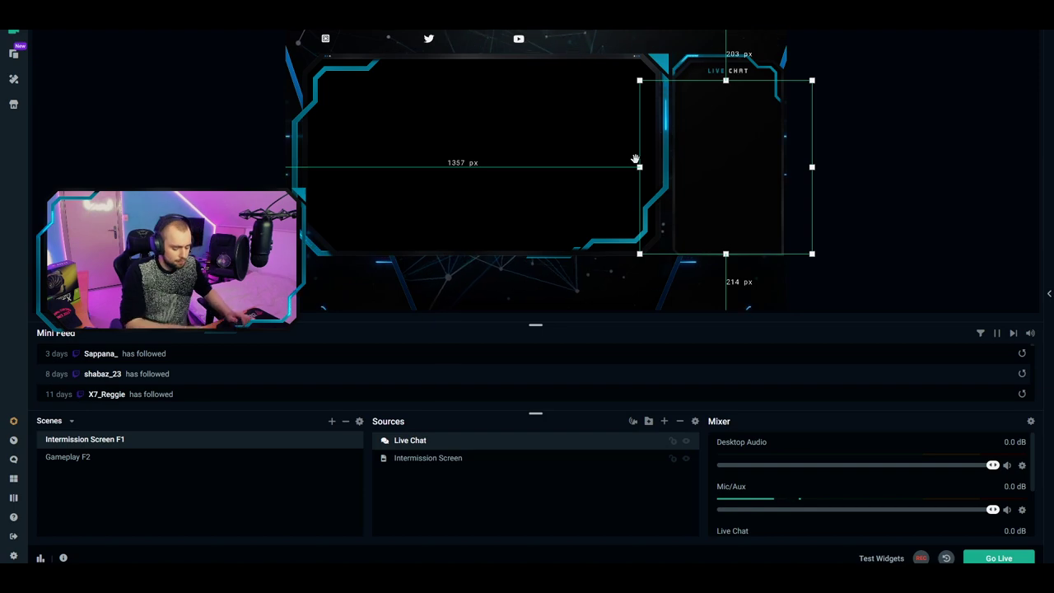
pyautogui.moveTo(634, 158); pyautogui.dragTo(643, 158)
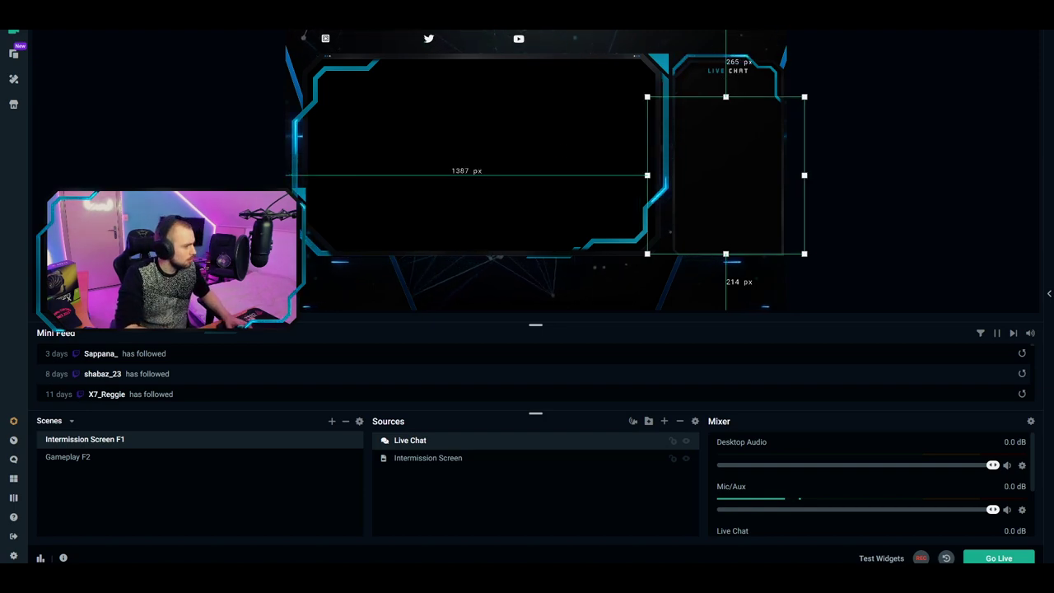
# Step: Set the Live Chat widget's width to 400 and align its box inside the LIVE CHAT frame
pyautogui.doubleClick(658, 164)
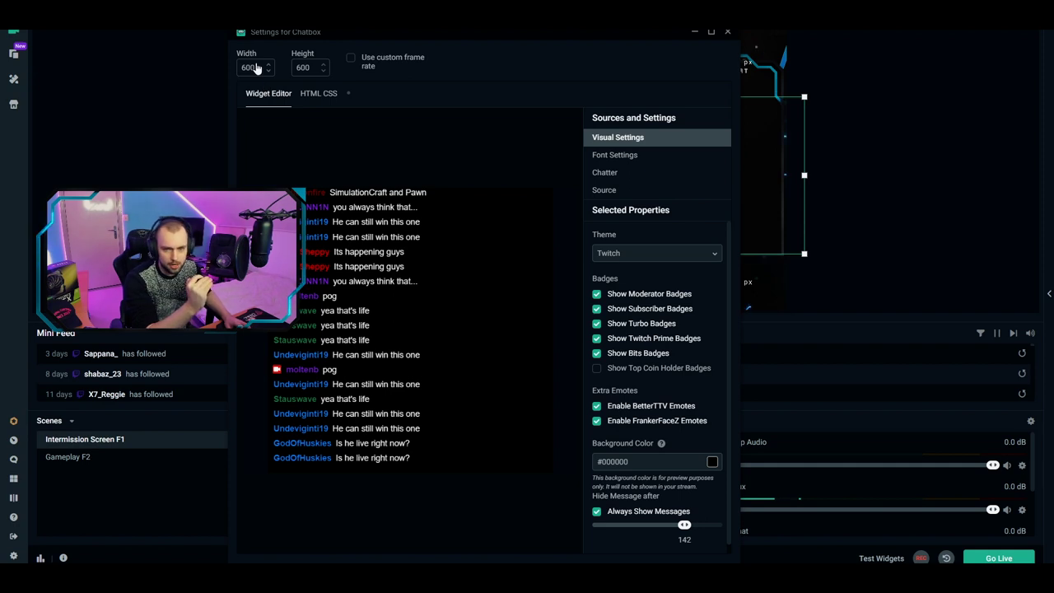
pyautogui.moveTo(324, 42); pyautogui.dragTo(138, 34)
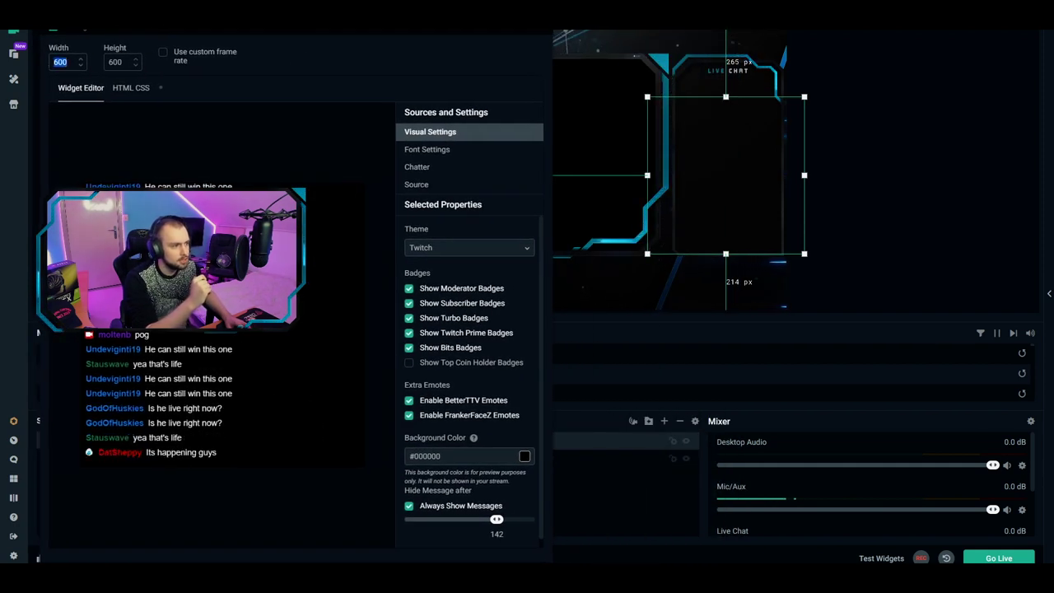
pyautogui.write('400')
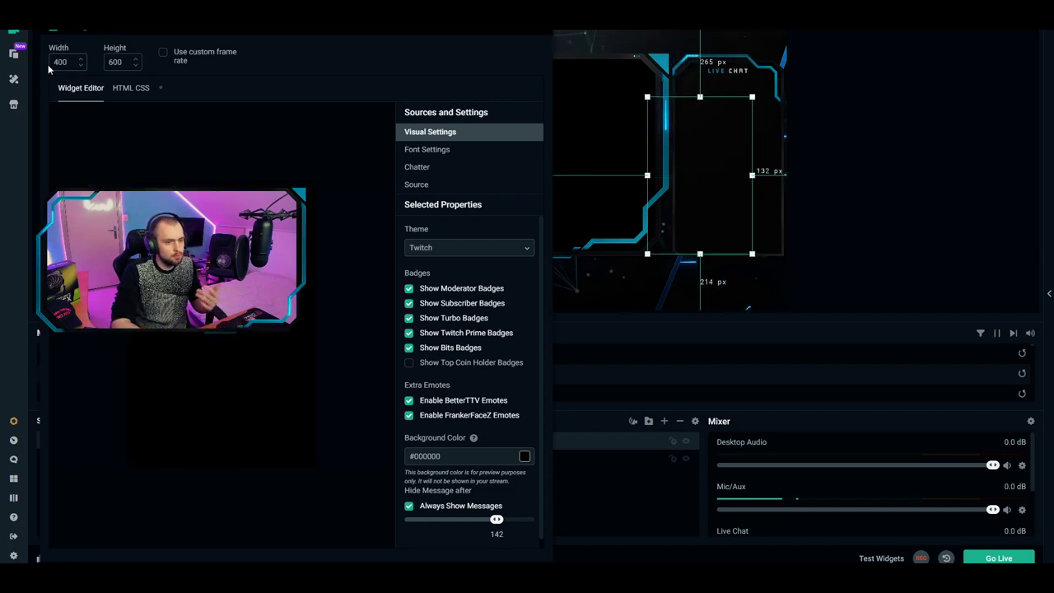
pyautogui.moveTo(691, 195); pyautogui.dragTo(724, 214)
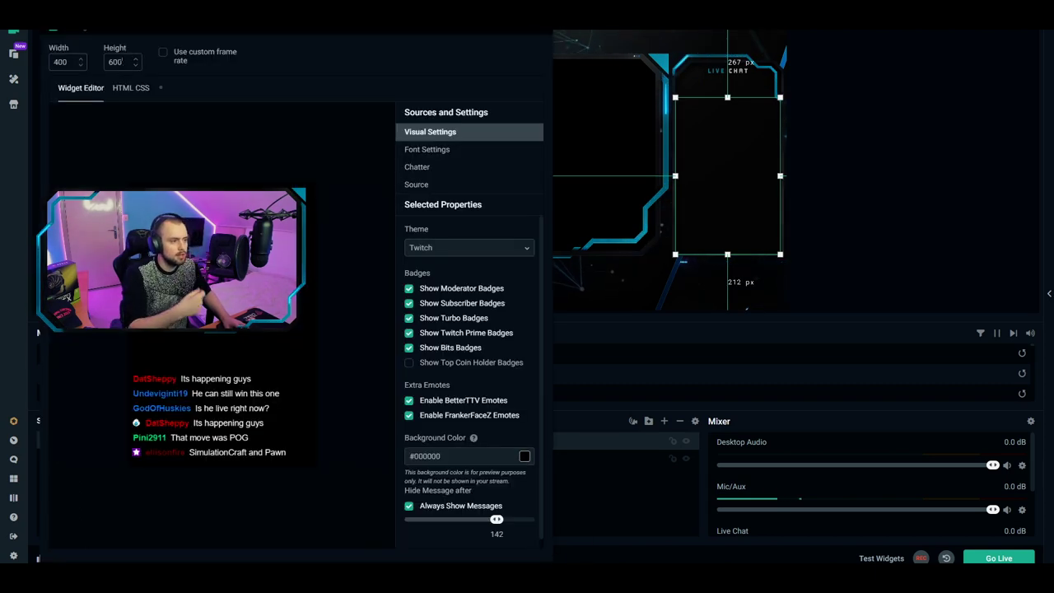
# Step: Set the Live Chat widget's height to 700 to fit the frame below the LIVE CHAT heading
pyautogui.press('BackSpace')
pyautogui.press('BackSpace')
pyautogui.press('BackSpace')
pyautogui.write('0750')
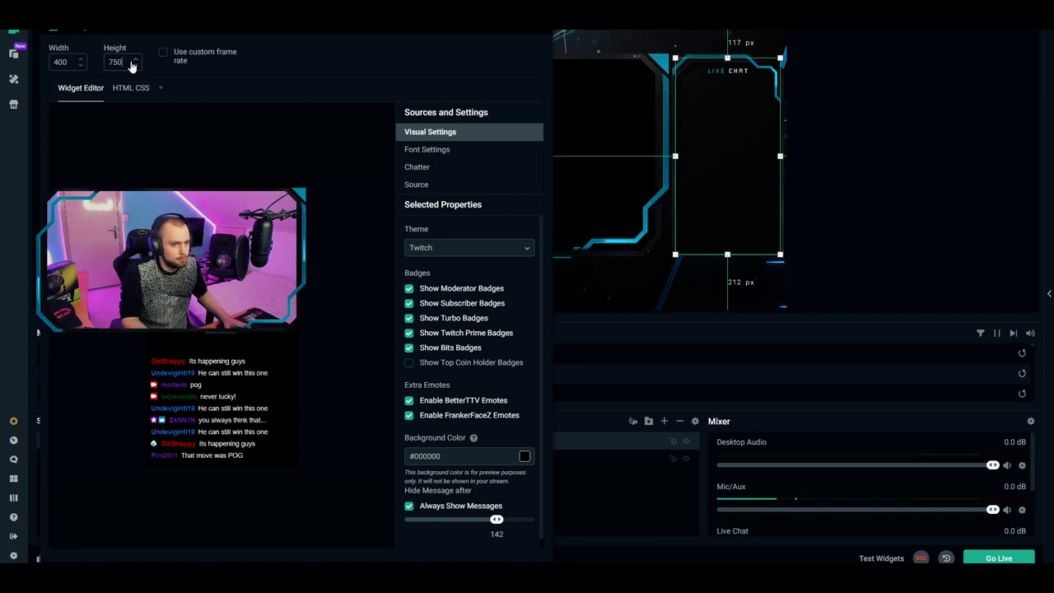
pyautogui.press('BackSpace')
pyautogui.press('BackSpace')
pyautogui.write('00')
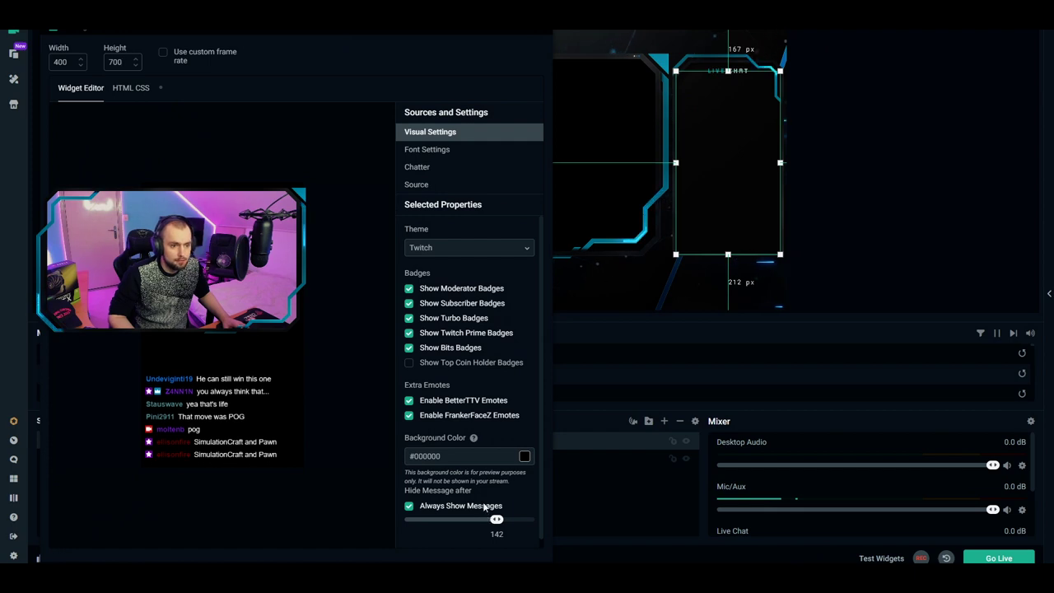
pyautogui.click(937, 262)
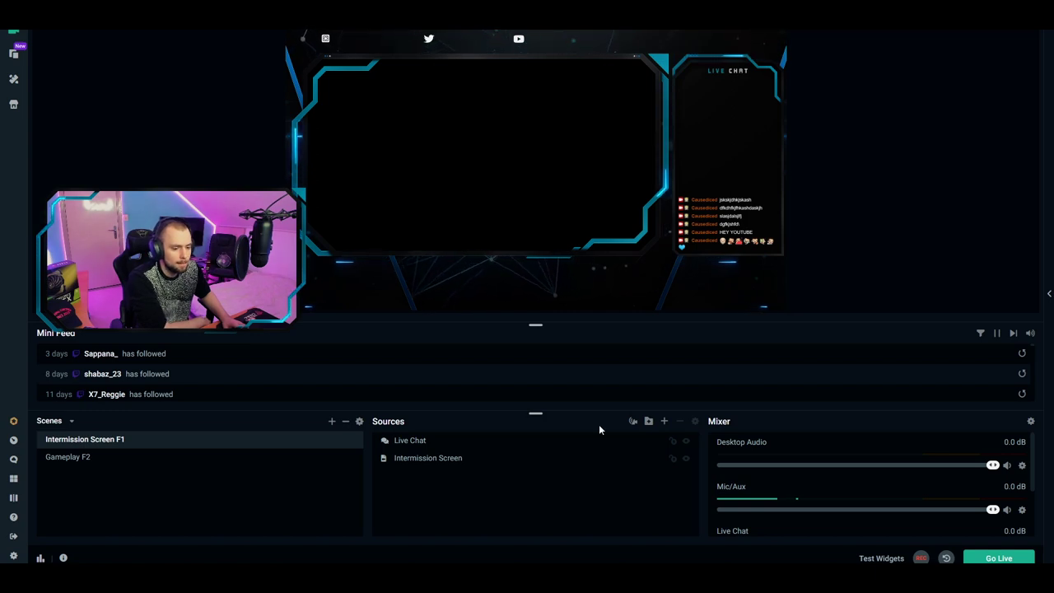
# Step: Add a Text (GDI+) source named "Instagram" to the intermission scene
pyautogui.click(665, 423)
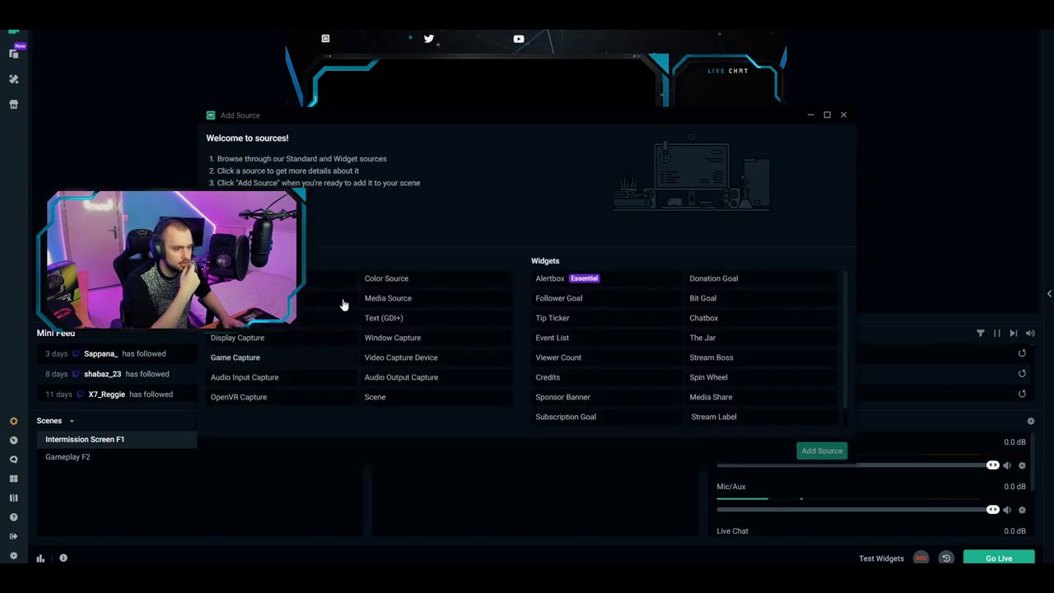
pyautogui.click(392, 322)
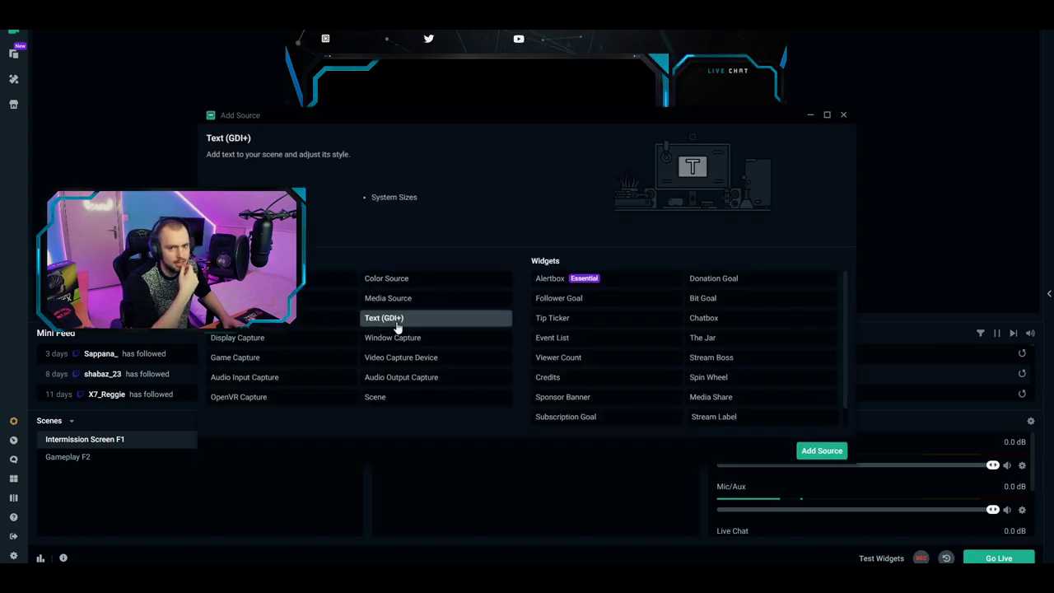
pyautogui.click(810, 453)
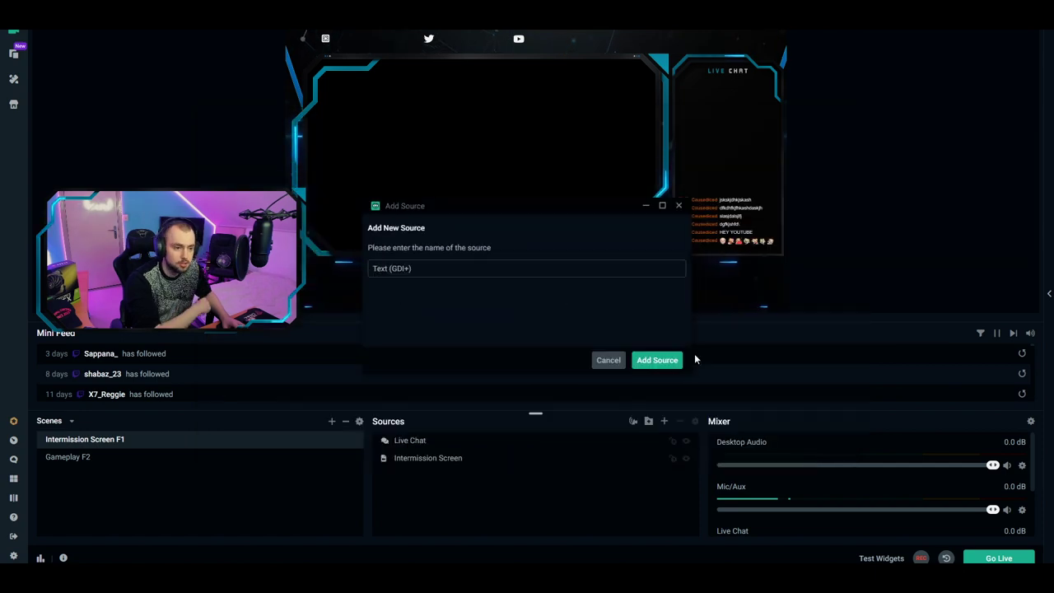
pyautogui.write('Instagram')
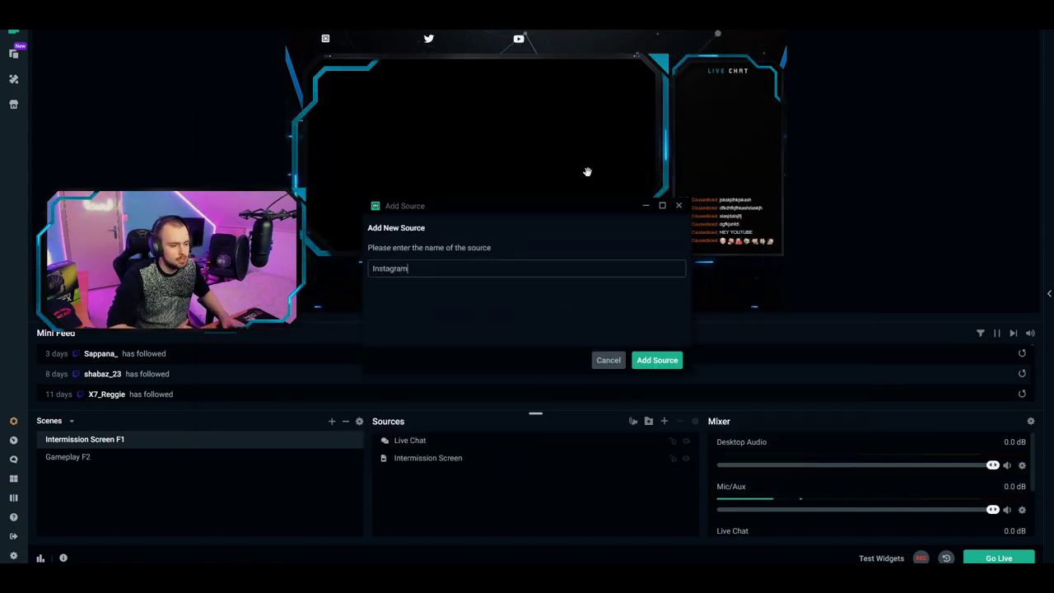
pyautogui.click(659, 363)
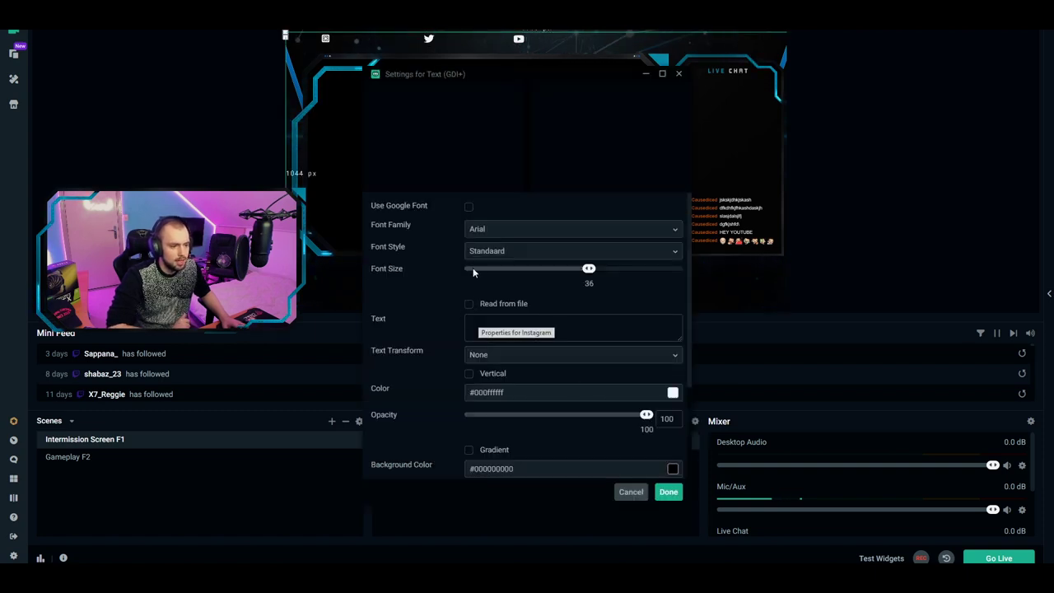
# Step: Apply the Google font Passion One to the Instagram text source and set its text to "Causediced"
pyautogui.click(469, 207)
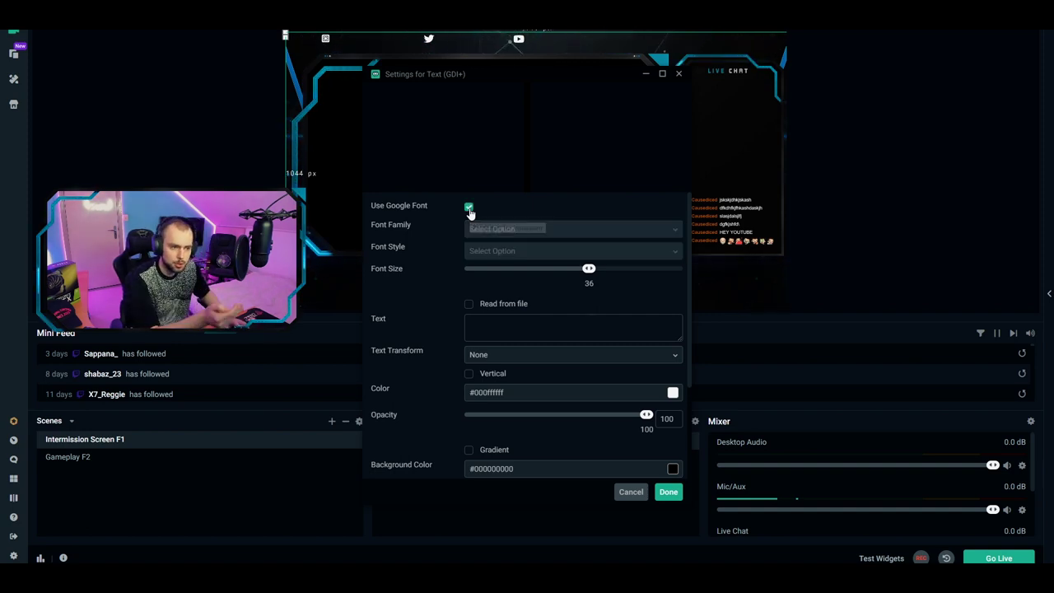
pyautogui.click(504, 233)
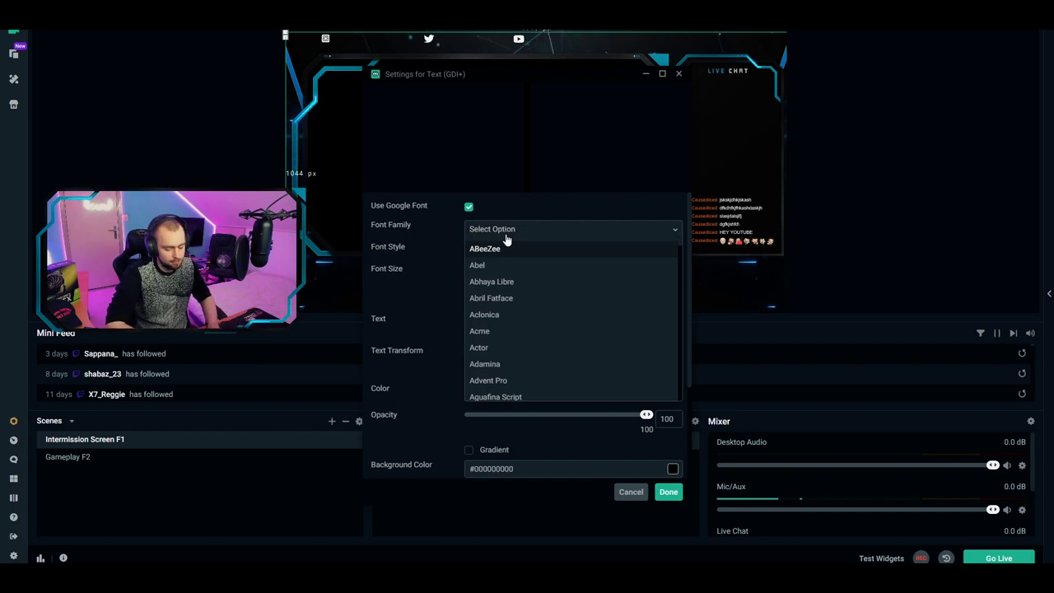
pyautogui.write('passion')
pyautogui.click(479, 252)
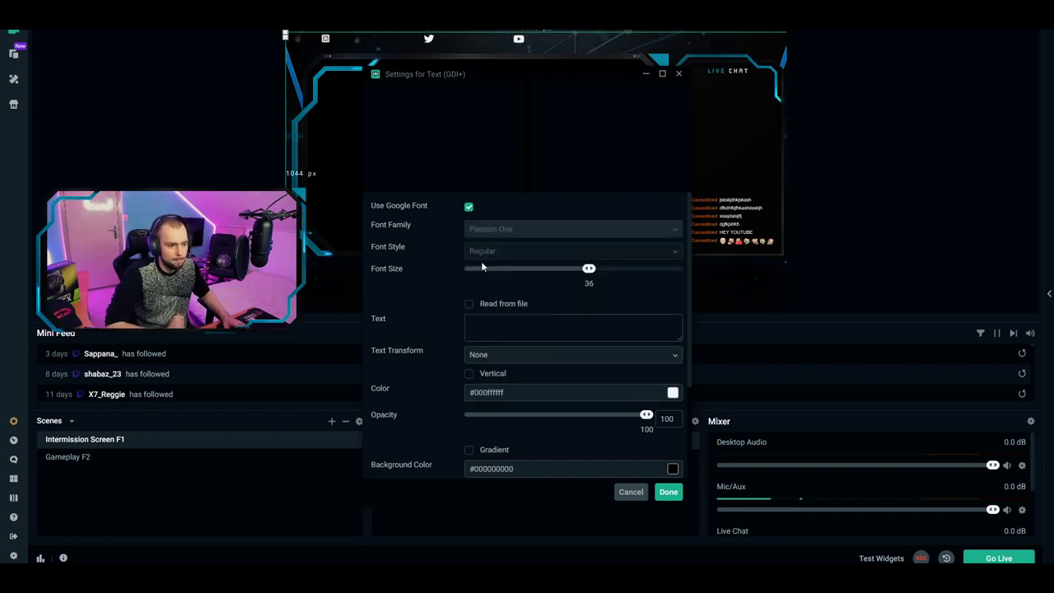
pyautogui.click(479, 324)
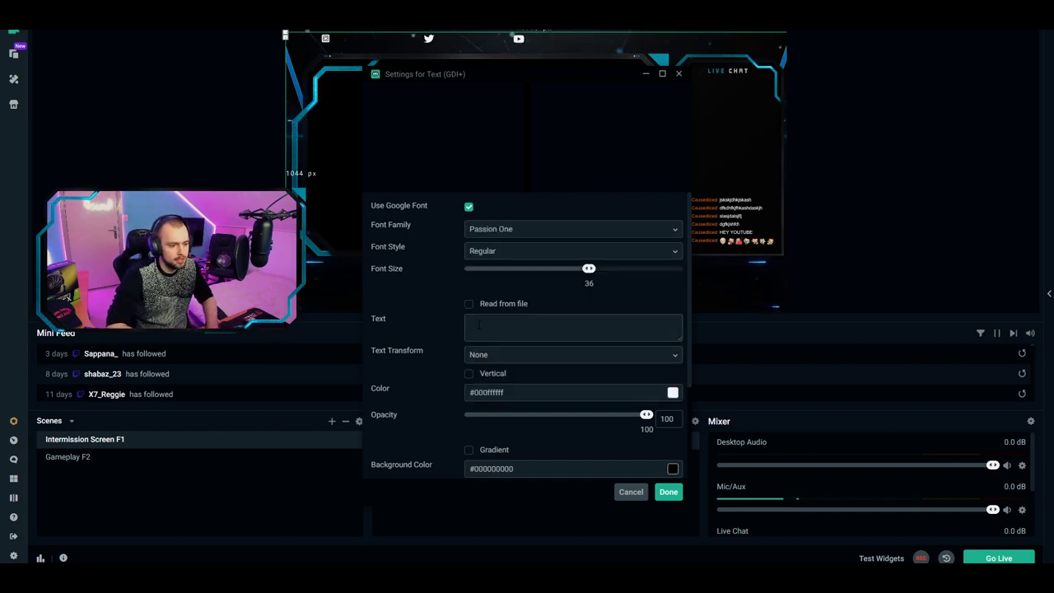
pyautogui.write('Causediced')
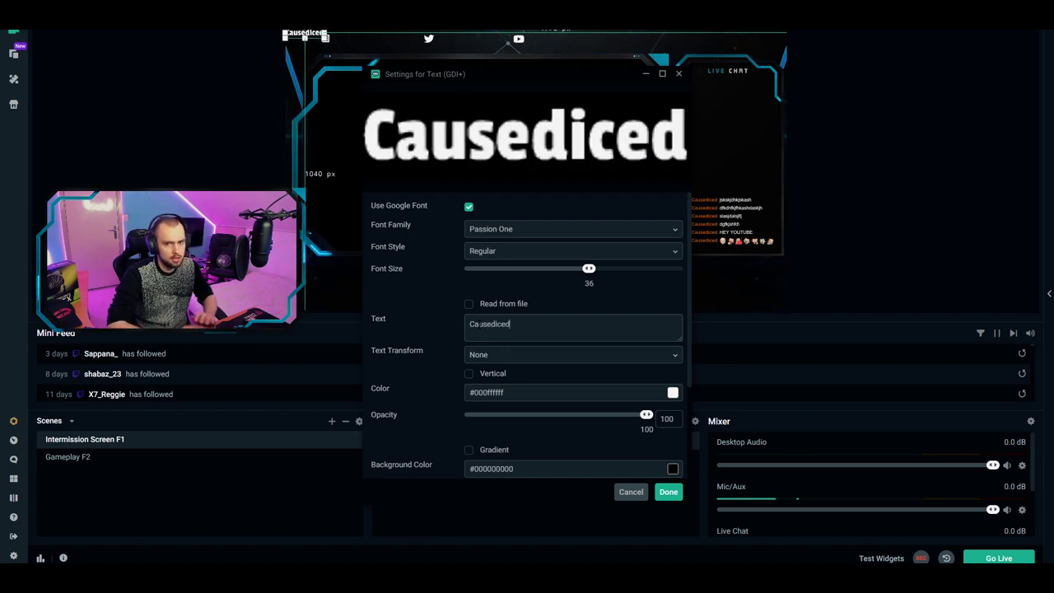
# Step: Try the Uppercase and Lowercase text transforms on the Instagram text and set the transform to Start Case
pyautogui.scroll(-2, 494, 346)
pyautogui.click(485, 302)
pyautogui.click(486, 336)
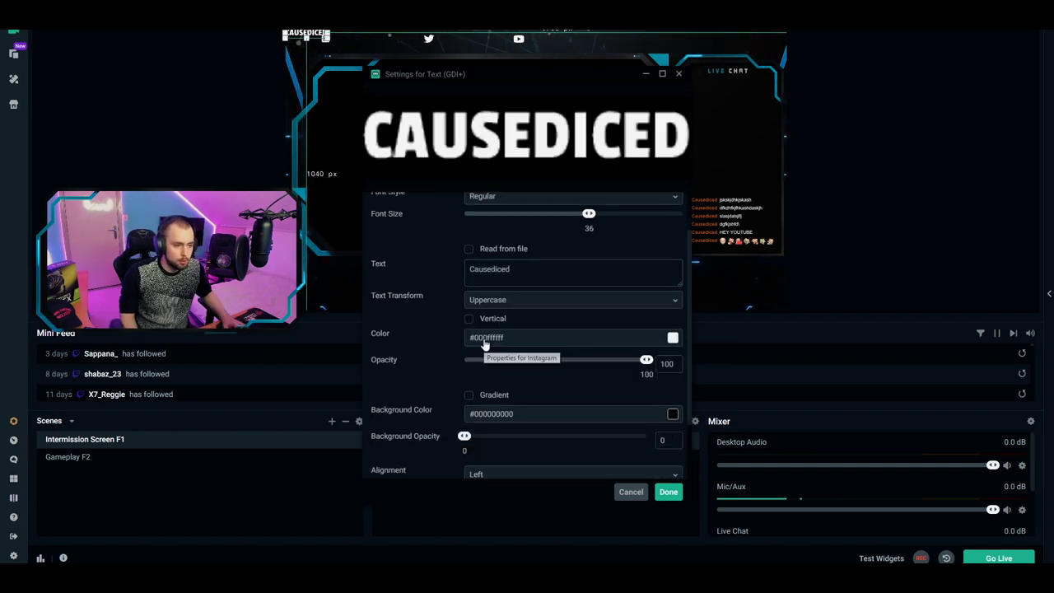
pyautogui.click(479, 302)
pyautogui.click(487, 352)
pyautogui.click(481, 301)
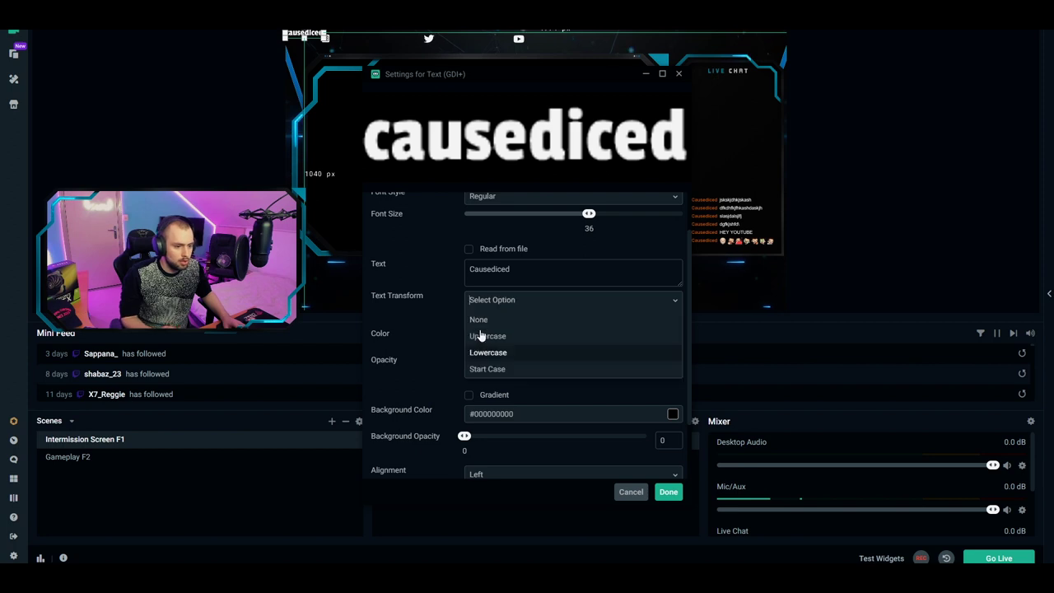
pyautogui.click(482, 369)
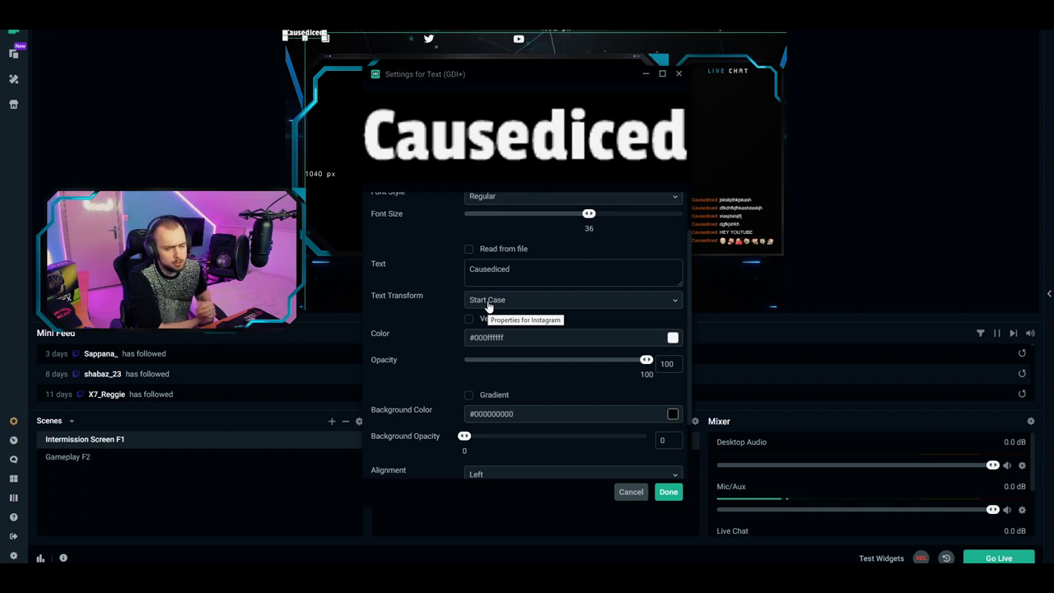
# Step: Try a lower text opacity, restore it to 100, and apply a red gradient with colour #000d82222 to the Instagram text
pyautogui.moveTo(647, 360); pyautogui.dragTo(625, 368)
pyautogui.moveTo(517, 377); pyautogui.dragTo(656, 363)
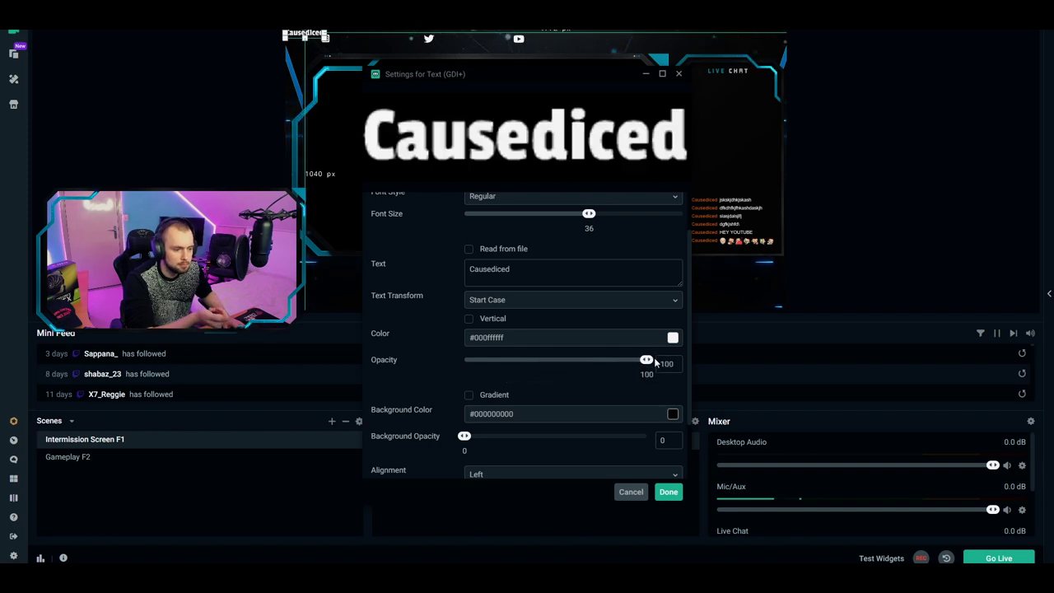
pyautogui.scroll(-2, 582, 379)
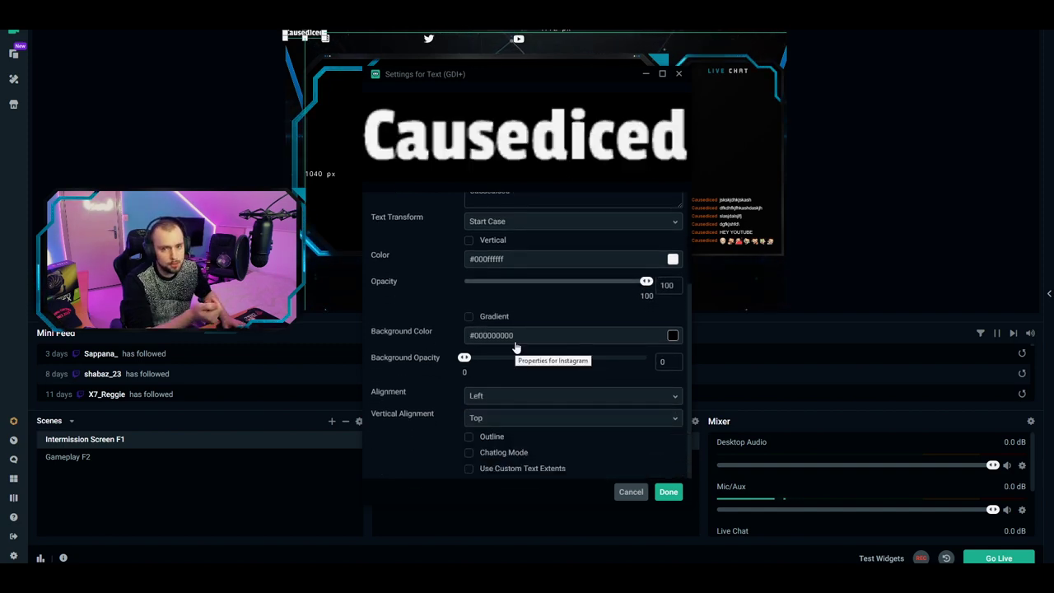
pyautogui.click(469, 316)
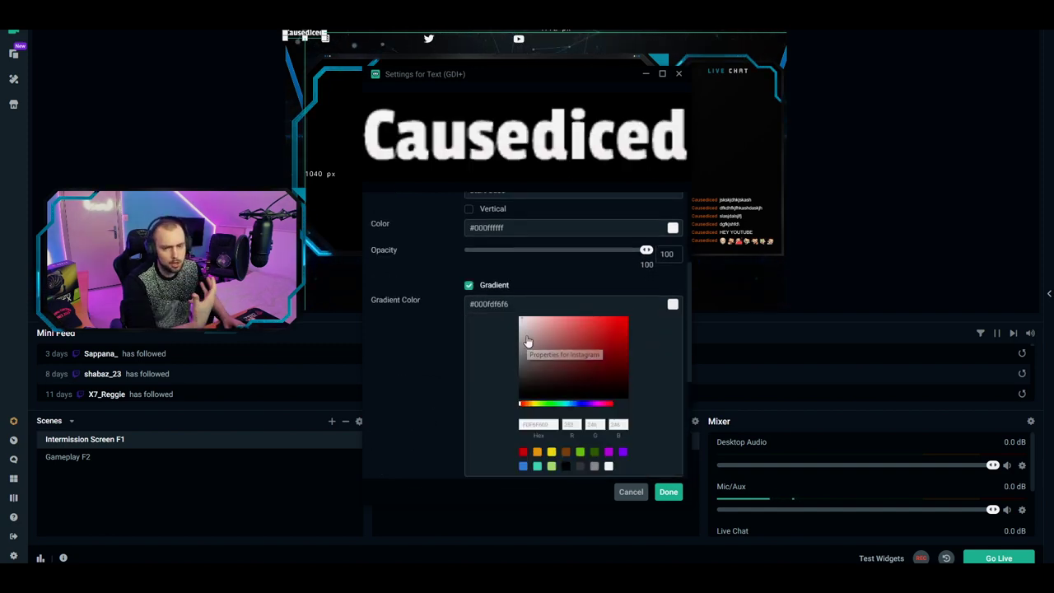
pyautogui.click(490, 285)
pyautogui.click(469, 318)
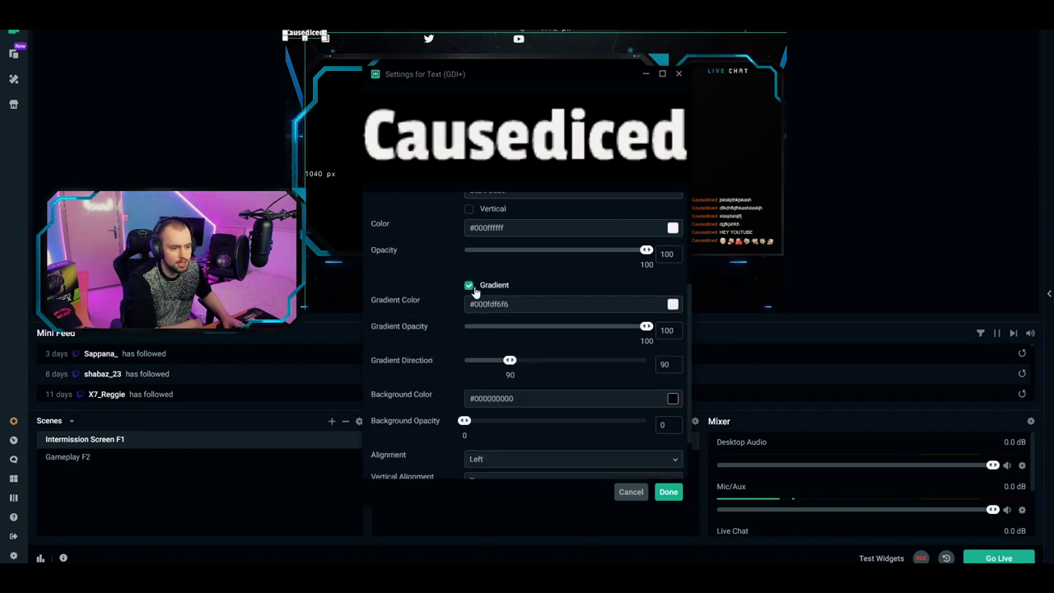
pyautogui.click(671, 305)
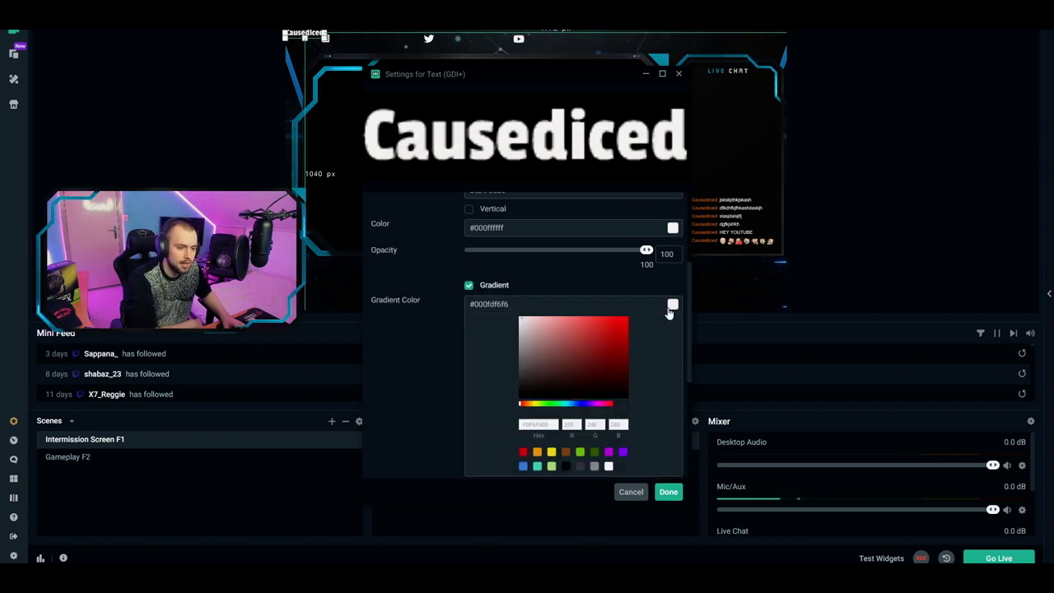
pyautogui.click(611, 334)
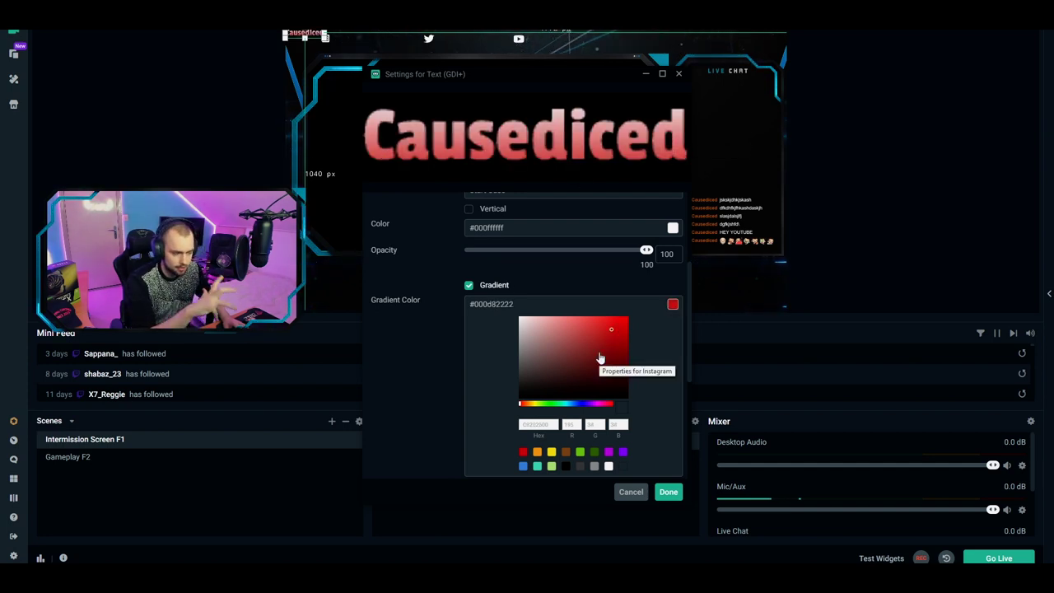
# Step: Try rotating the text's red gradient to a direction of about 210
pyautogui.scroll(-2, 606, 354)
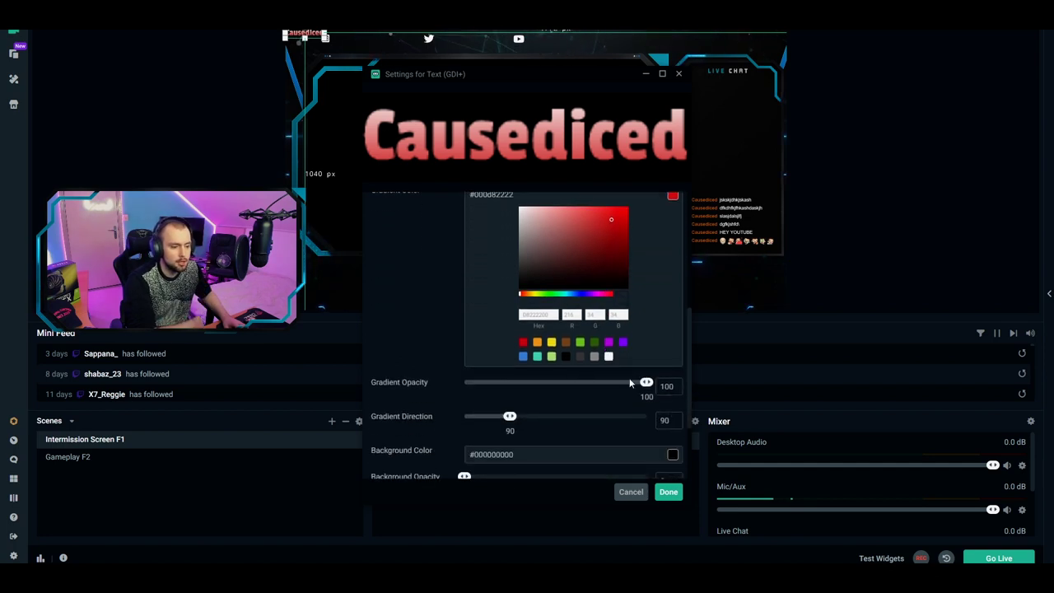
pyautogui.moveTo(509, 418); pyautogui.dragTo(562, 419)
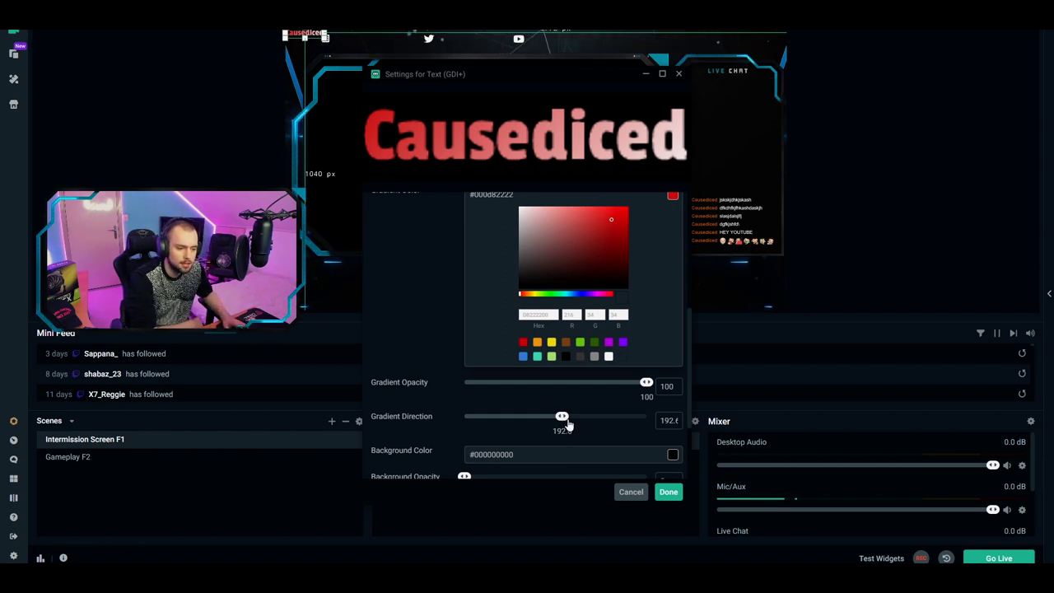
pyautogui.moveTo(568, 424); pyautogui.dragTo(573, 422)
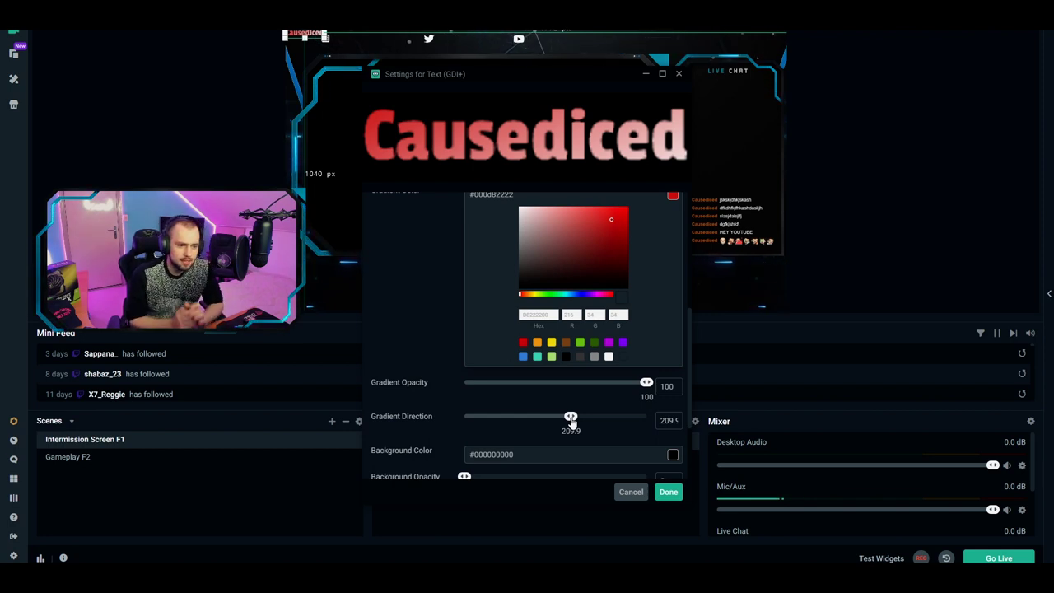
pyautogui.press('Escape')
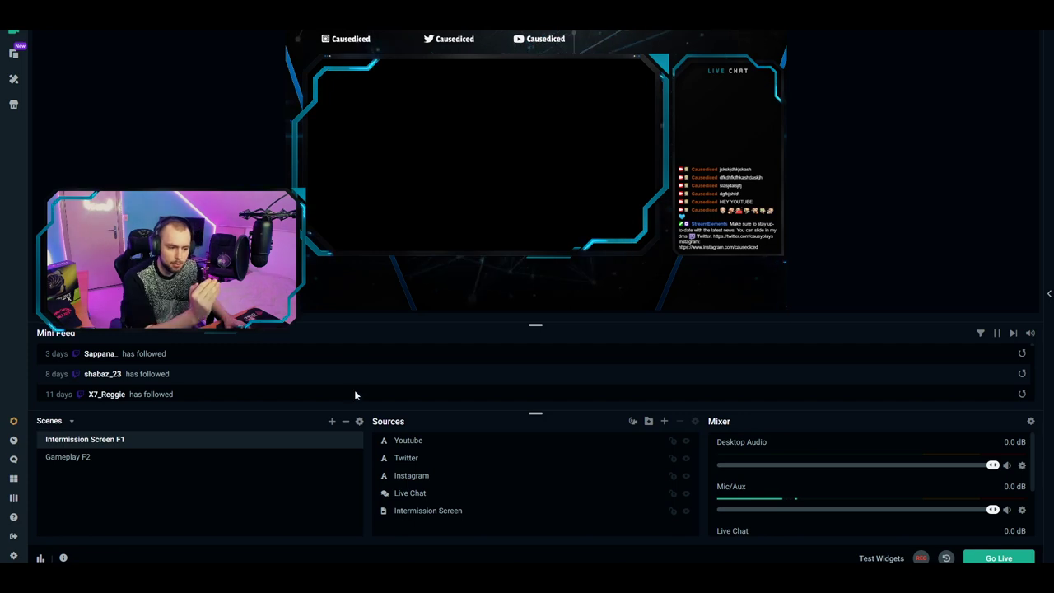
# Step: Add a Video Capture Device source named "Logitech Brio" to the intermission scene
pyautogui.click(665, 421)
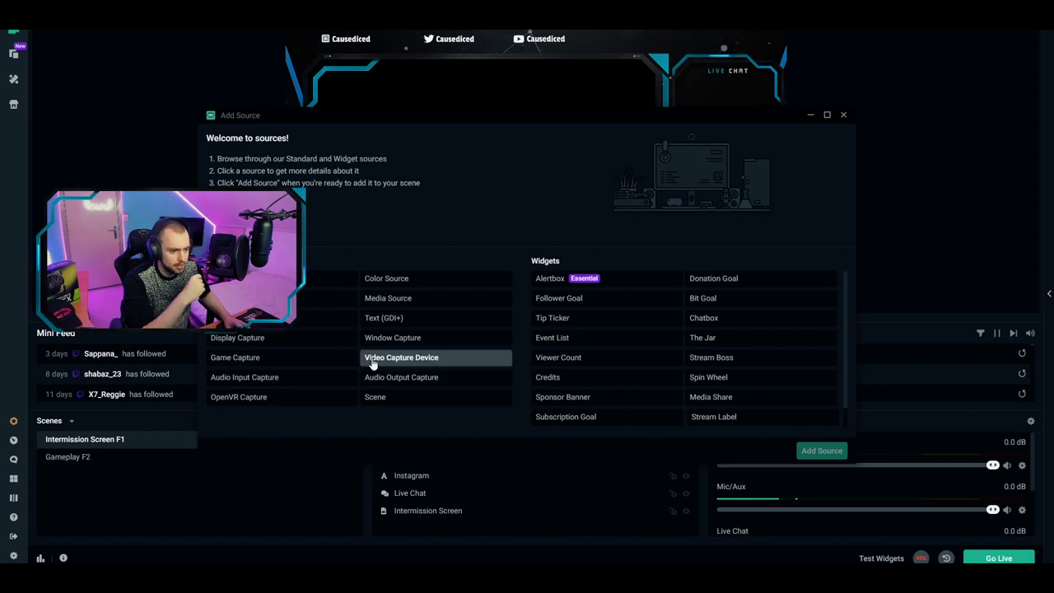
pyautogui.click(375, 362)
pyautogui.click(809, 450)
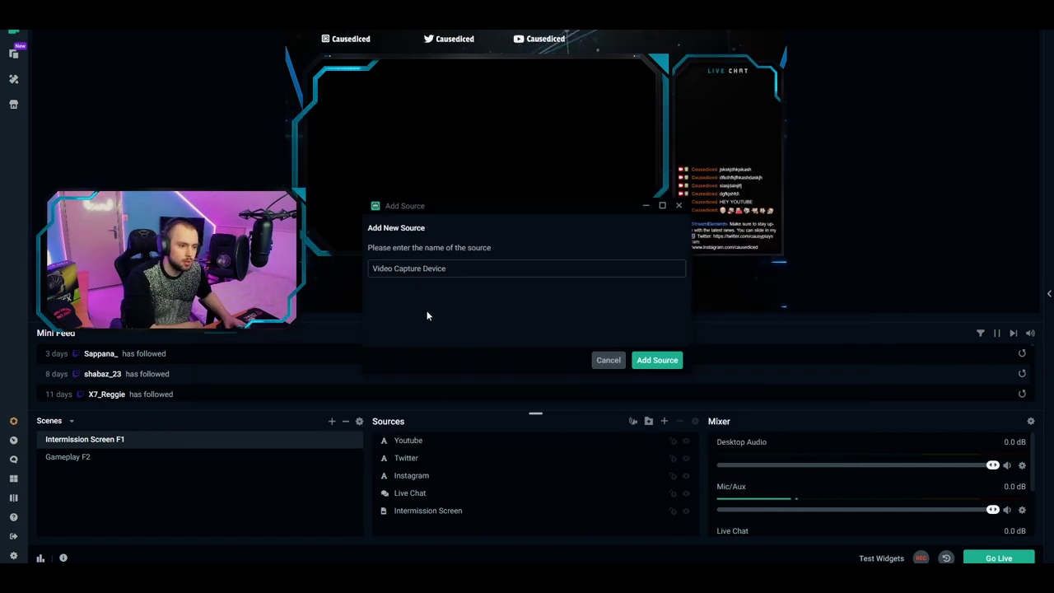
pyautogui.moveTo(447, 268); pyautogui.dragTo(368, 269)
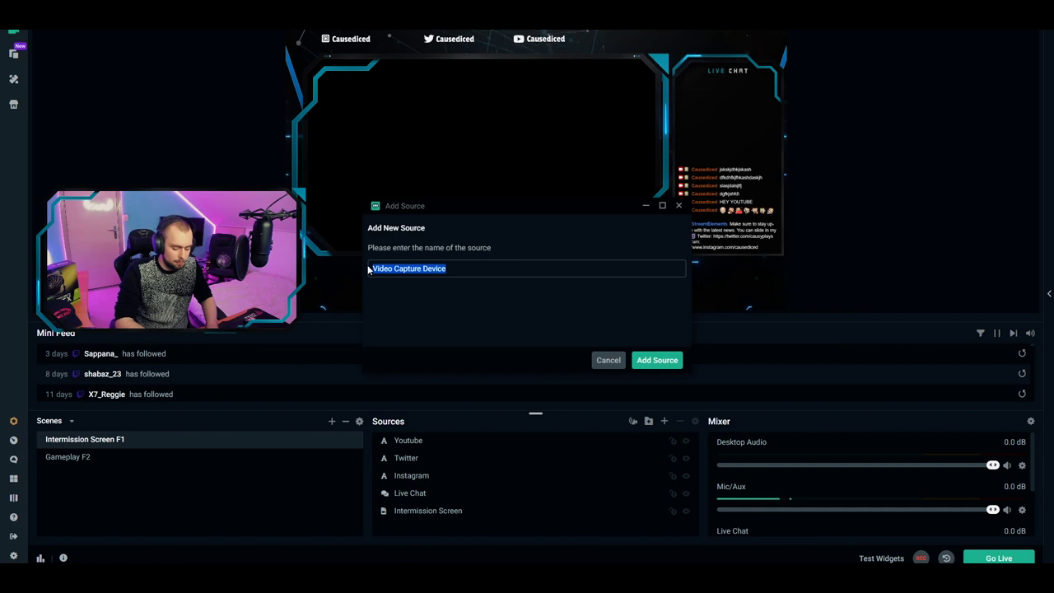
pyautogui.write('Logitech Brio')
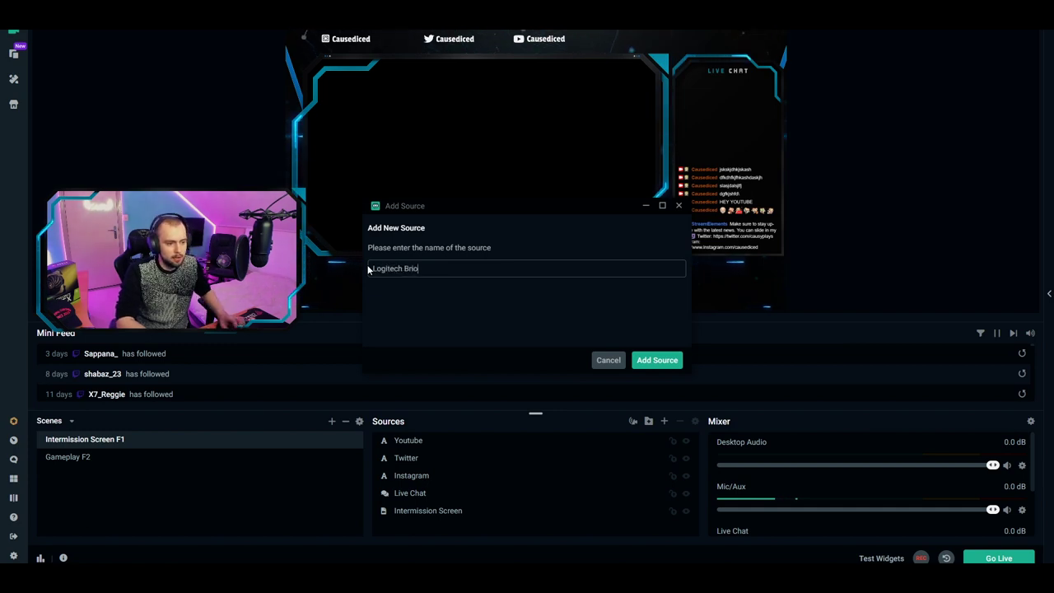
pyautogui.click(652, 362)
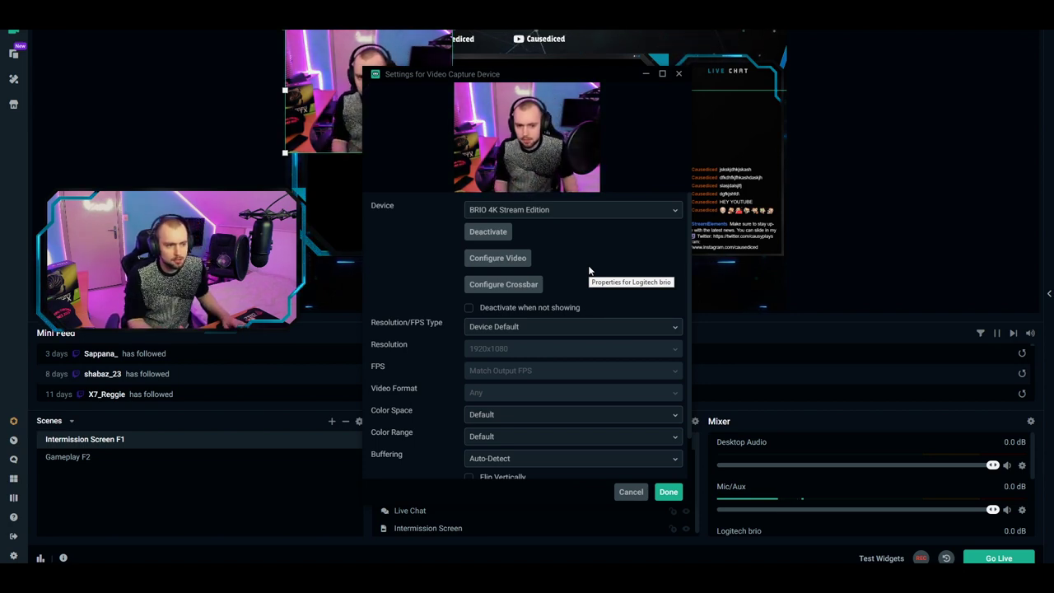
# Step: Select BRIO 4K Stream Edition as the capture device and set the Resolution/FPS Type to Custom
pyautogui.click(511, 211)
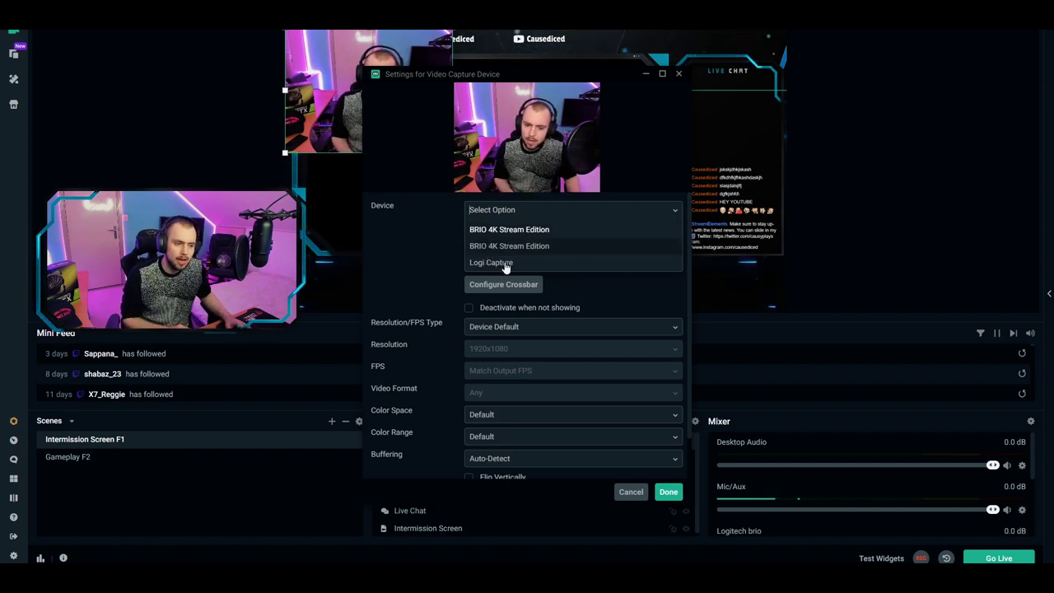
pyautogui.click(477, 230)
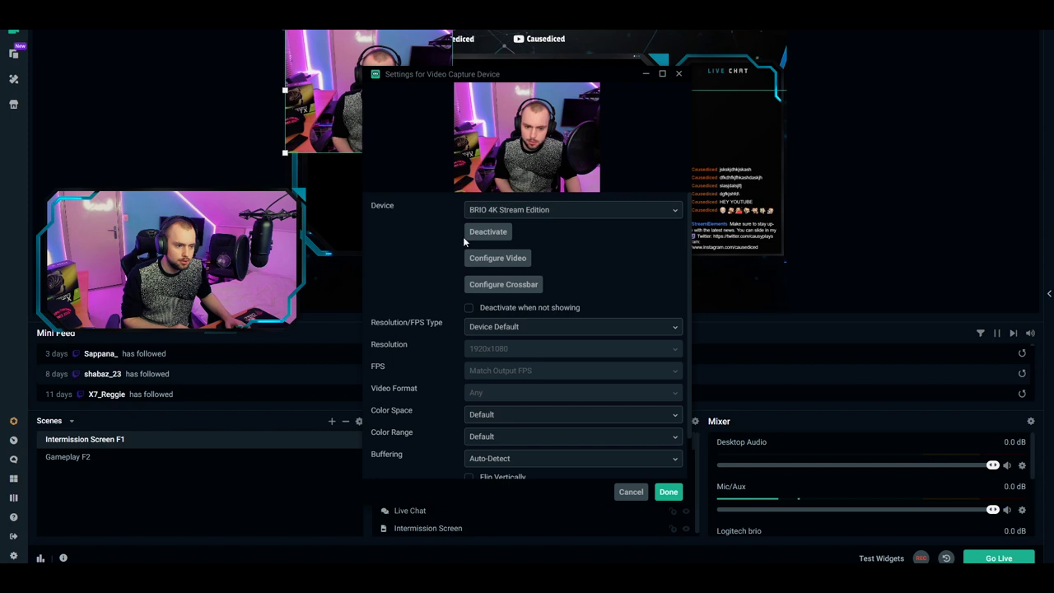
pyautogui.scroll(-1, 646, 252)
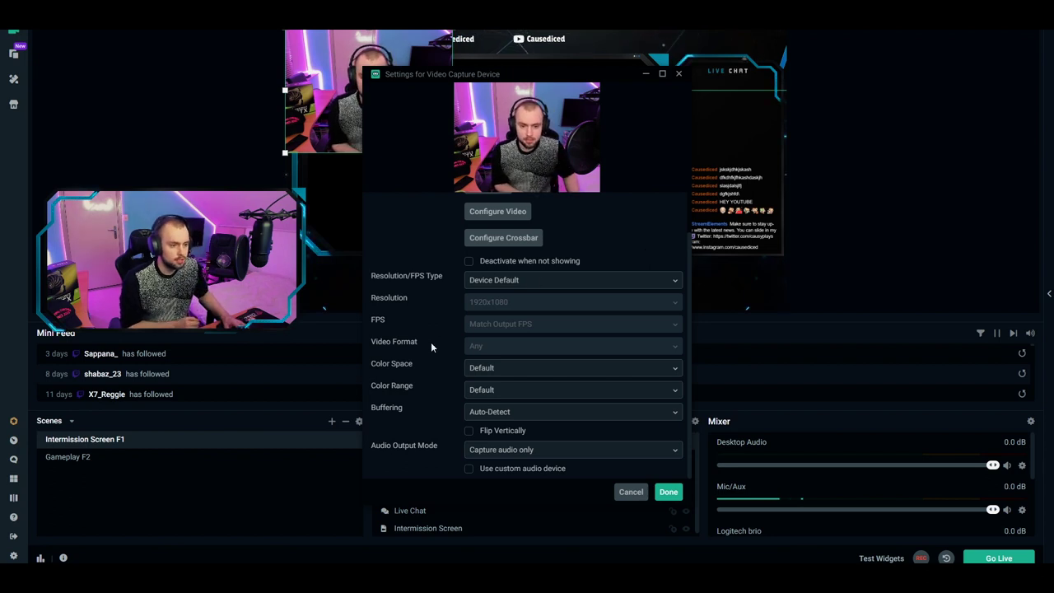
pyautogui.click(474, 284)
pyautogui.click(476, 317)
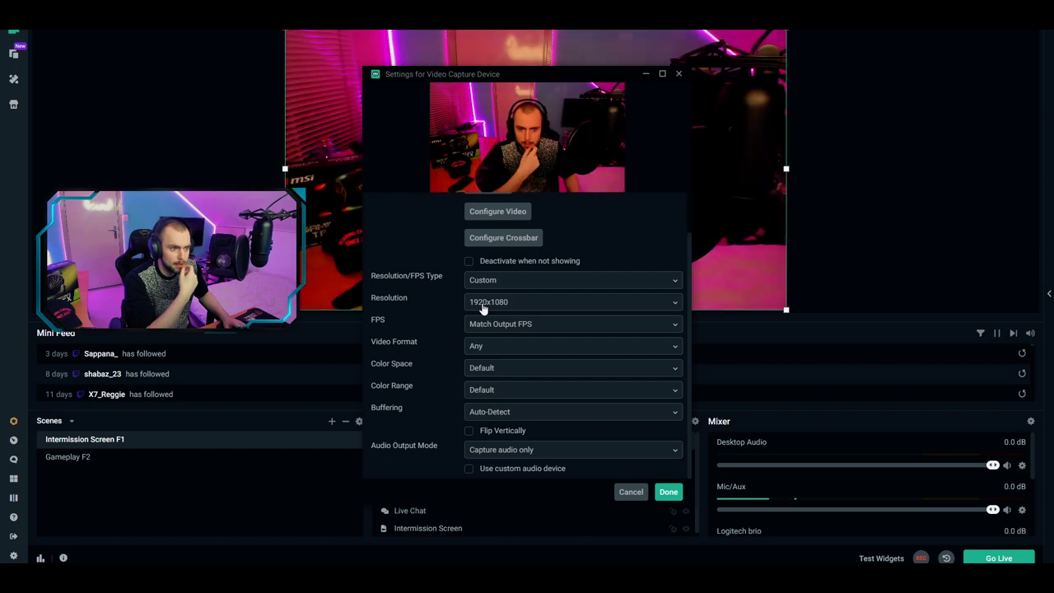
# Step: Set the webcam's resolution to 1280x720 and its FPS to 60
pyautogui.click(483, 304)
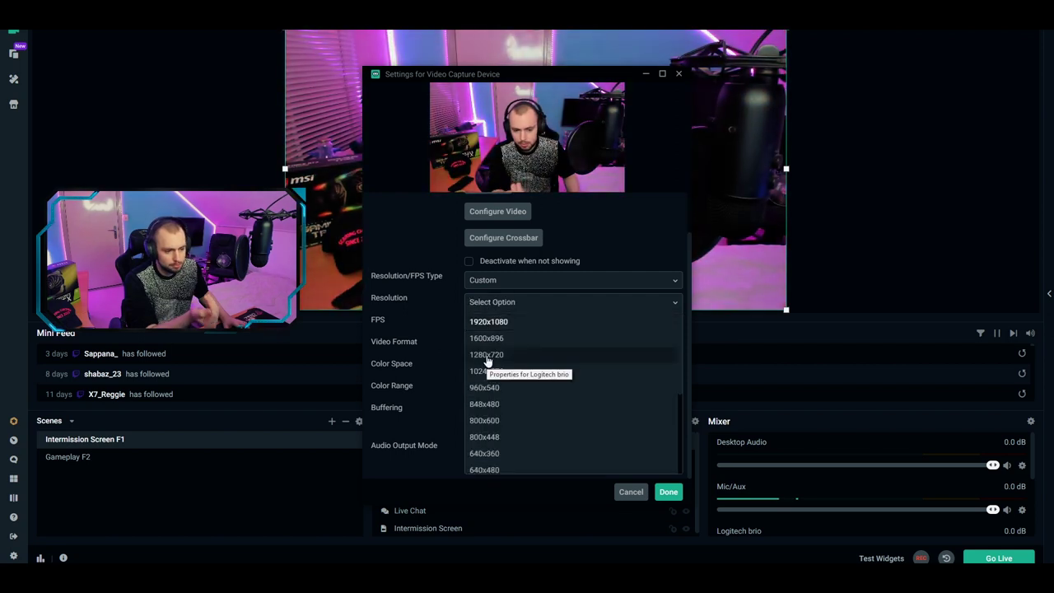
pyautogui.click(486, 356)
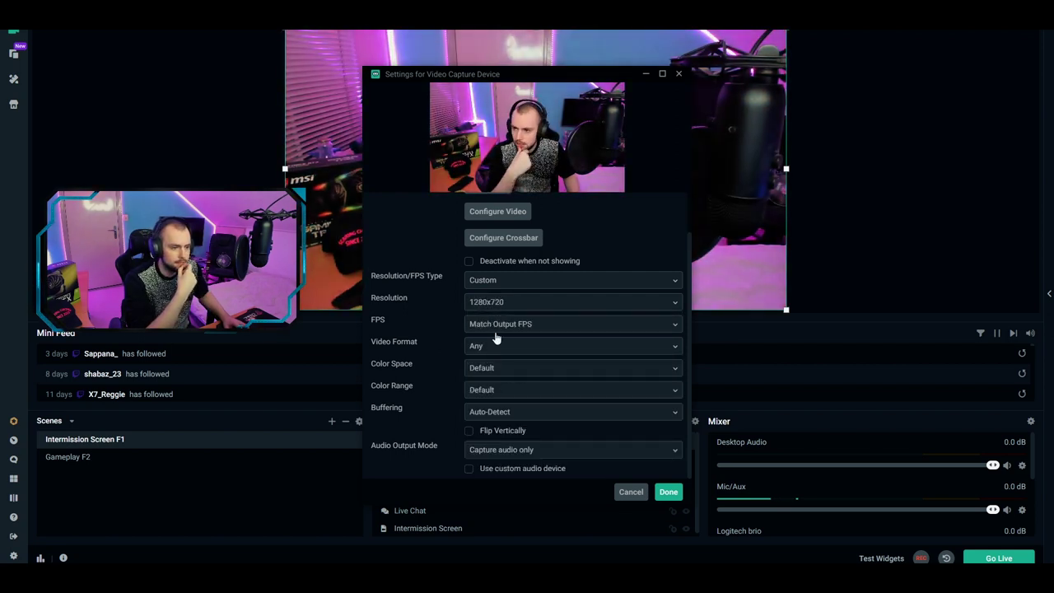
pyautogui.click(494, 329)
pyautogui.click(489, 377)
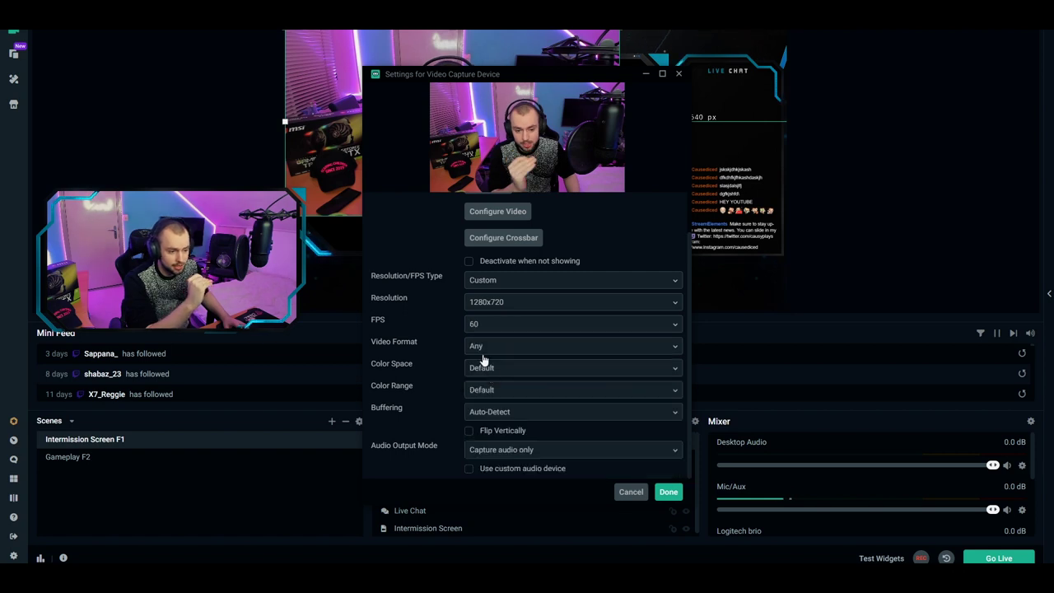
# Step: Keep the webcam's video format at Any, and set its color space to 709 and color range to Full
pyautogui.click(481, 353)
pyautogui.click(482, 365)
pyautogui.click(489, 369)
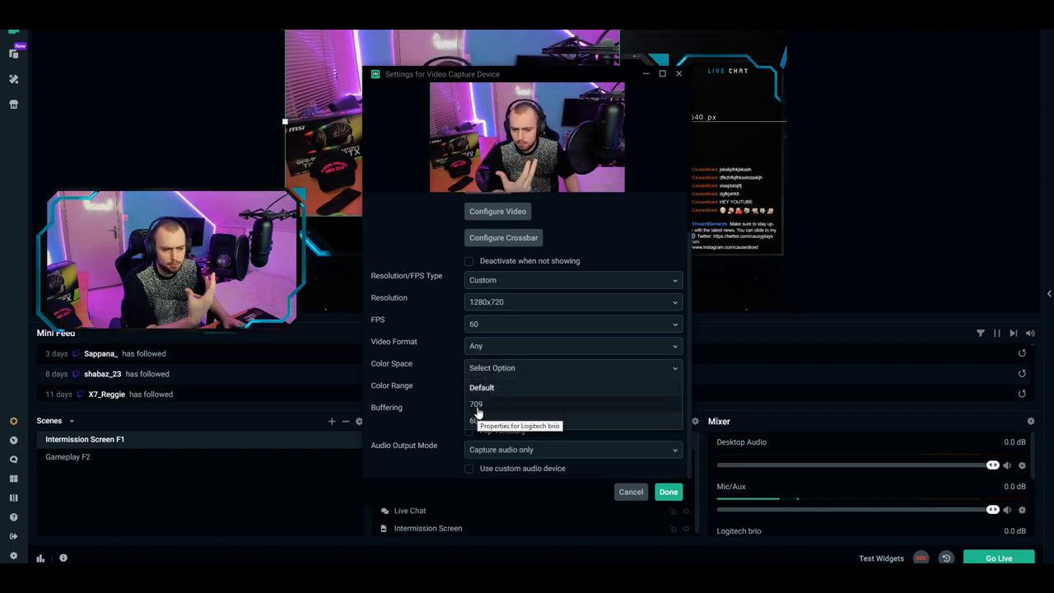
pyautogui.click(477, 404)
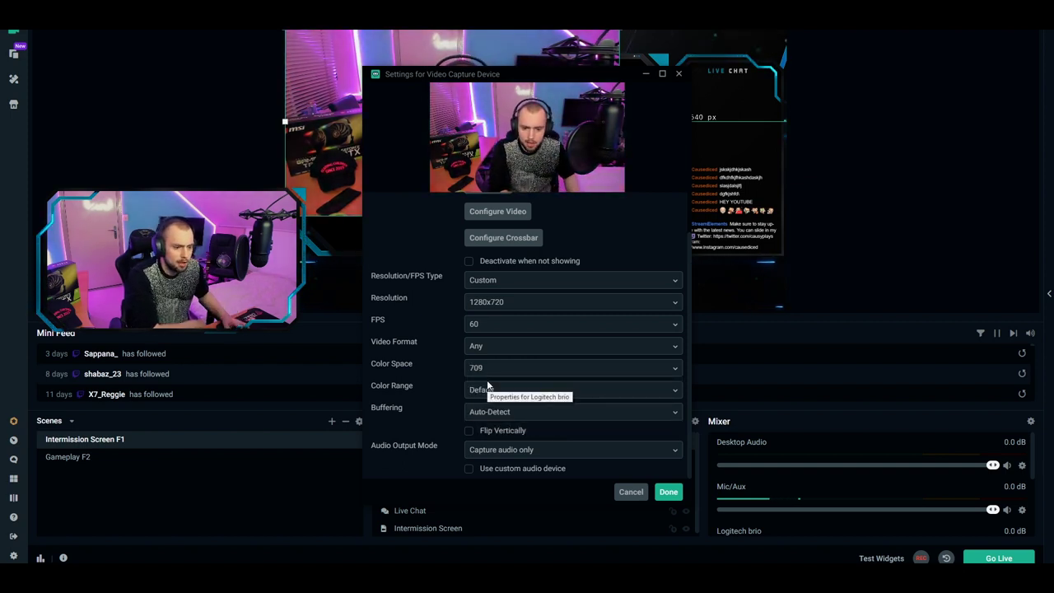
pyautogui.click(483, 391)
pyautogui.click(477, 443)
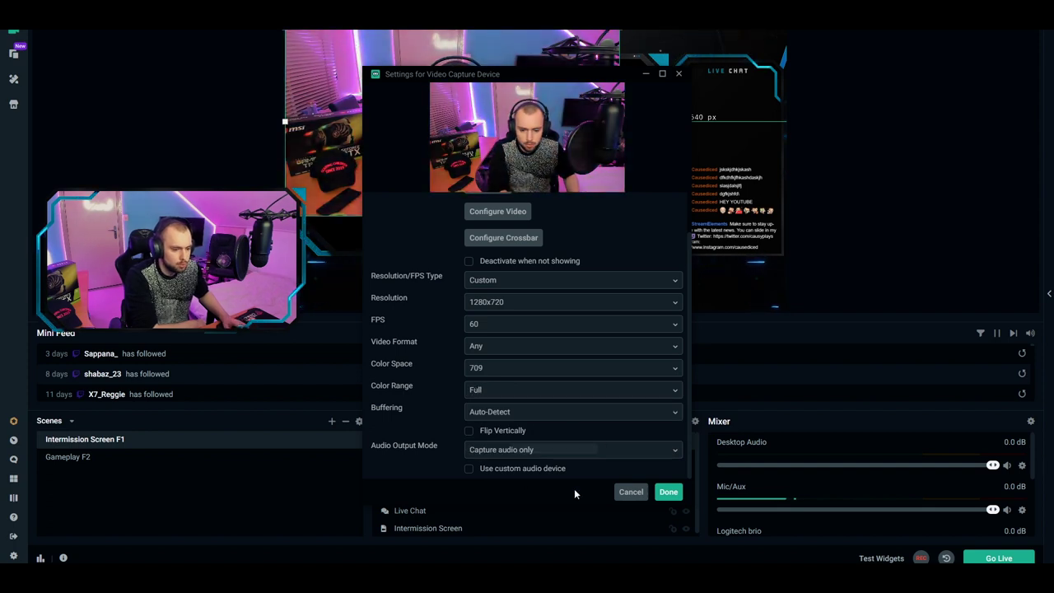
pyautogui.click(666, 491)
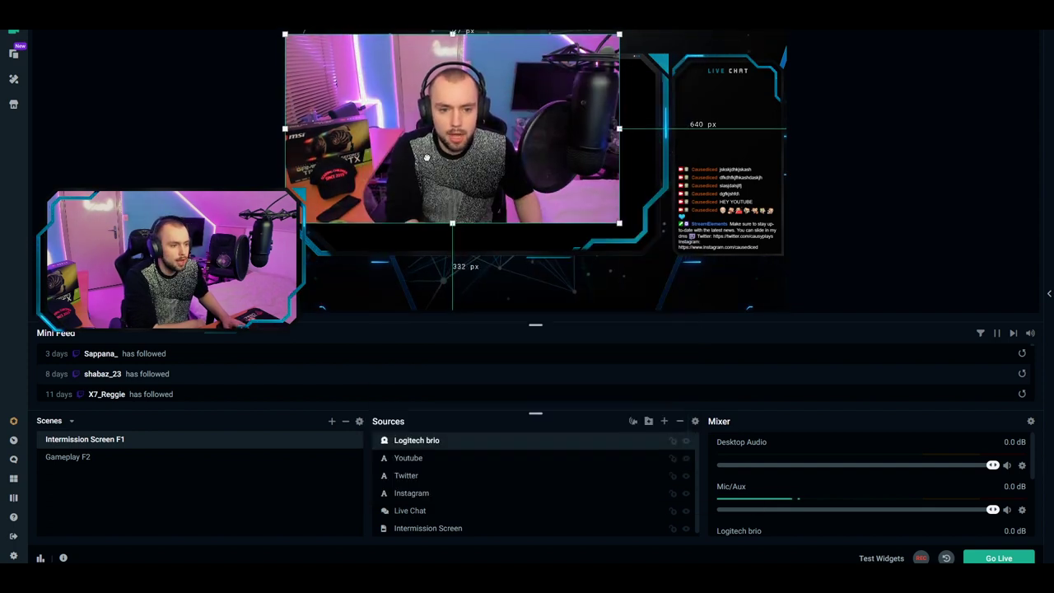
# Step: Move and enlarge the webcam to fill the overlay's camera frame, and place Logitech brio below Intermission Screen in the source order
pyautogui.moveTo(484, 184); pyautogui.dragTo(455, 180)
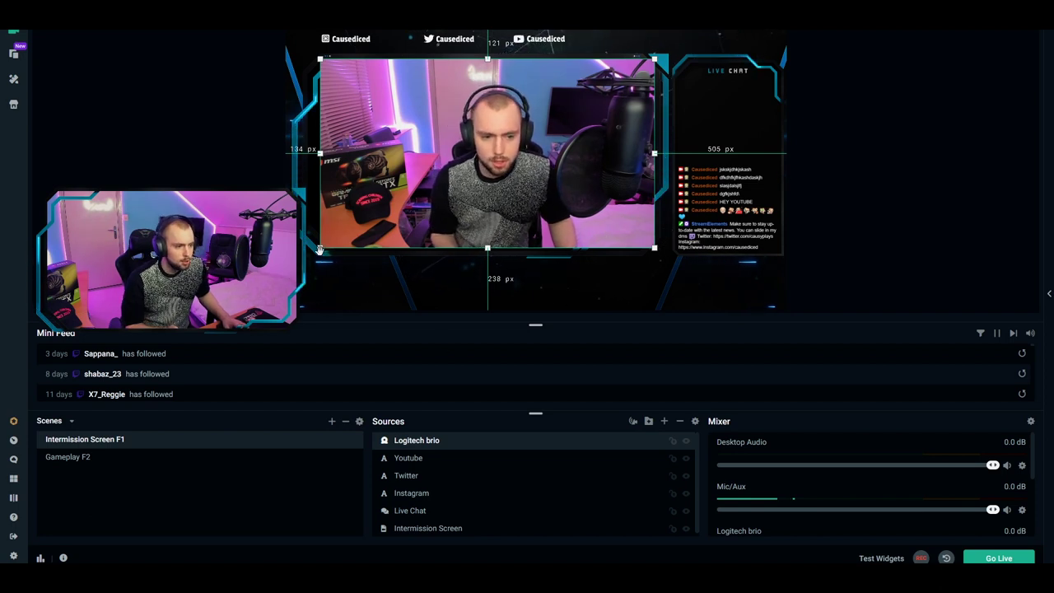
pyautogui.click(362, 293)
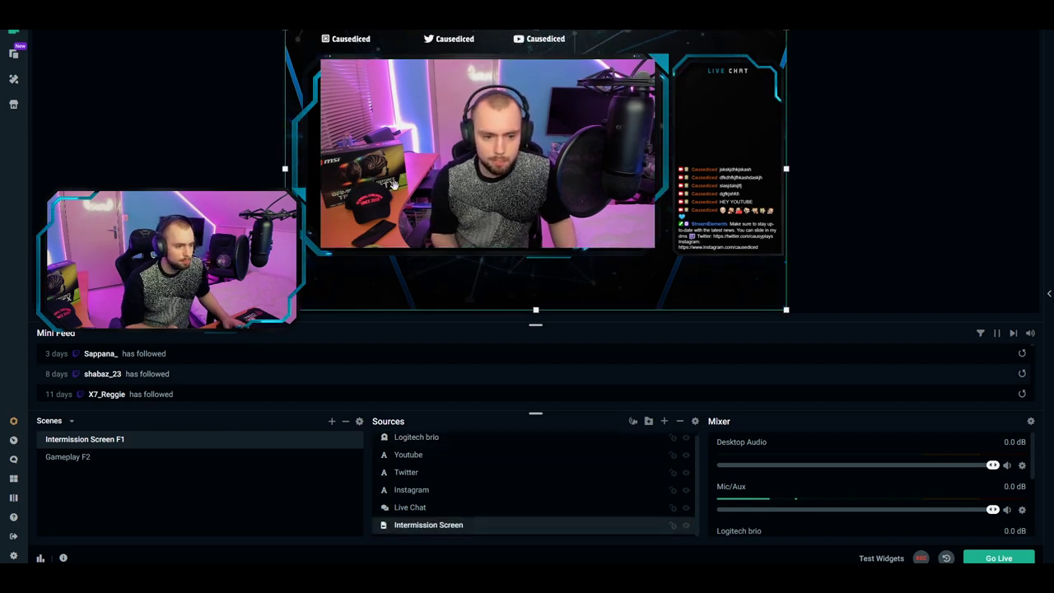
pyautogui.click(438, 443)
pyautogui.moveTo(319, 247); pyautogui.dragTo(300, 258)
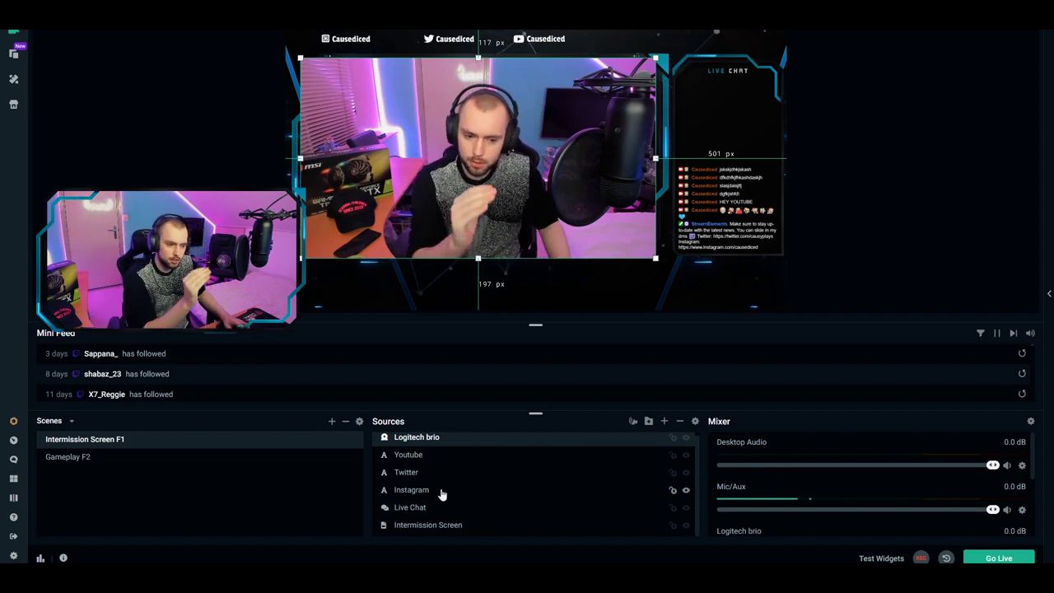
pyautogui.moveTo(419, 445); pyautogui.dragTo(420, 538)
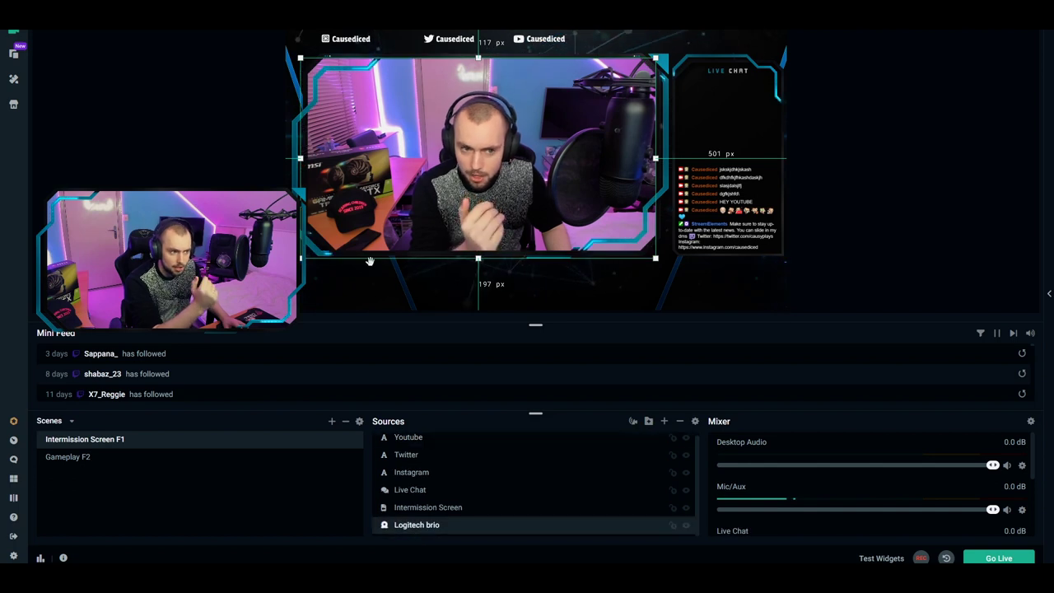
pyautogui.click(136, 131)
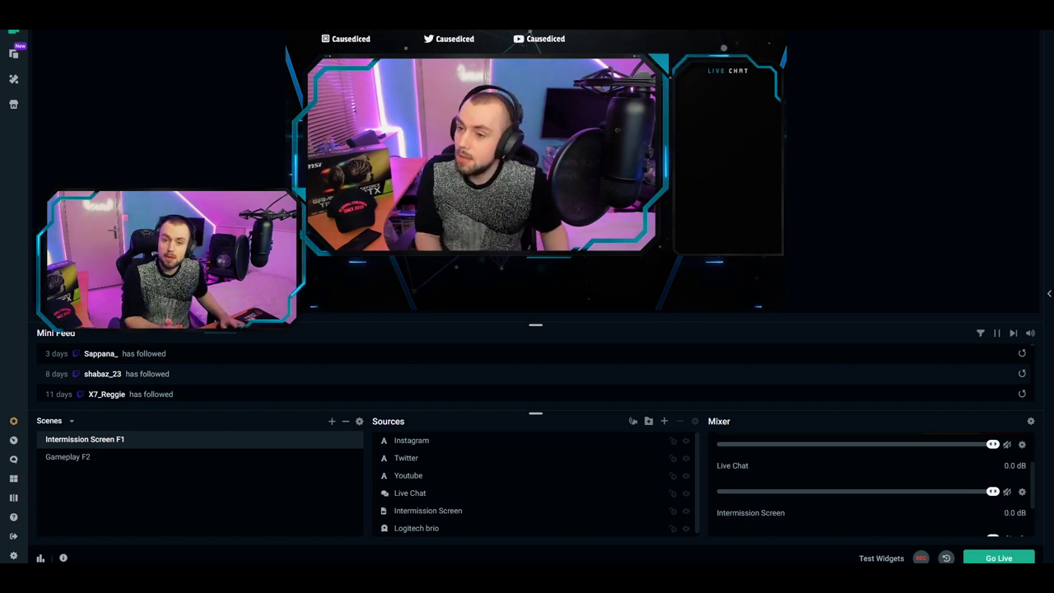
# Step: Create a source folder named "Socials" and move the Instagram, Twitter and Youtube text sources into it
pyautogui.click(649, 421)
pyautogui.moveTo(472, 268); pyautogui.dragTo(402, 266)
pyautogui.write('Socials')
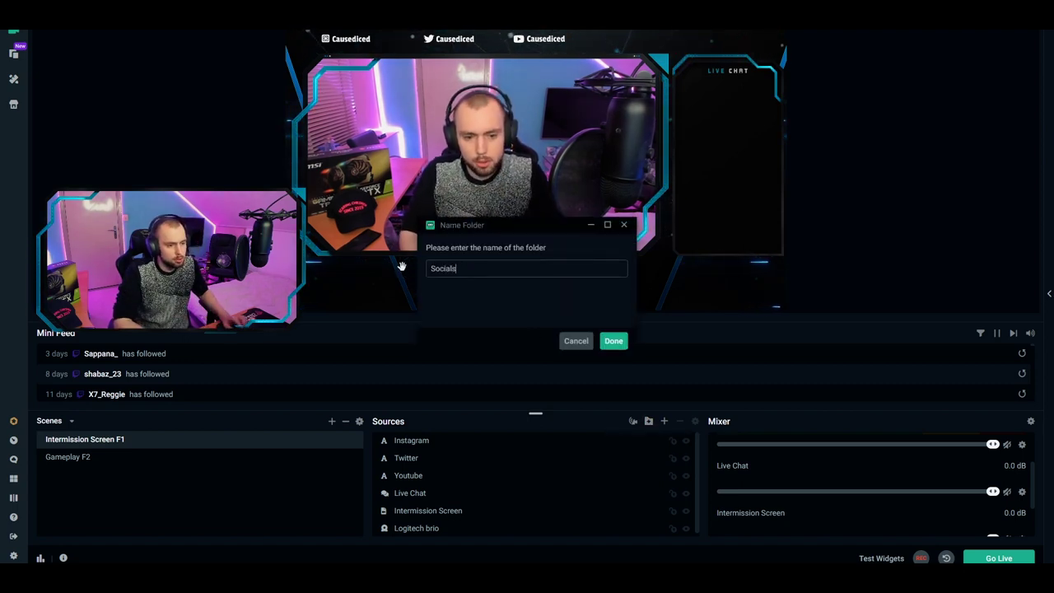
pyautogui.click(613, 339)
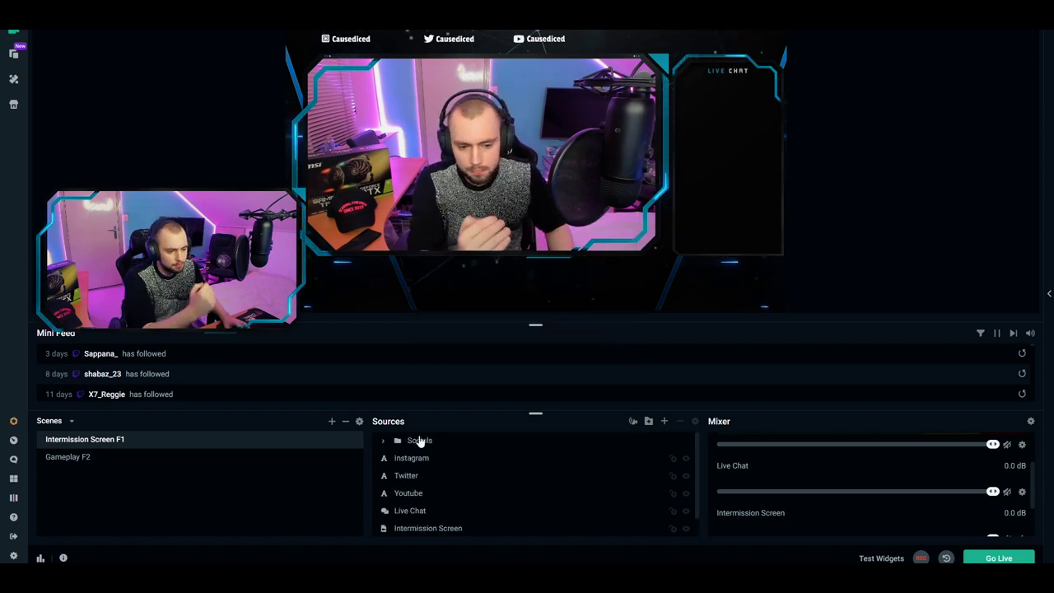
pyautogui.moveTo(405, 462); pyautogui.dragTo(423, 440)
pyautogui.click(382, 441)
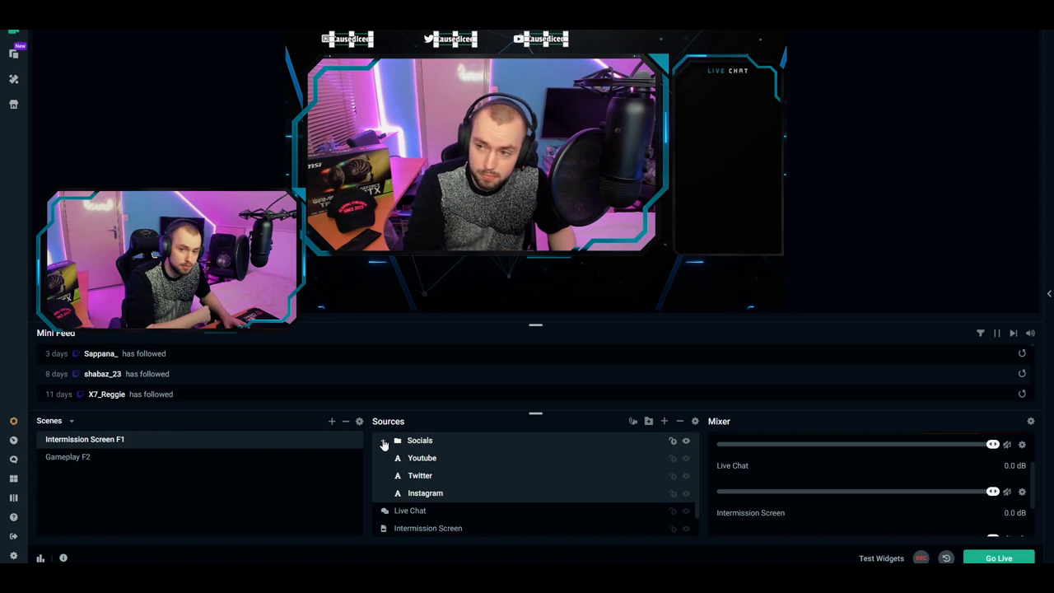
pyautogui.click(383, 443)
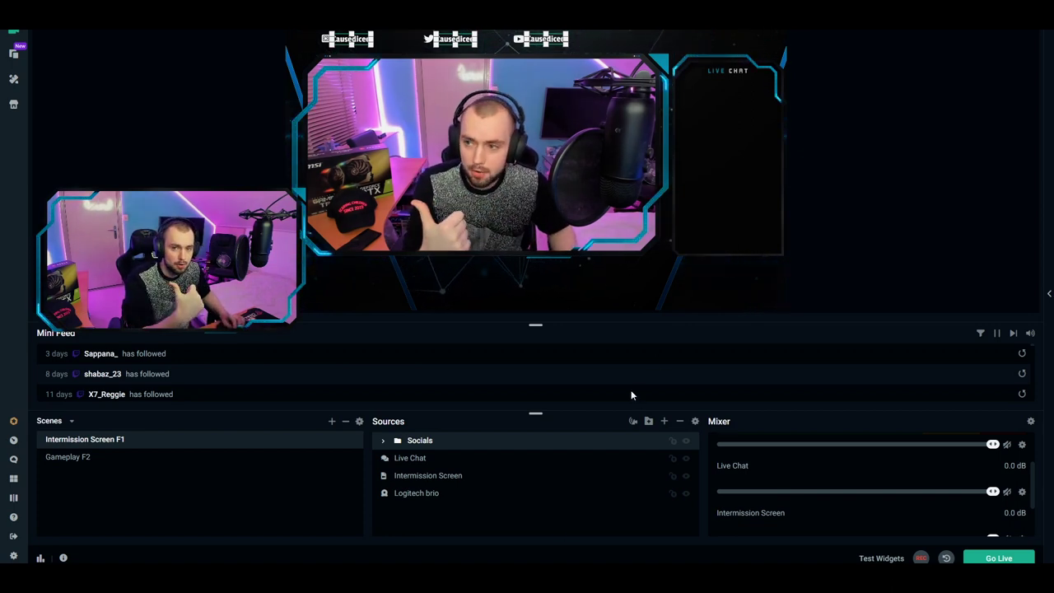
# Step: Add an Audio Input Capture source named "Blue Yeti" to the intermission scene
pyautogui.click(663, 421)
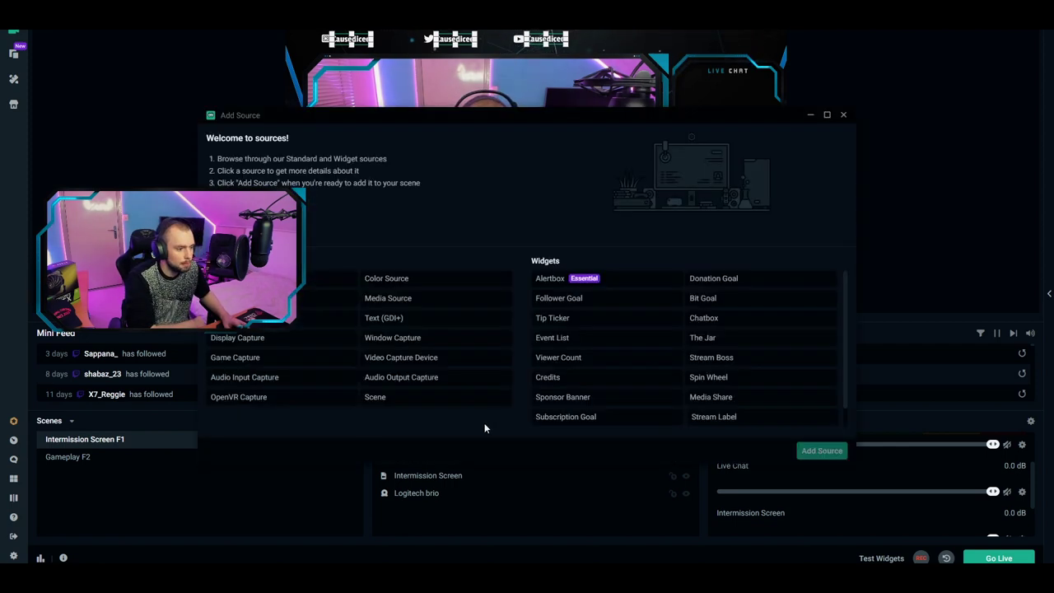
pyautogui.click(245, 378)
pyautogui.click(803, 450)
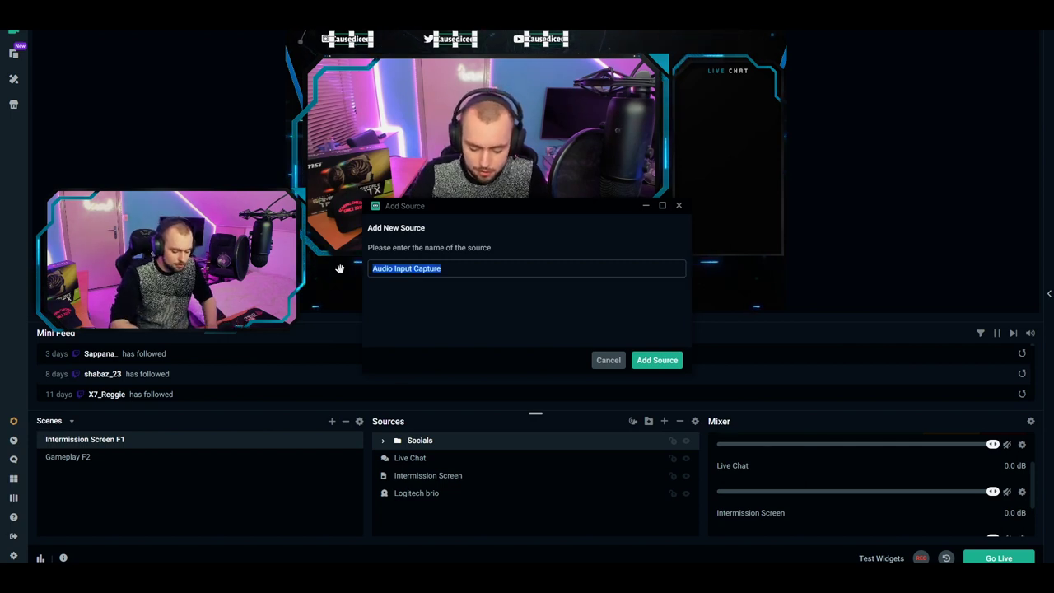
pyautogui.write('Blu')
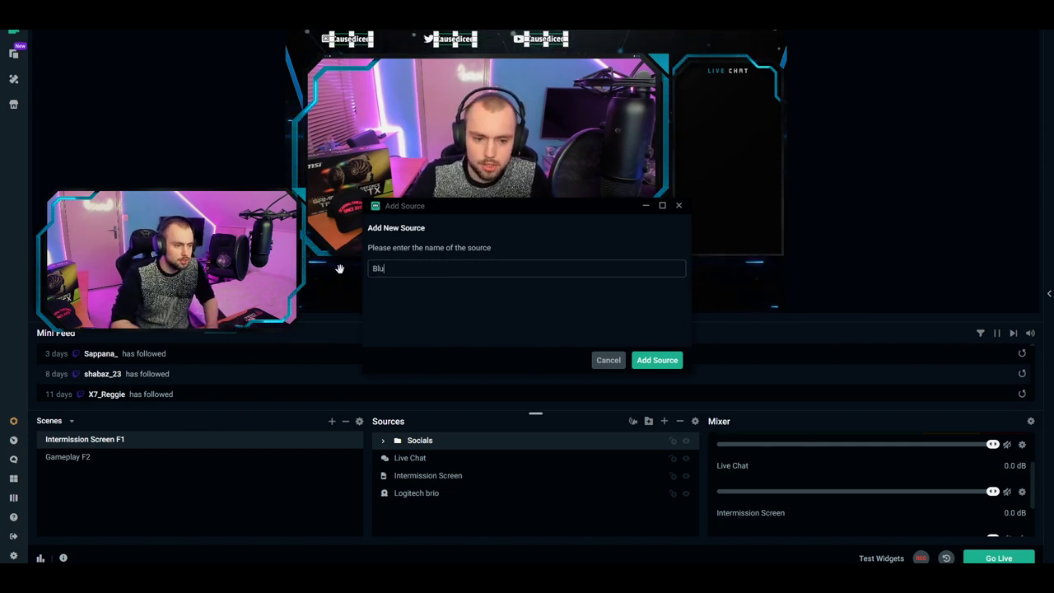
pyautogui.write('e Yeti')
pyautogui.click(674, 357)
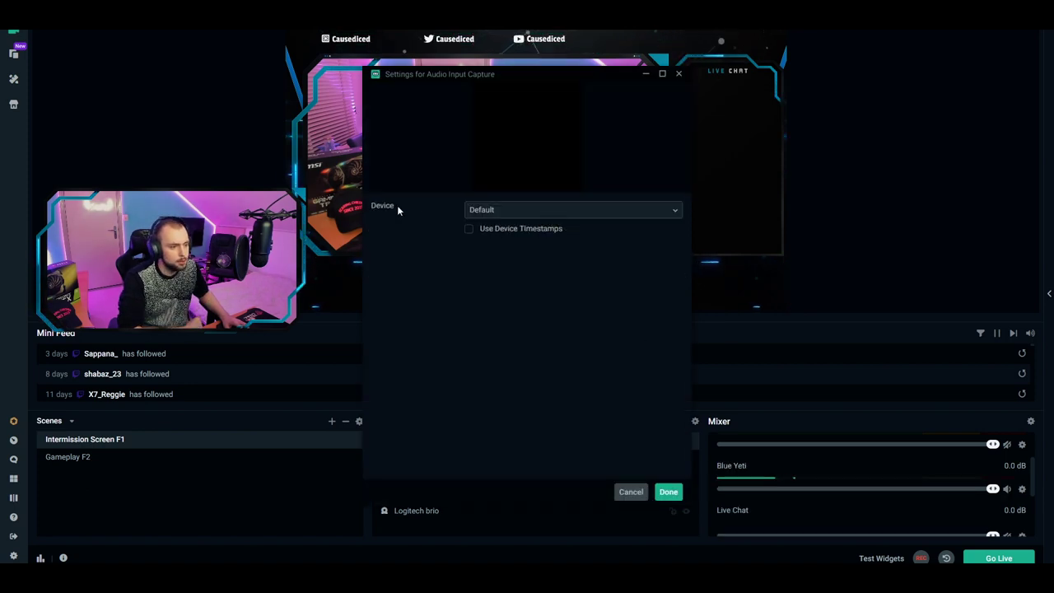
# Step: Set the Blue Yeti source's device to Microfoon (2- Yeti Stereo Microphone)
pyautogui.click(482, 211)
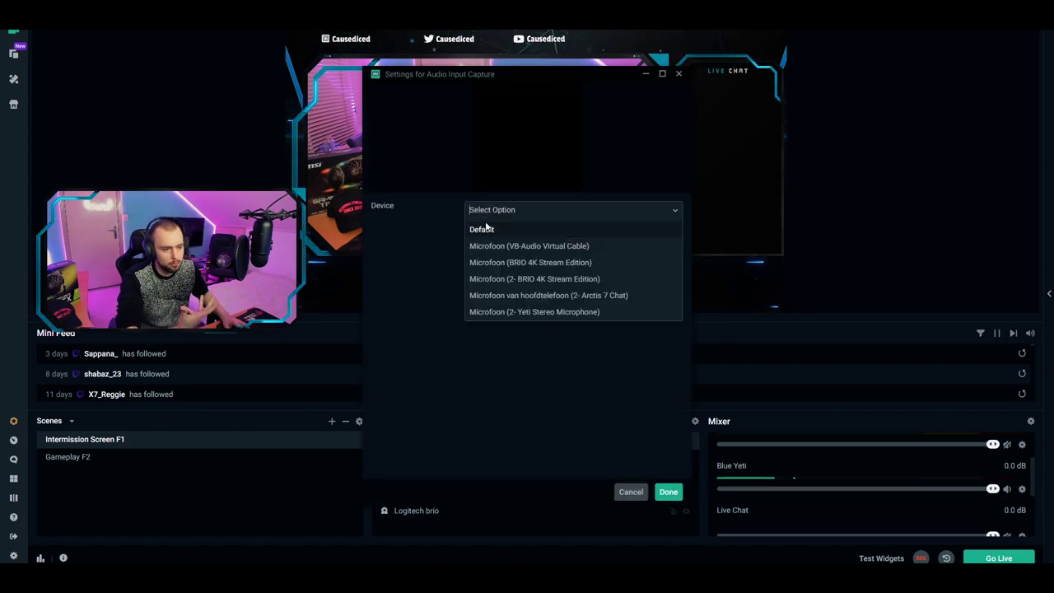
pyautogui.click(532, 312)
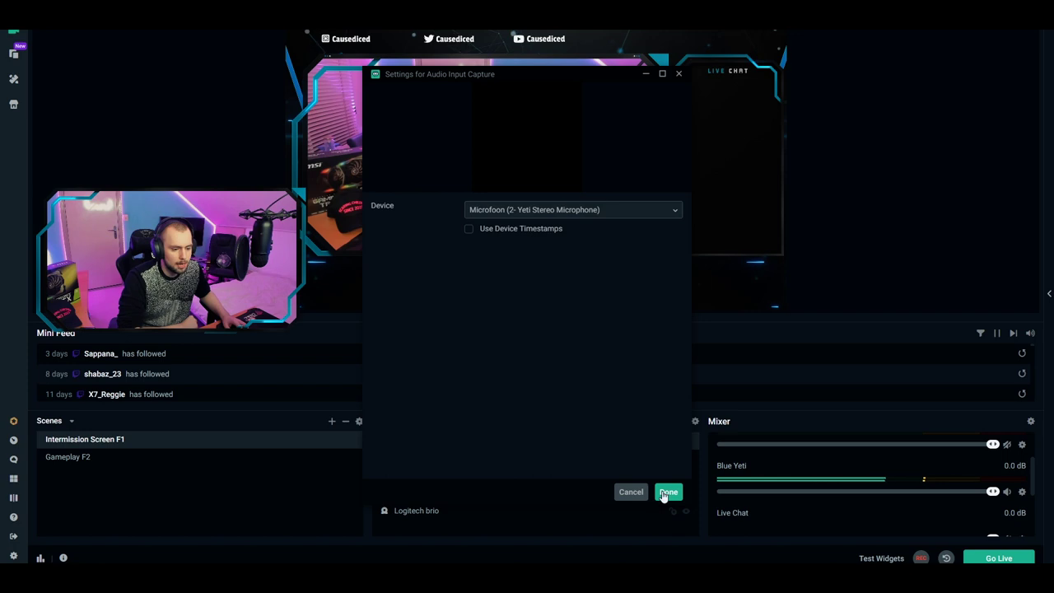
pyautogui.click(667, 492)
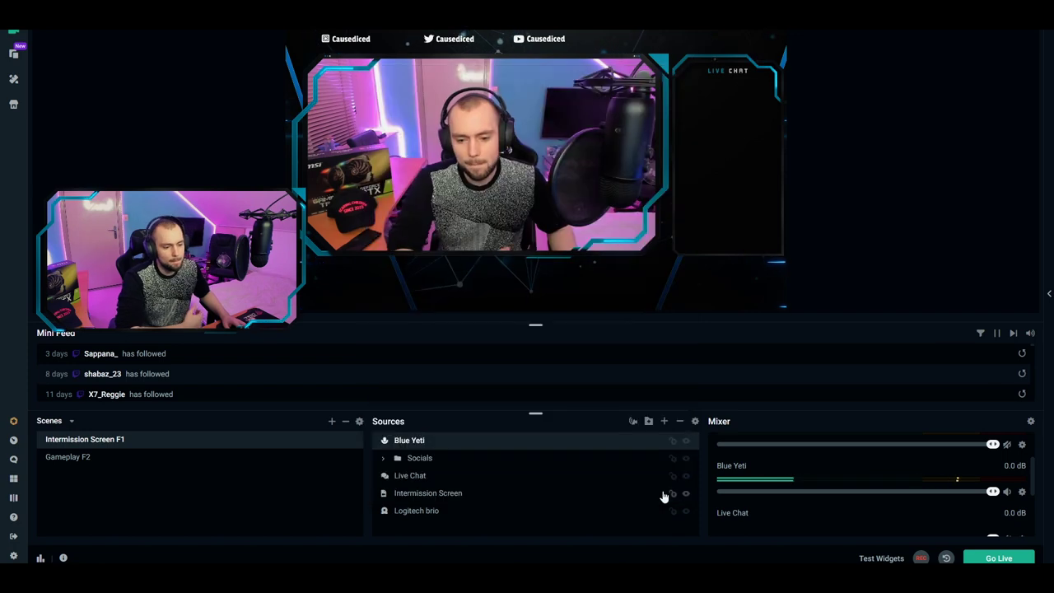
# Step: Add an Audio Output Capture source named "Background sound" to the intermission scene
pyautogui.click(664, 421)
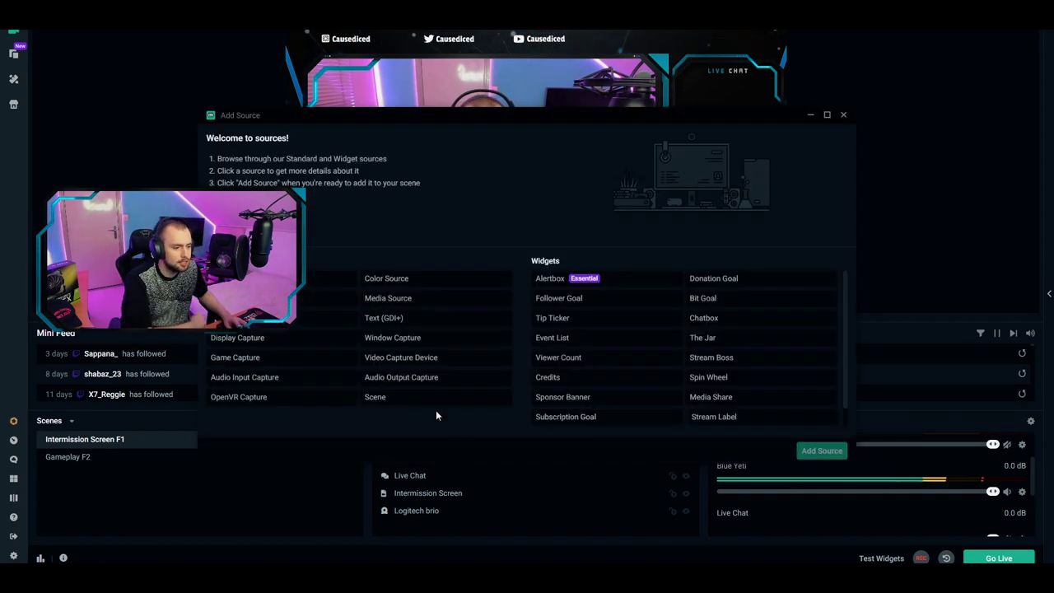
pyautogui.click(394, 383)
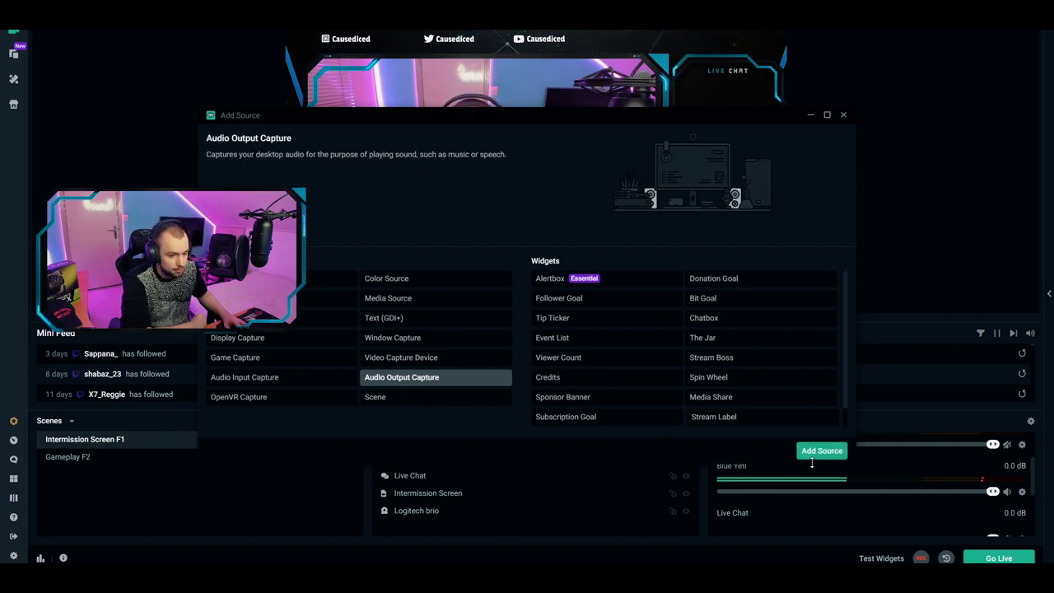
pyautogui.click(817, 451)
pyautogui.write('B')
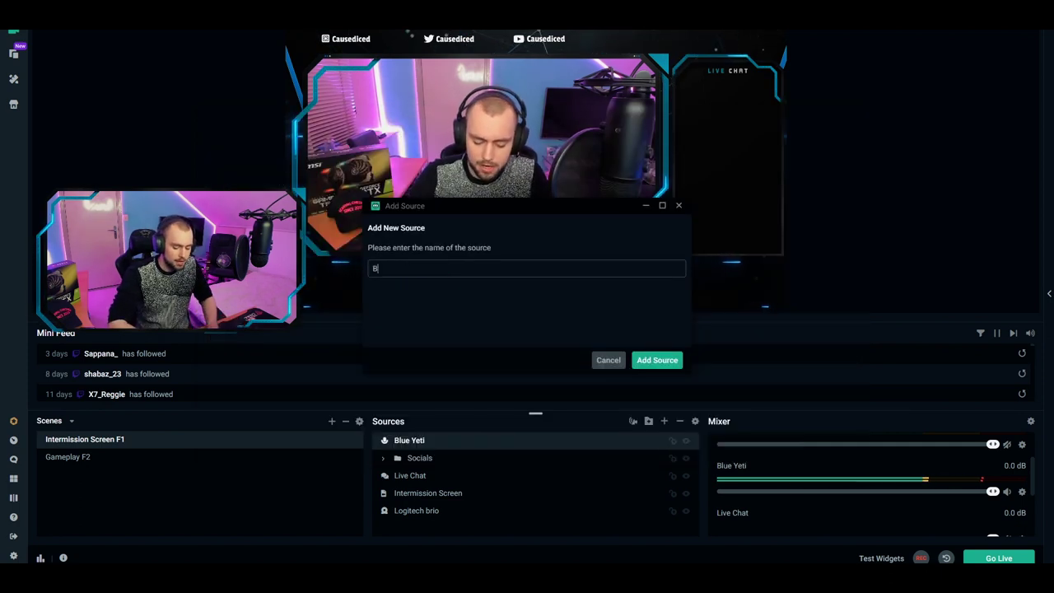
pyautogui.write('ackgroud sound')
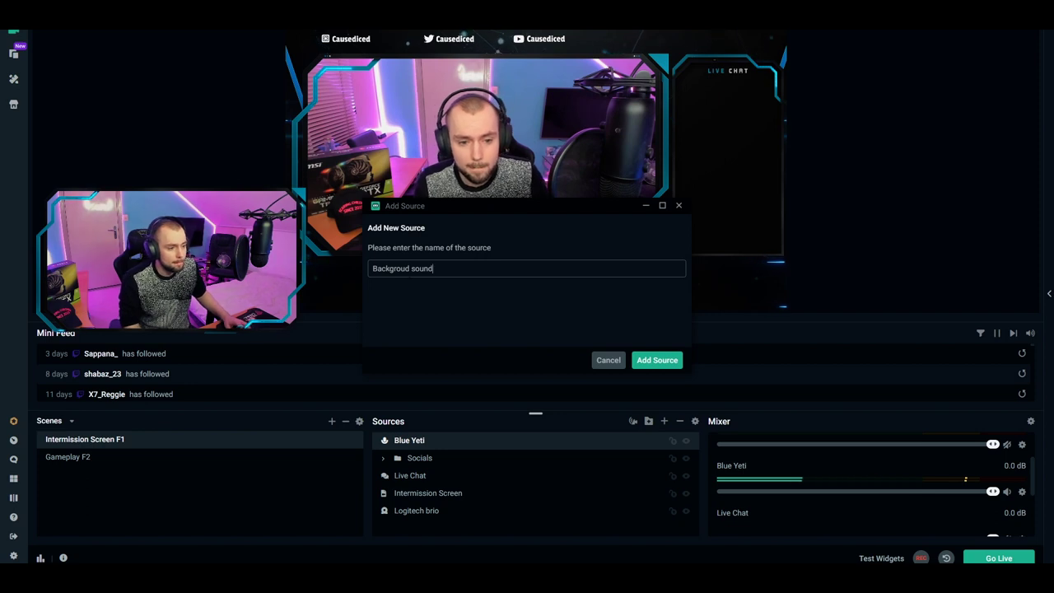
pyautogui.click(656, 360)
# Step: Set the Background sound source's device to Oortelefoon van hoofdtelefoon (2- Arctis 7 Chat)
pyautogui.click(512, 210)
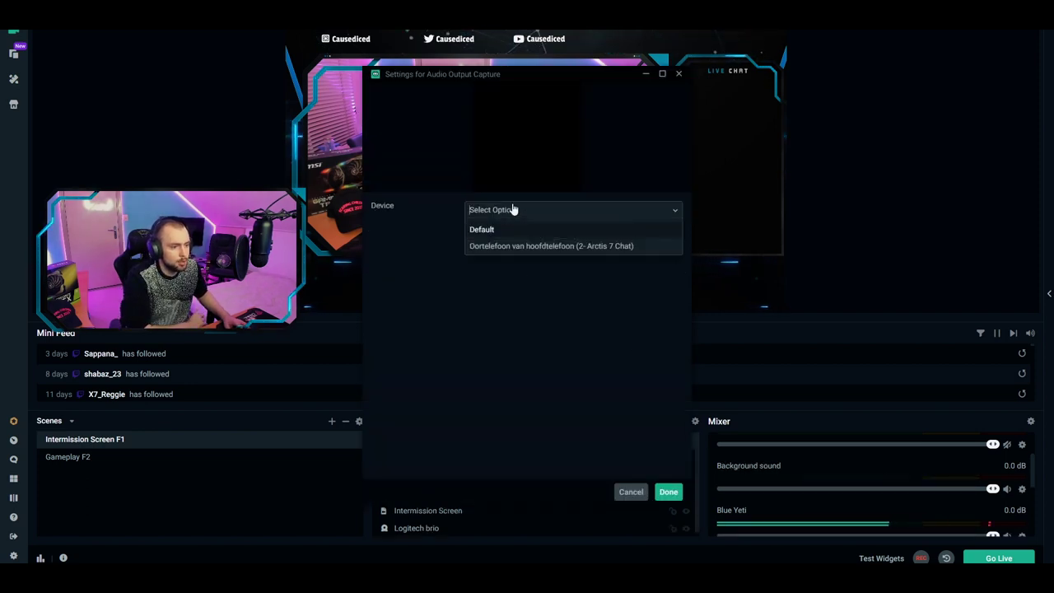
pyautogui.click(549, 247)
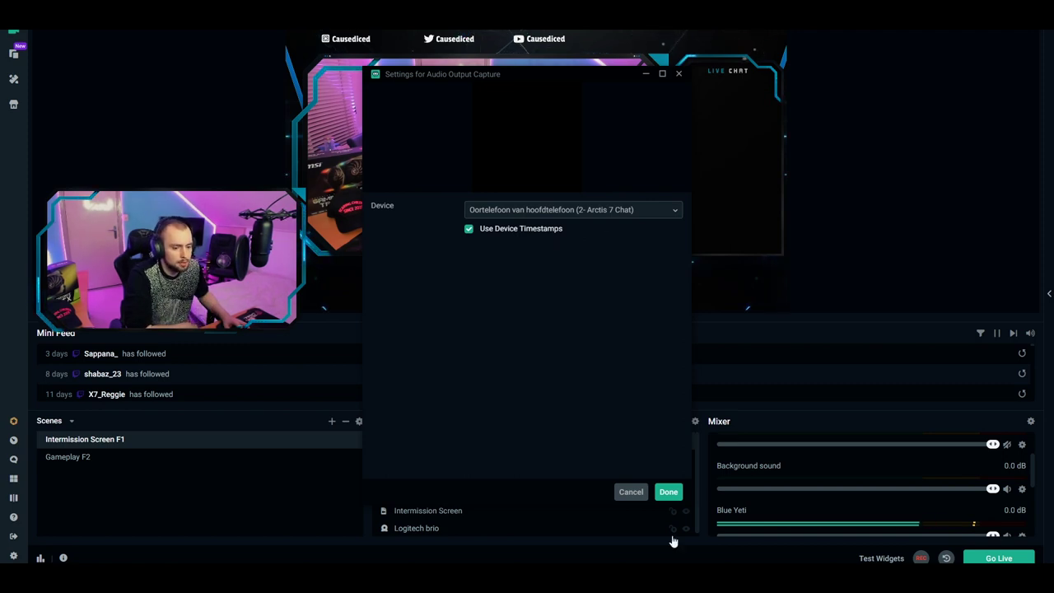
pyautogui.click(667, 492)
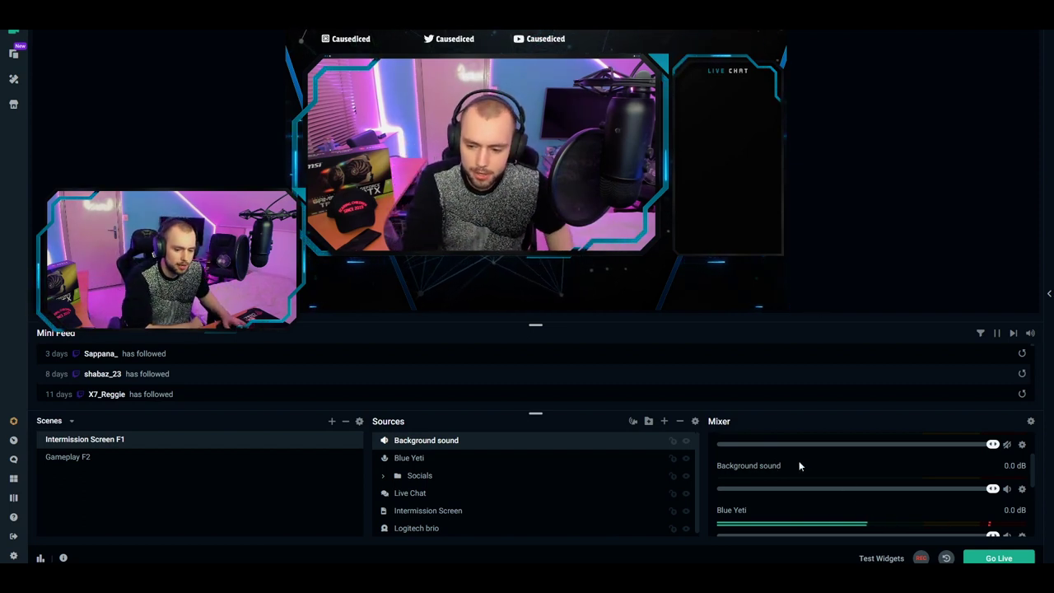
# Step: Hide the Desktop Audio and Mic/Aux channels from the audio mixer
pyautogui.scroll(2, 776, 447)
pyautogui.scroll(1, 783, 450)
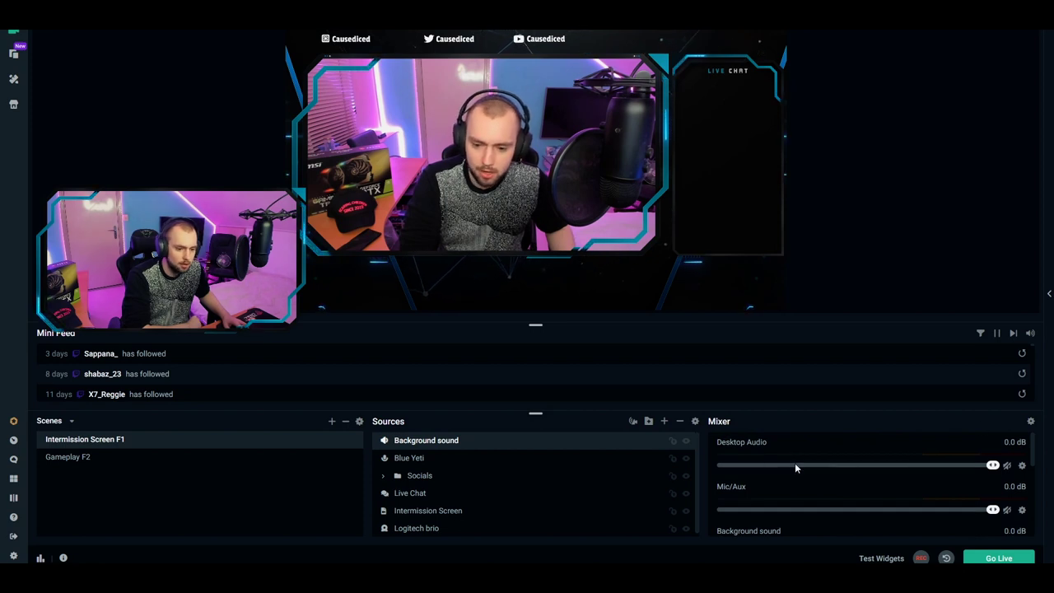
pyautogui.scroll(-5, 794, 466)
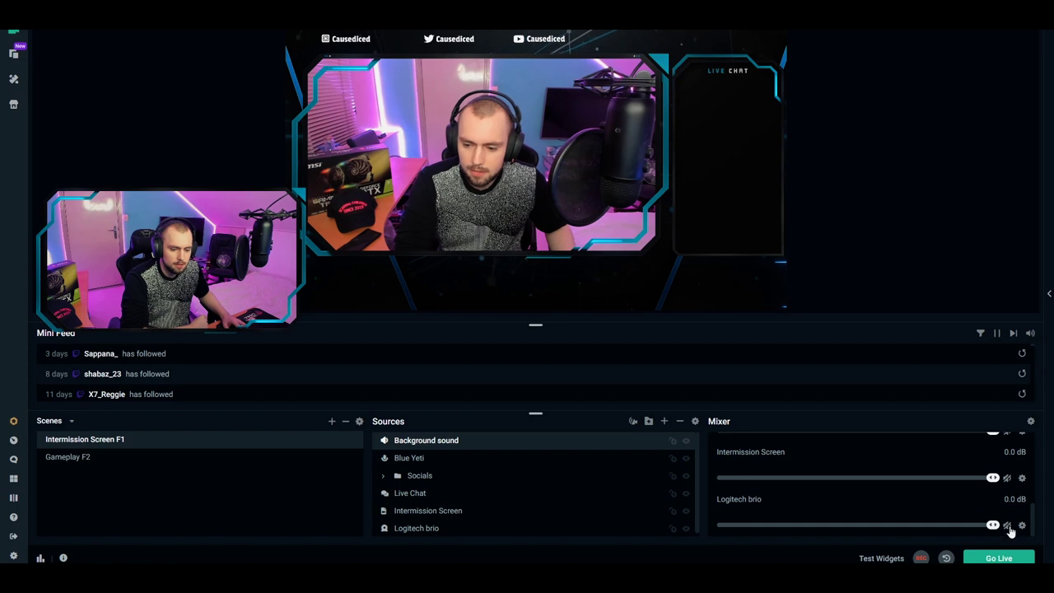
pyautogui.scroll(5, 850, 505)
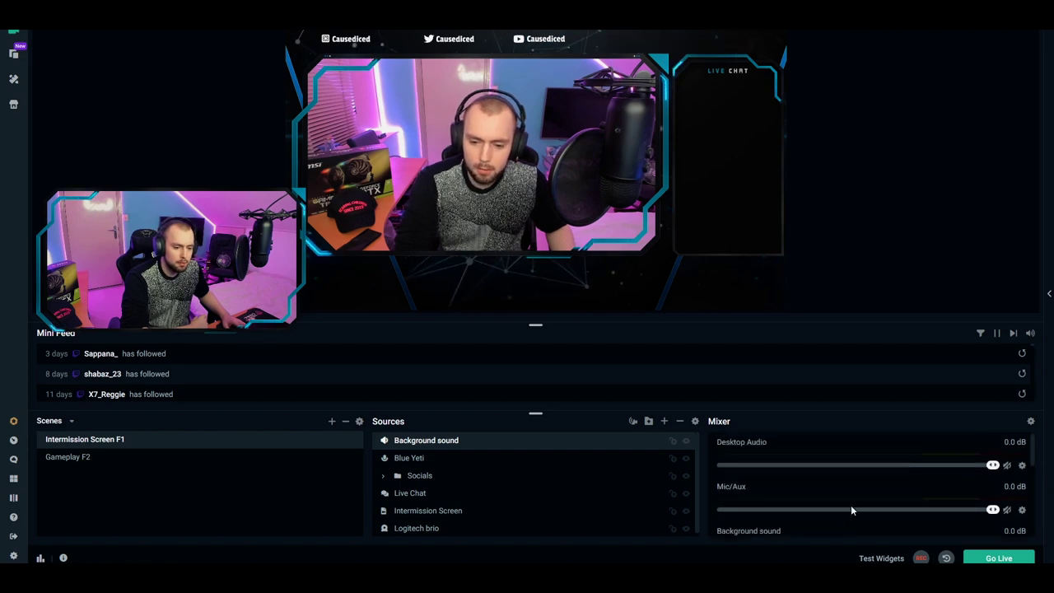
pyautogui.click(1021, 465)
pyautogui.click(941, 440)
pyautogui.click(1022, 465)
pyautogui.click(940, 440)
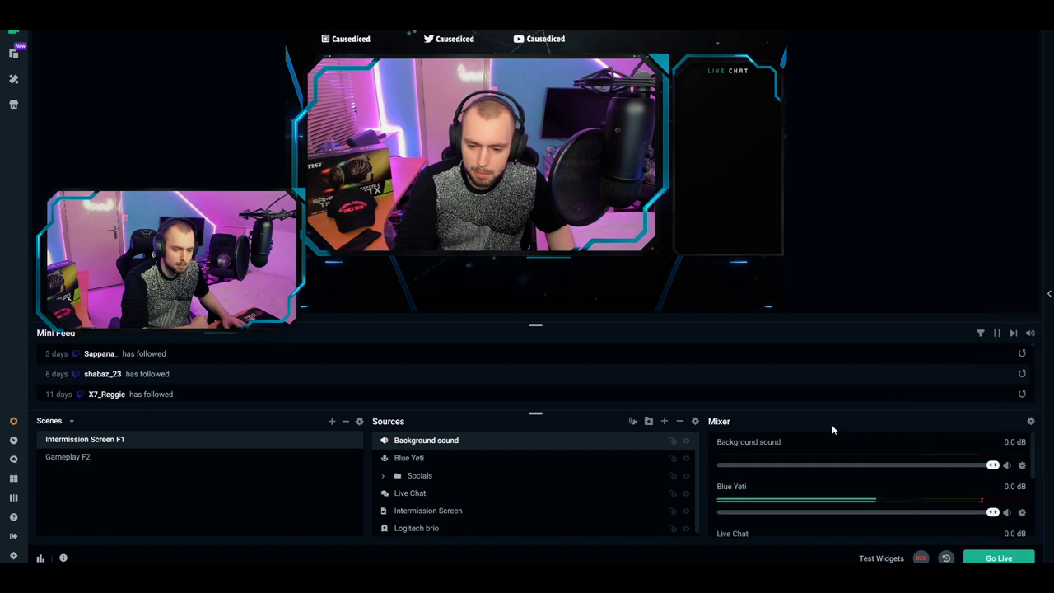
# Step: Hide the Live Chat, Intermission Screen and Logitech brio channels from the audio mixer
pyautogui.scroll(-2, 960, 461)
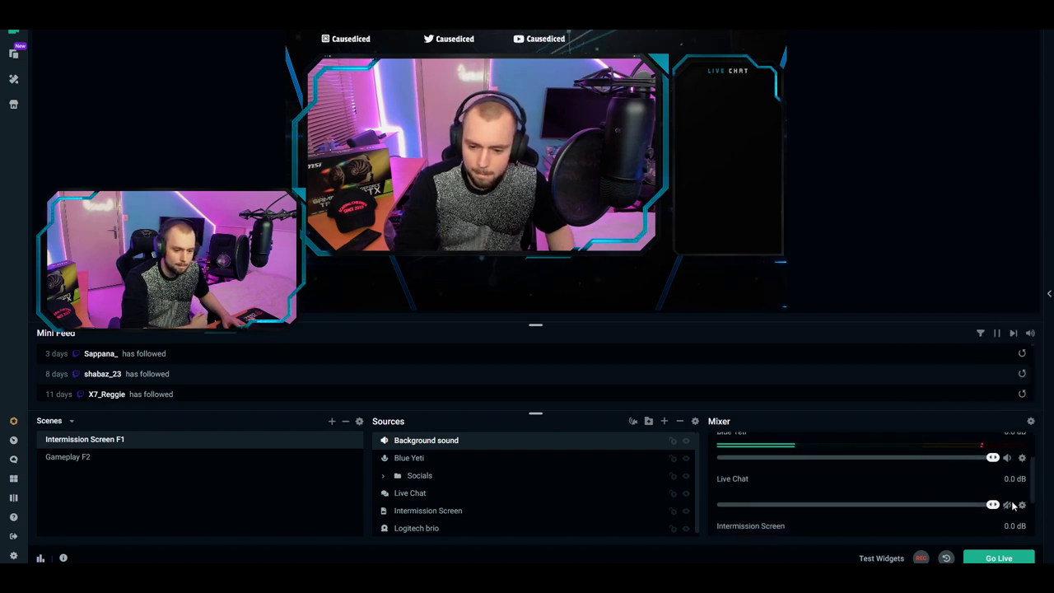
pyautogui.click(1022, 504)
pyautogui.click(945, 483)
pyautogui.click(1022, 506)
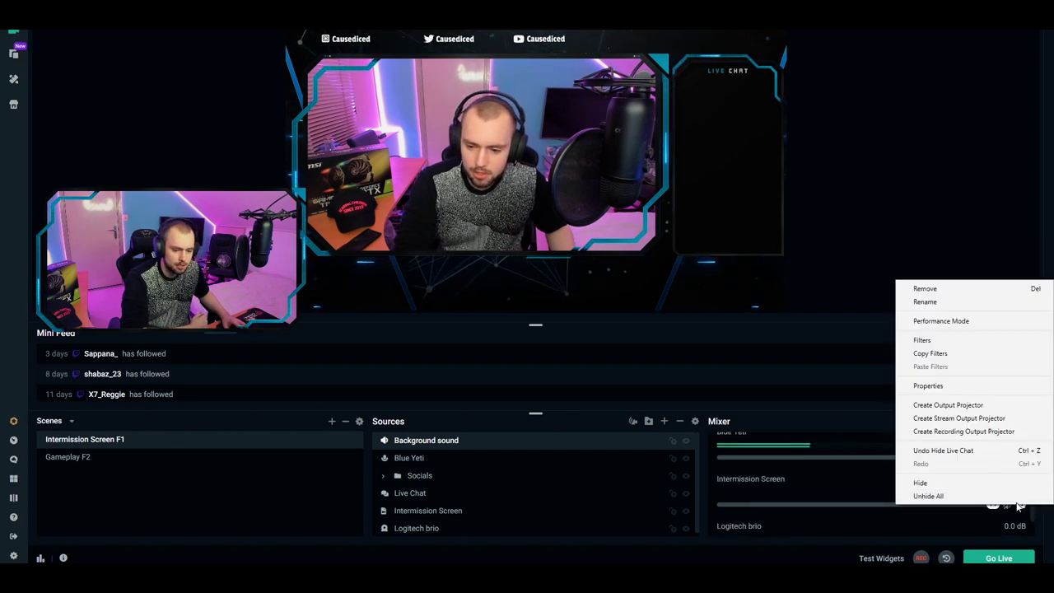
pyautogui.click(946, 484)
pyautogui.click(1021, 525)
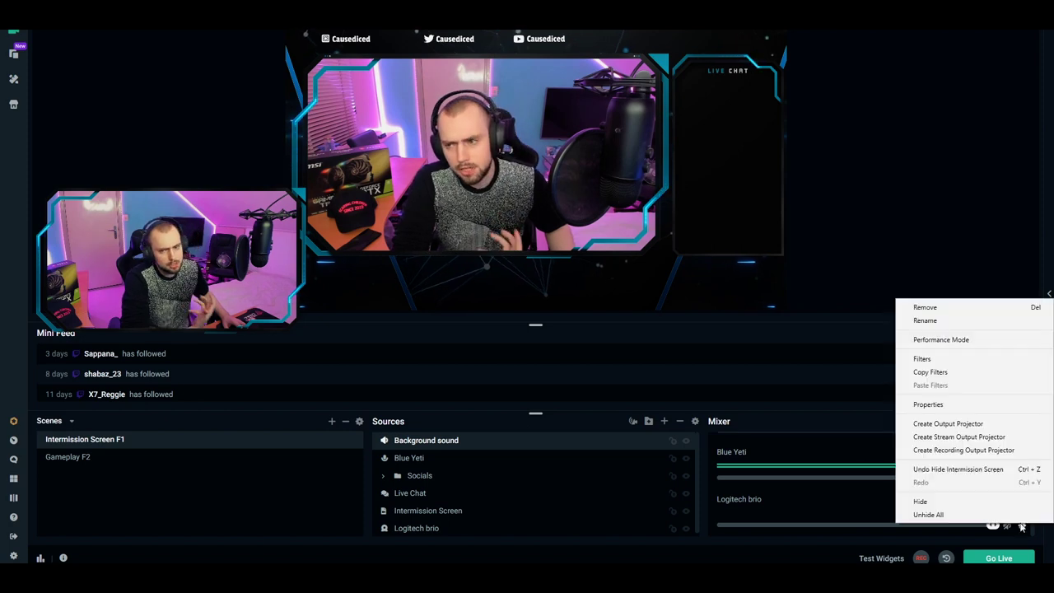
pyautogui.click(922, 498)
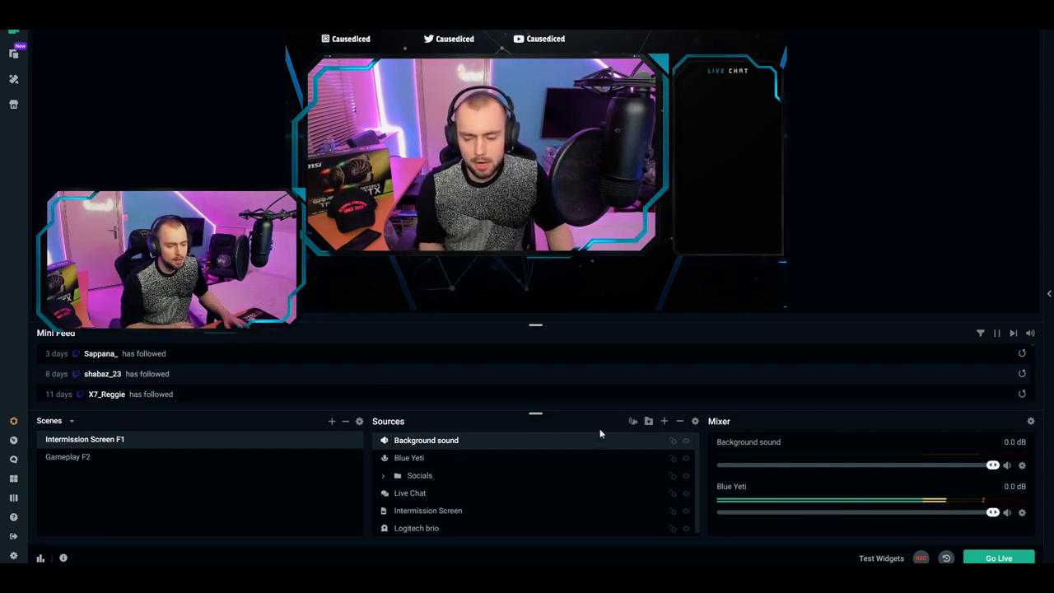
# Step: Create a source folder named "Audio" and move the Background sound and Blue Yeti sources into it
pyautogui.click(647, 422)
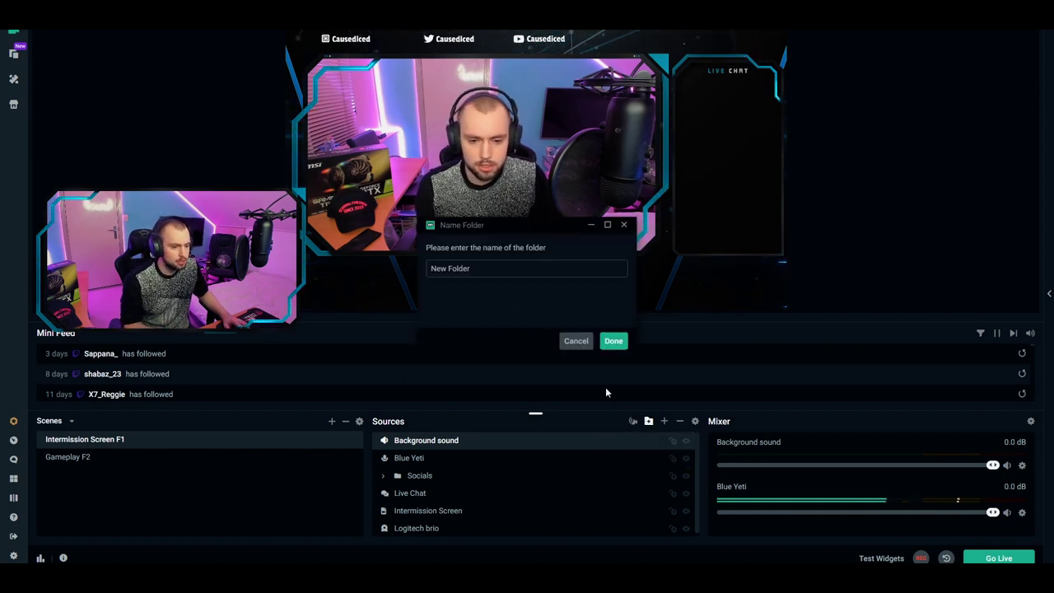
pyautogui.write('Audio')
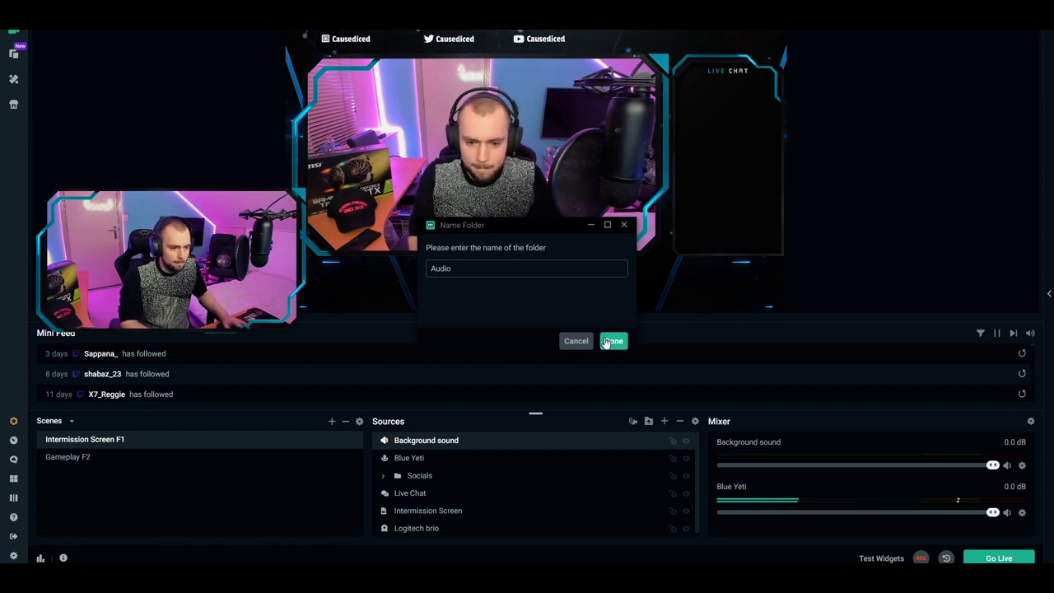
pyautogui.click(613, 341)
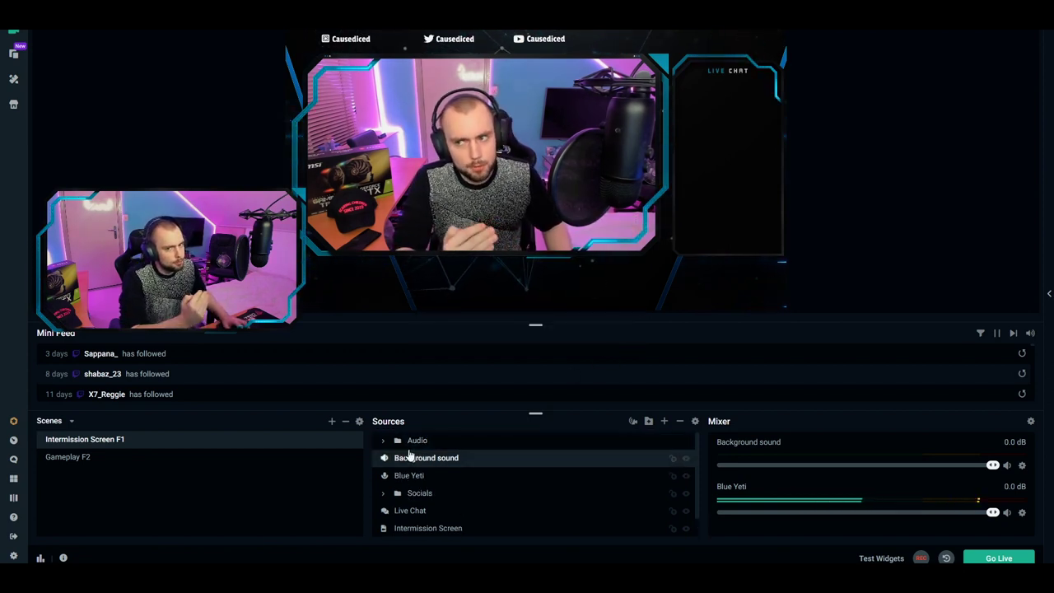
pyautogui.moveTo(405, 462); pyautogui.dragTo(417, 445)
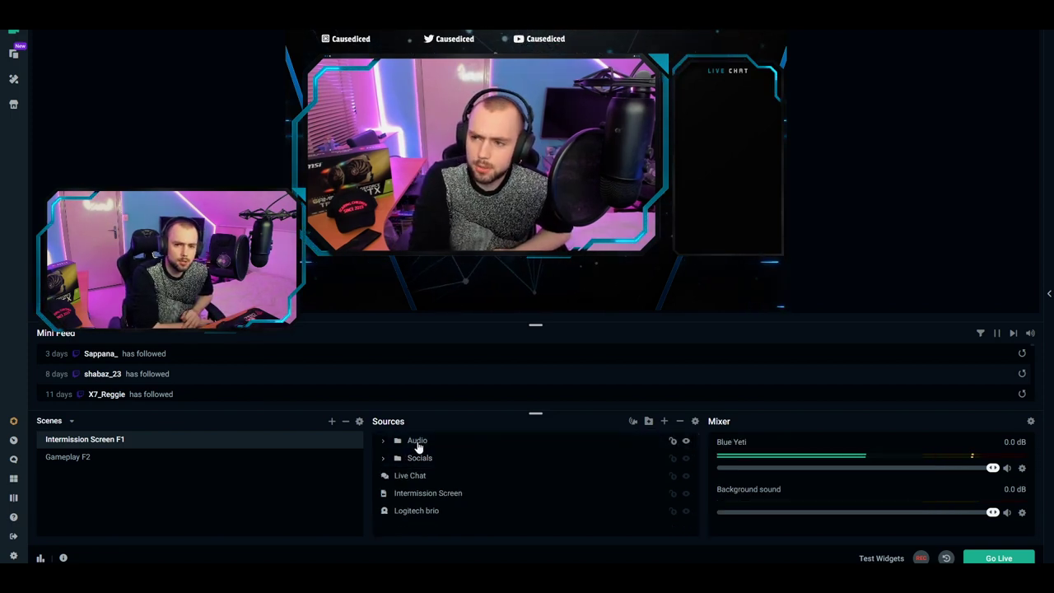
# Step: Switch to the Gameplay F2 scene and add the existing Background sound source as an Audio Output Capture
pyautogui.press('F2')
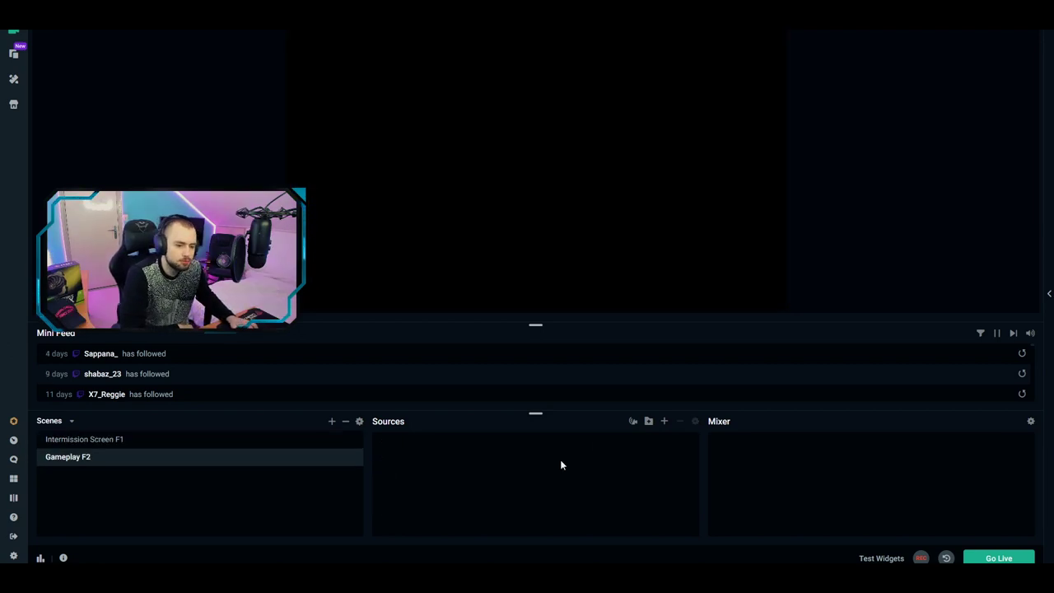
pyautogui.click(663, 422)
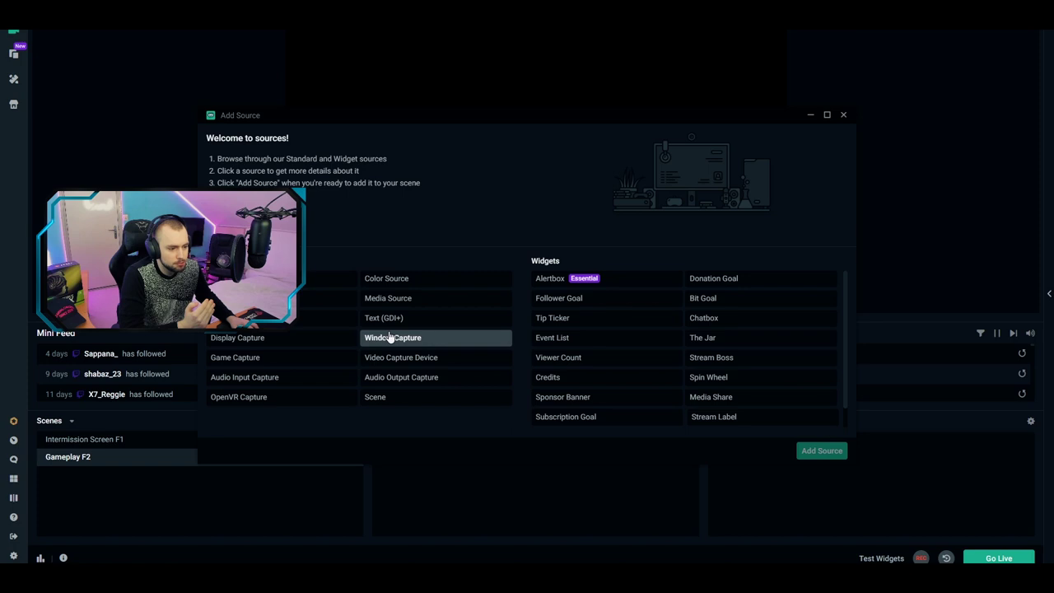
pyautogui.click(373, 383)
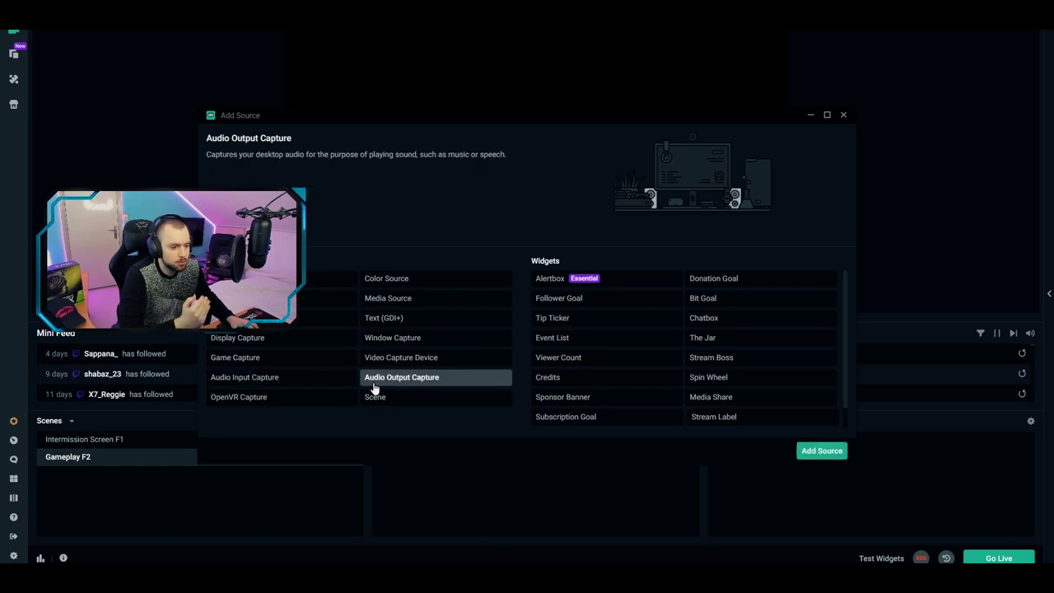
pyautogui.click(819, 451)
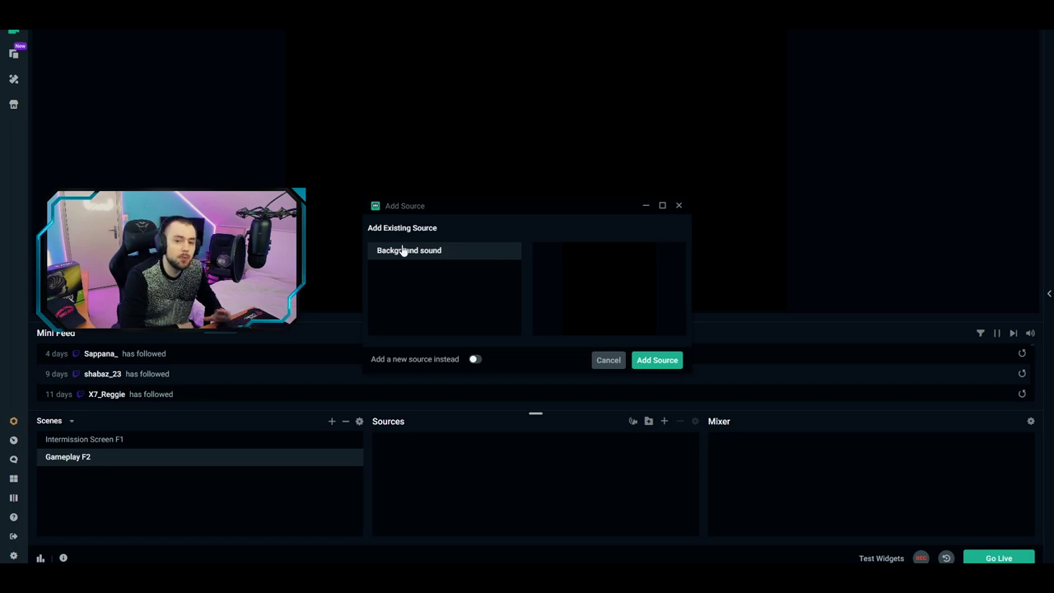
pyautogui.click(656, 360)
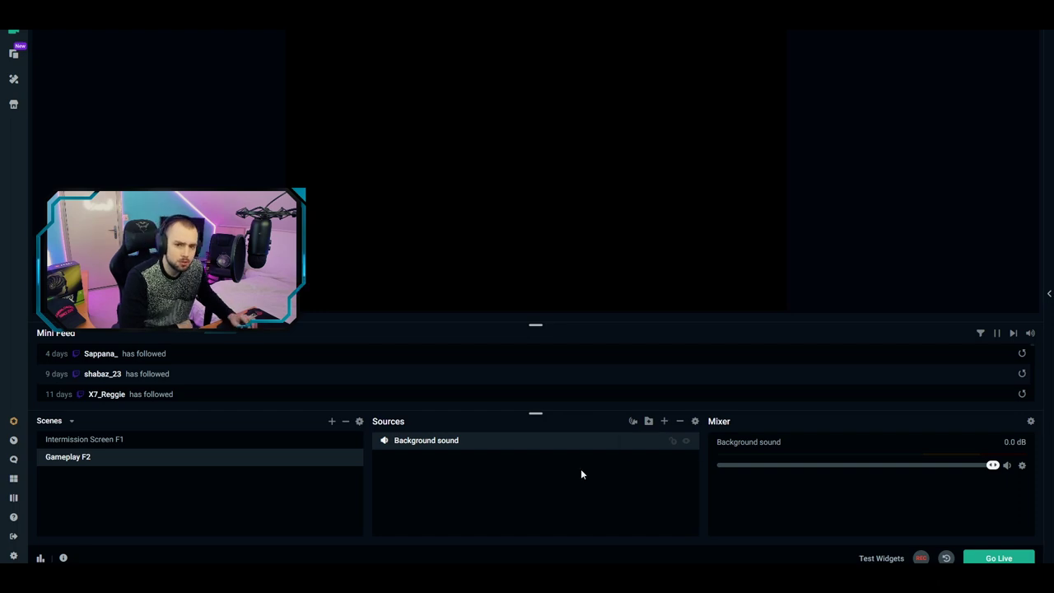
# Step: Add the existing Blue Yeti microphone to the Gameplay F2 scene as an Audio Input Capture source
pyautogui.click(663, 420)
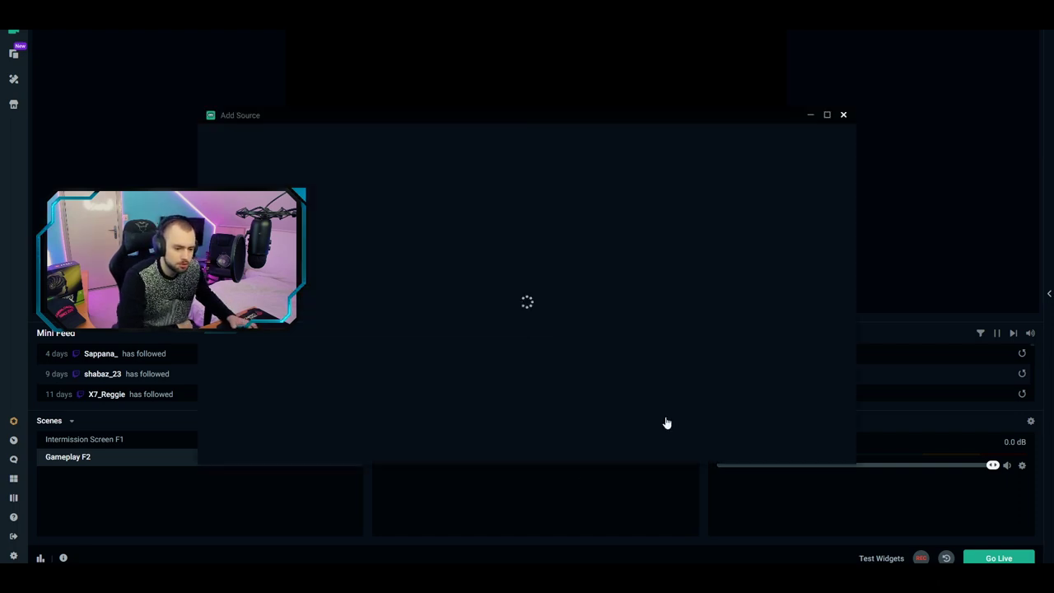
pyautogui.click(239, 378)
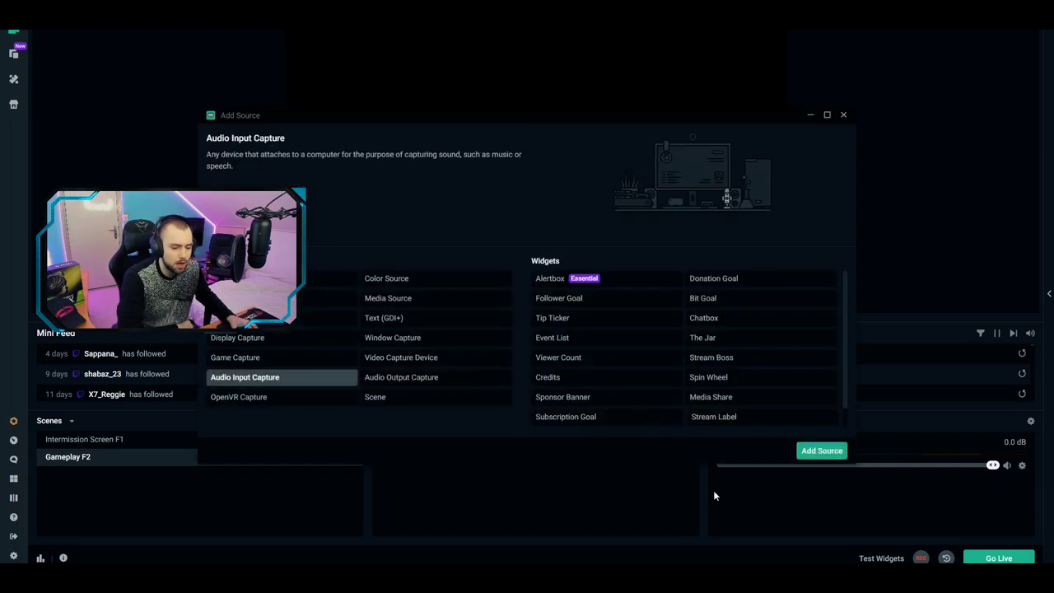
pyautogui.click(820, 451)
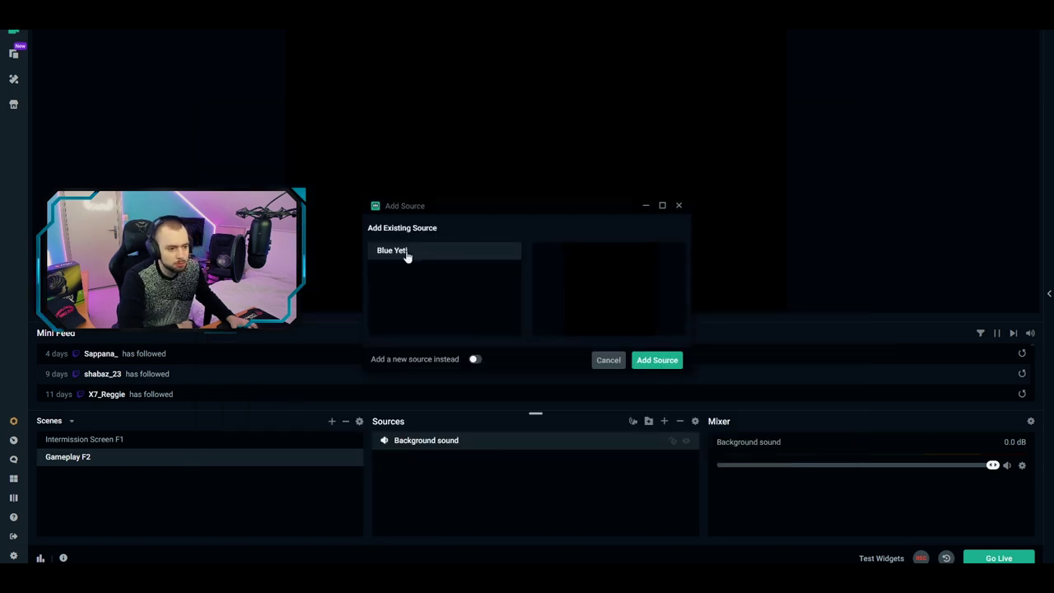
pyautogui.click(647, 362)
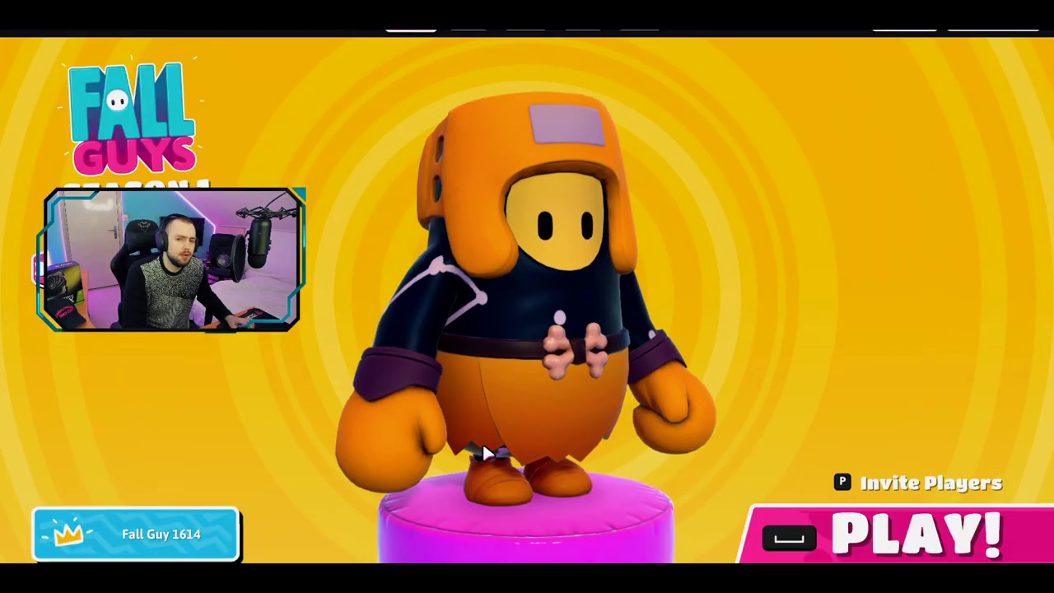
# Step: Switch from the game back to Streamlabs OBS and add a new Game Capture source named "Fall Guys"
pyautogui.hotkey('alt', 'Tab')
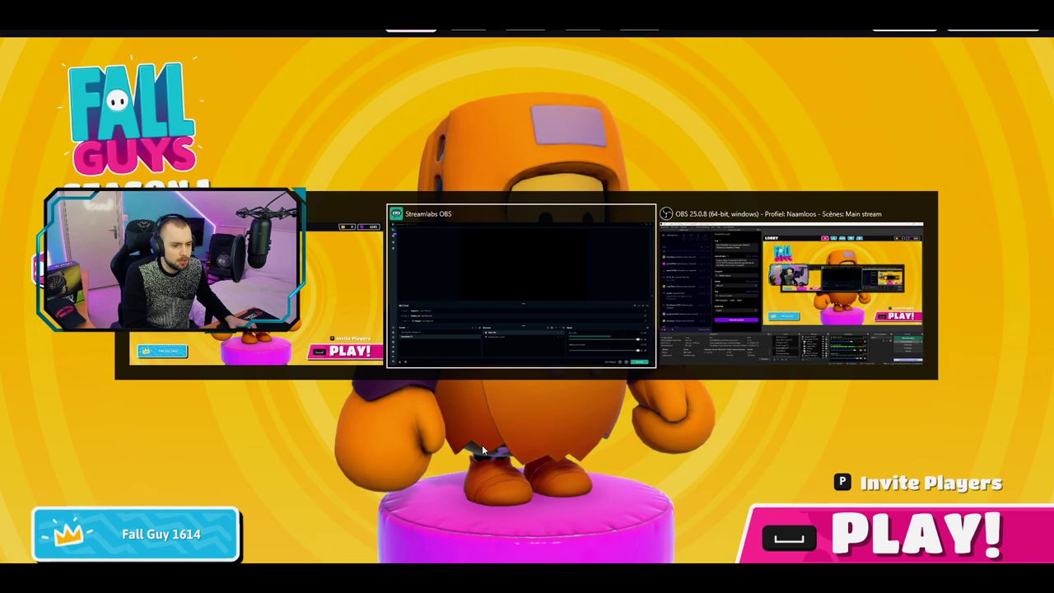
pyautogui.click(464, 321)
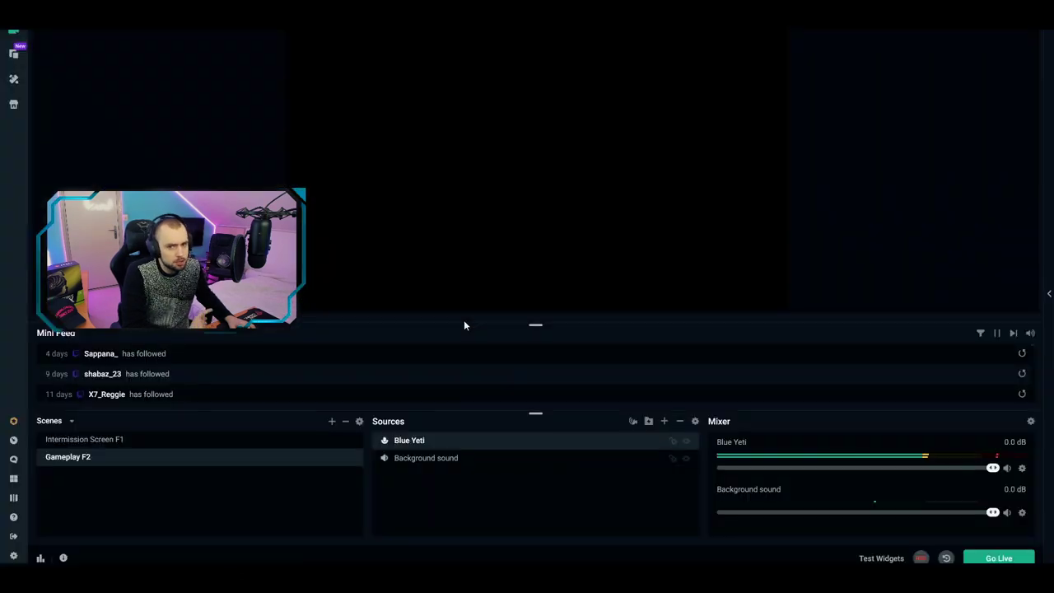
pyautogui.click(665, 422)
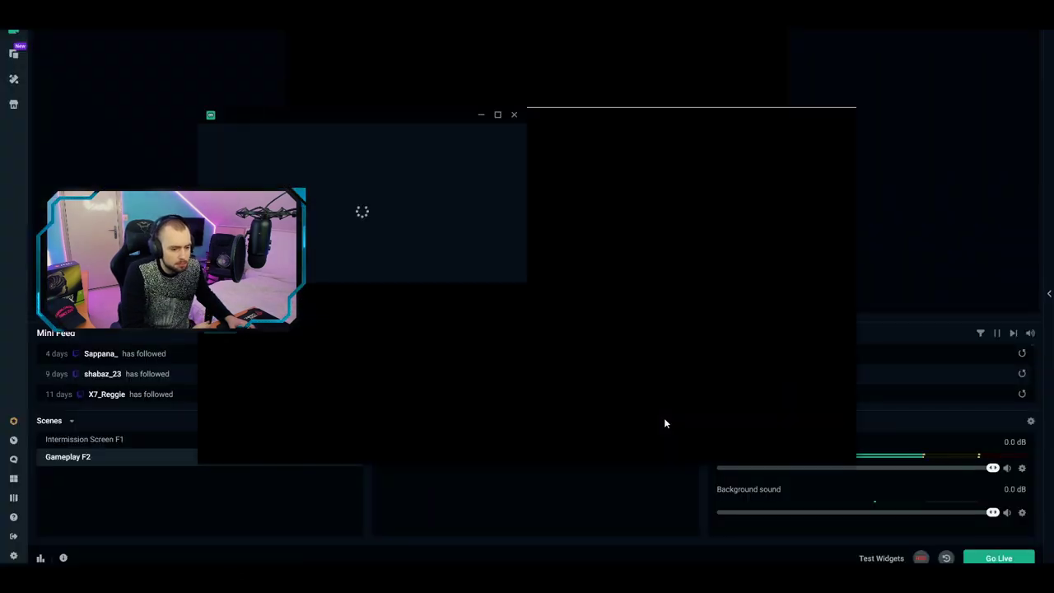
pyautogui.click(327, 360)
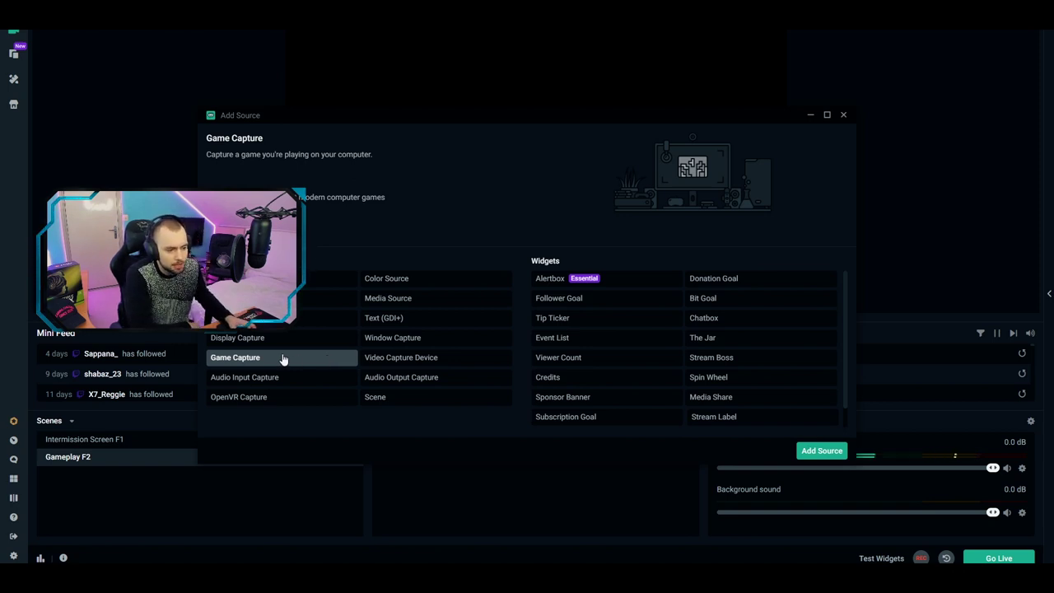
pyautogui.click(821, 451)
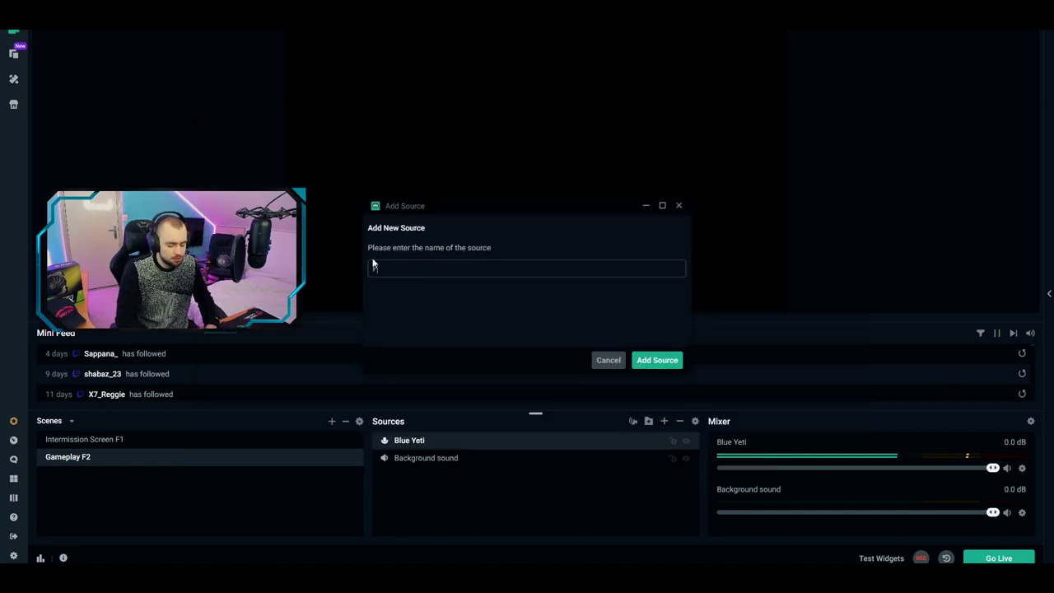
pyautogui.click(644, 362)
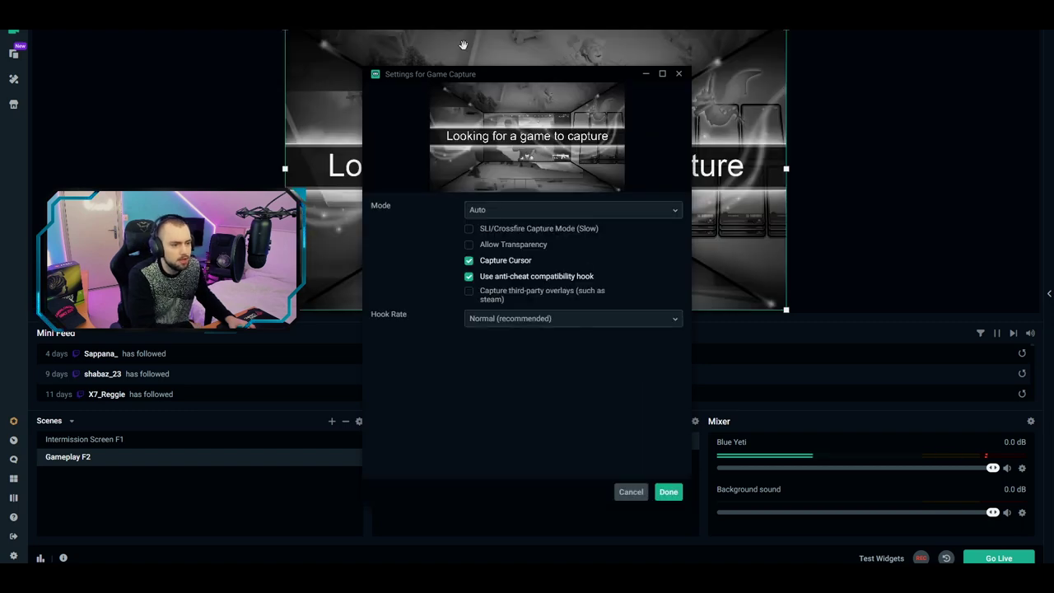
# Step: Set the game capture mode to Capture specific window and choose the [FallGuys_client.exe]: FallGuys_client window
pyautogui.moveTo(485, 76); pyautogui.dragTo(522, 128)
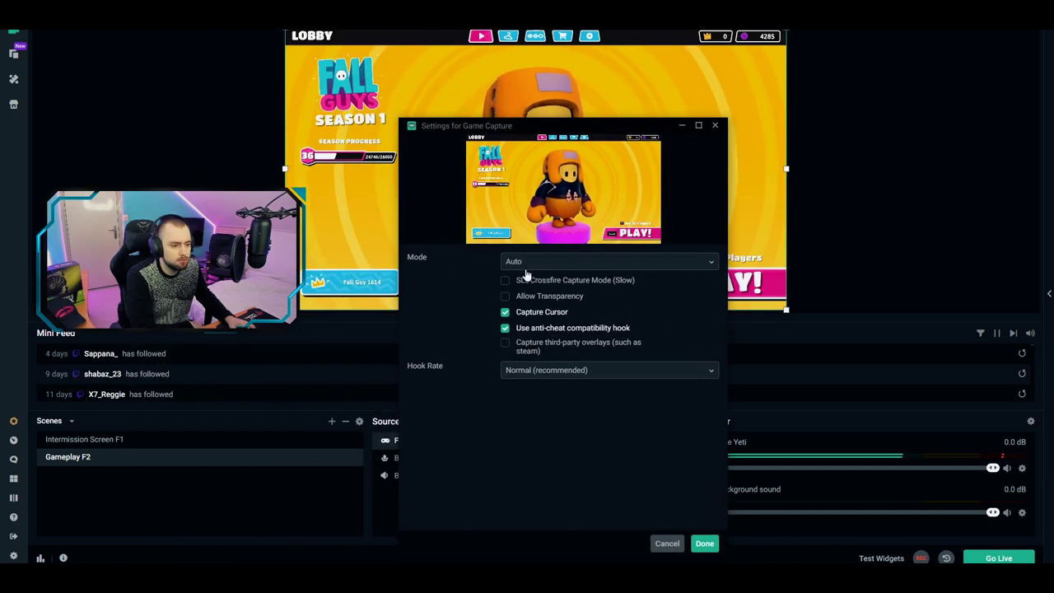
pyautogui.click(523, 263)
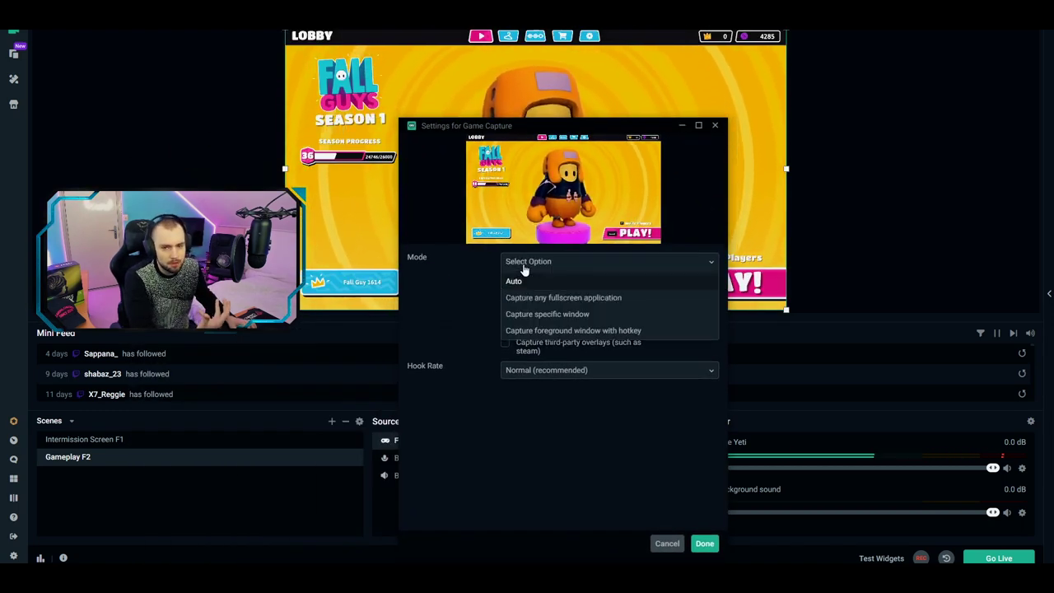
pyautogui.click(531, 314)
pyautogui.click(511, 283)
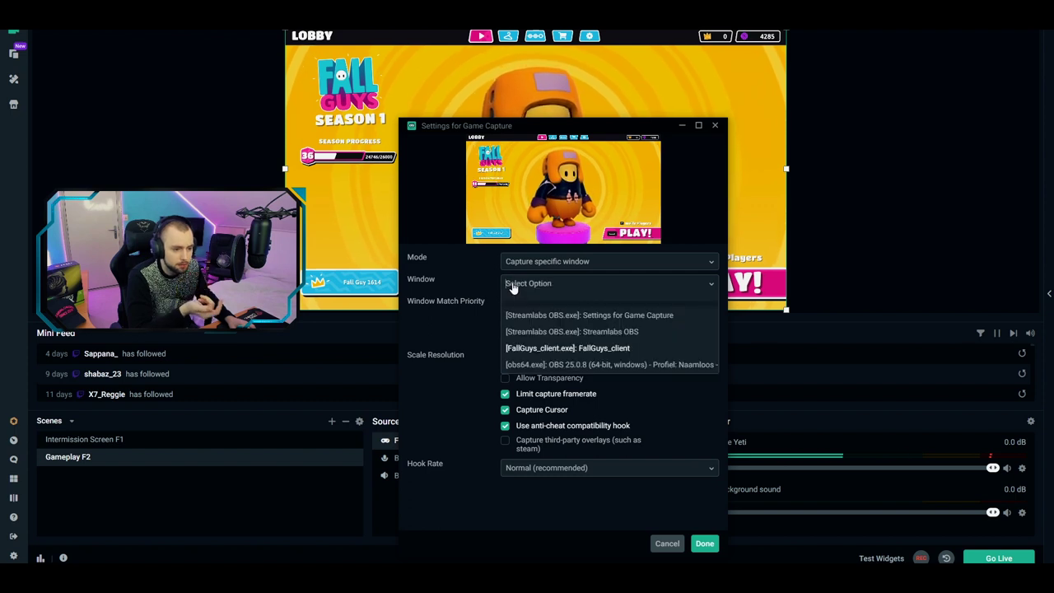
pyautogui.click(559, 347)
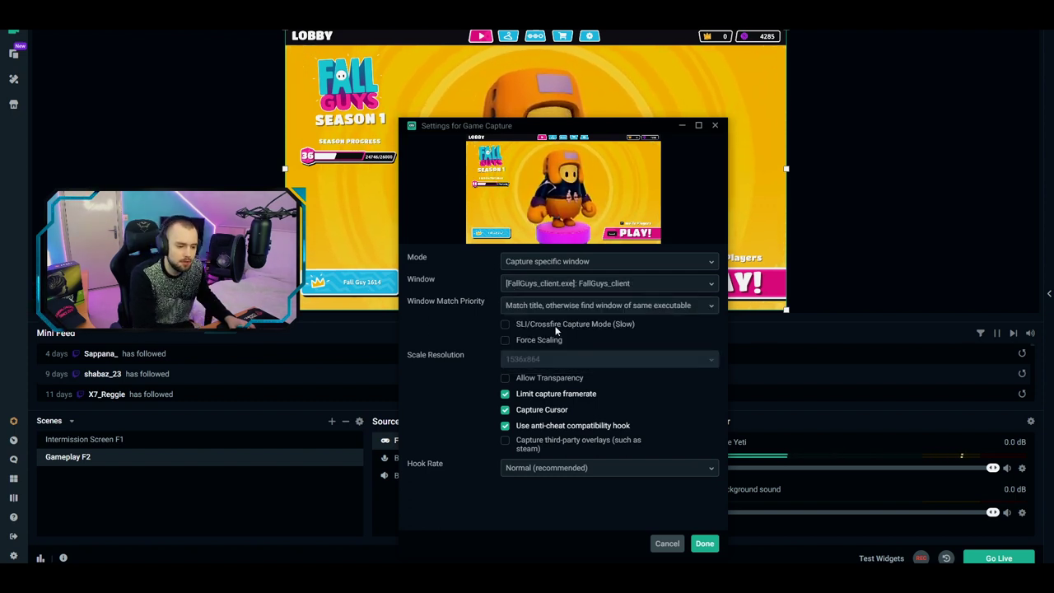
# Step: Set the game capture's hook rate to Fast, accept the settings and deselect the source
pyautogui.click(519, 468)
pyautogui.click(512, 519)
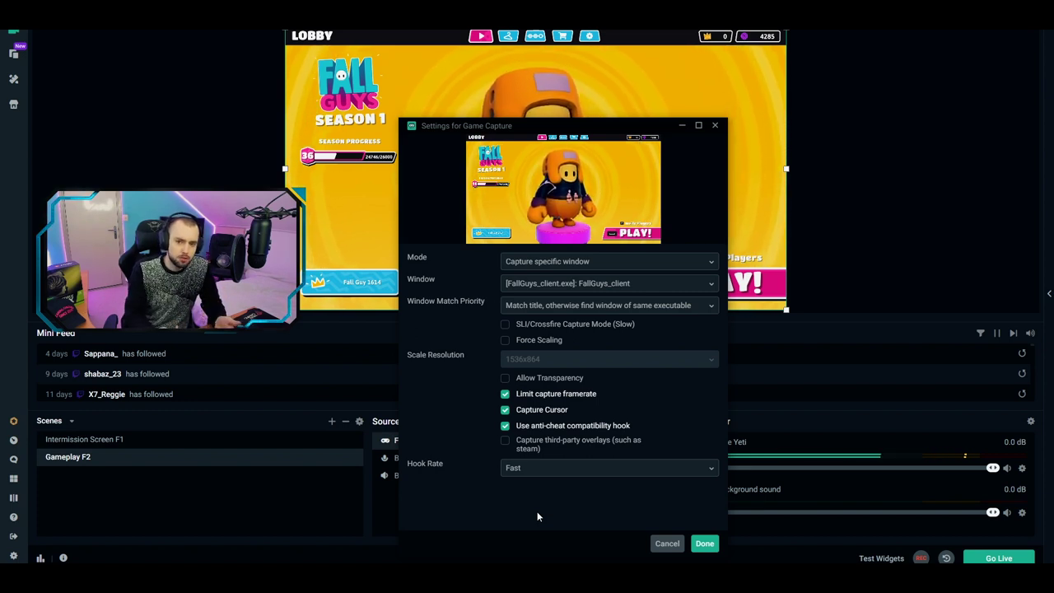
pyautogui.click(704, 544)
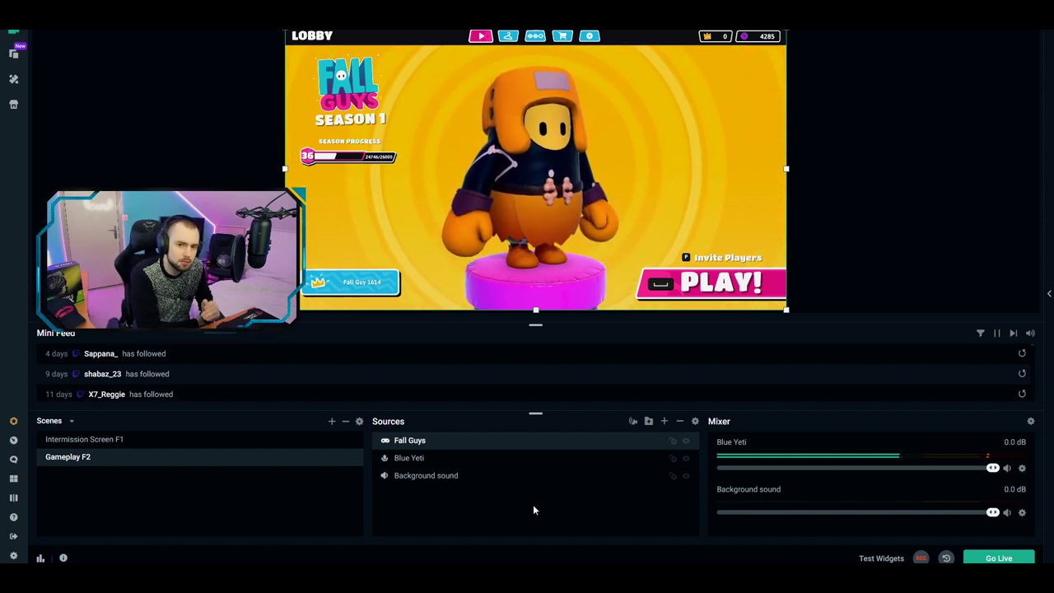
pyautogui.click(532, 504)
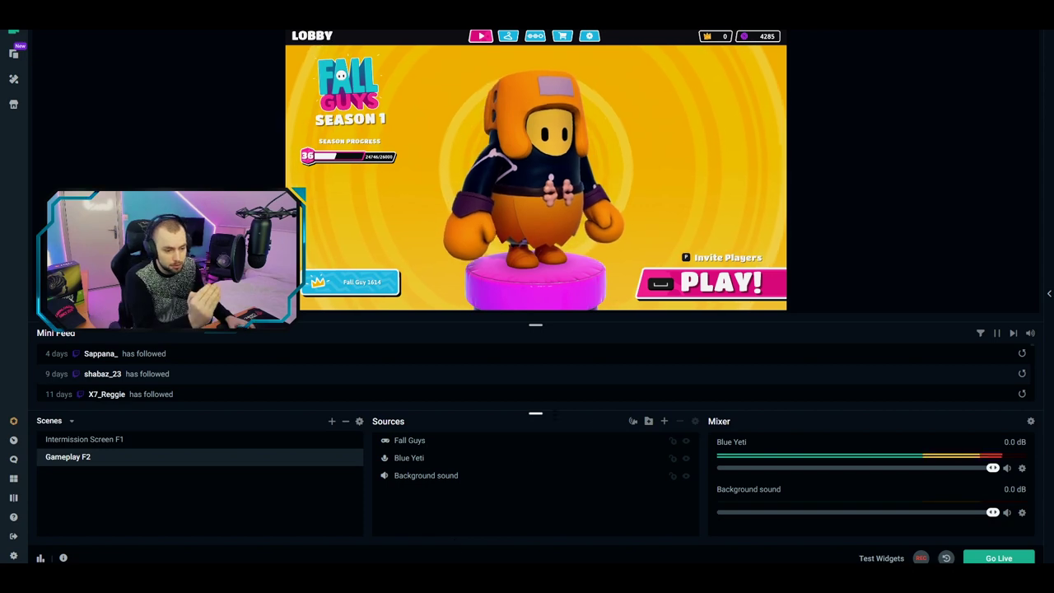
# Step: Add the existing Logitech brio webcam to the Gameplay F2 scene as a Video Capture Device source
pyautogui.click(663, 421)
pyautogui.click(401, 357)
pyautogui.click(820, 450)
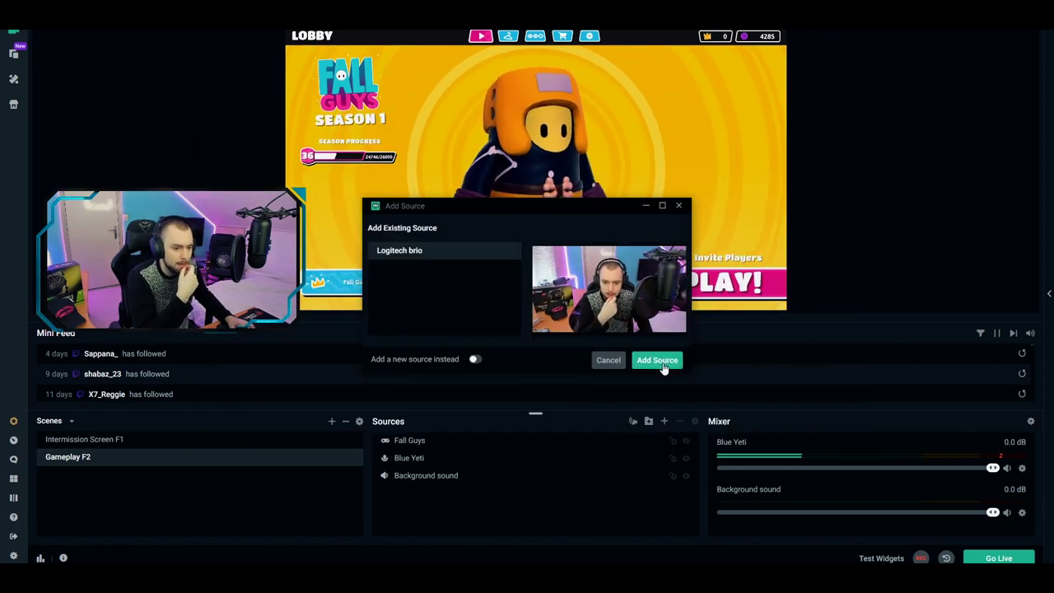
pyautogui.click(656, 360)
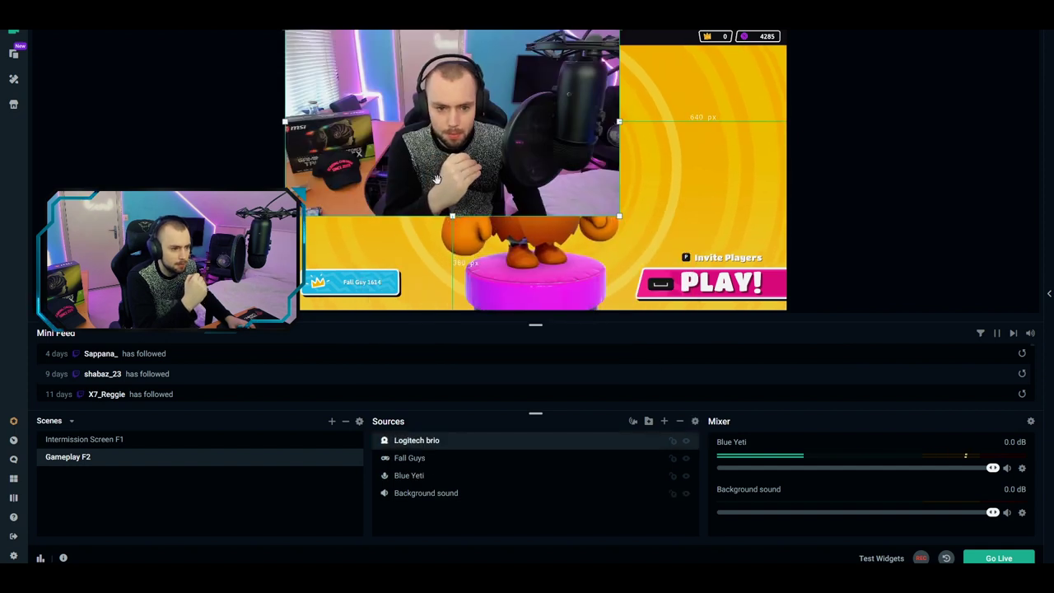
# Step: Shrink the webcam to about a quarter of the canvas width and place it at the canvas's left side, below the season progress bar
pyautogui.moveTo(473, 175); pyautogui.dragTo(478, 218)
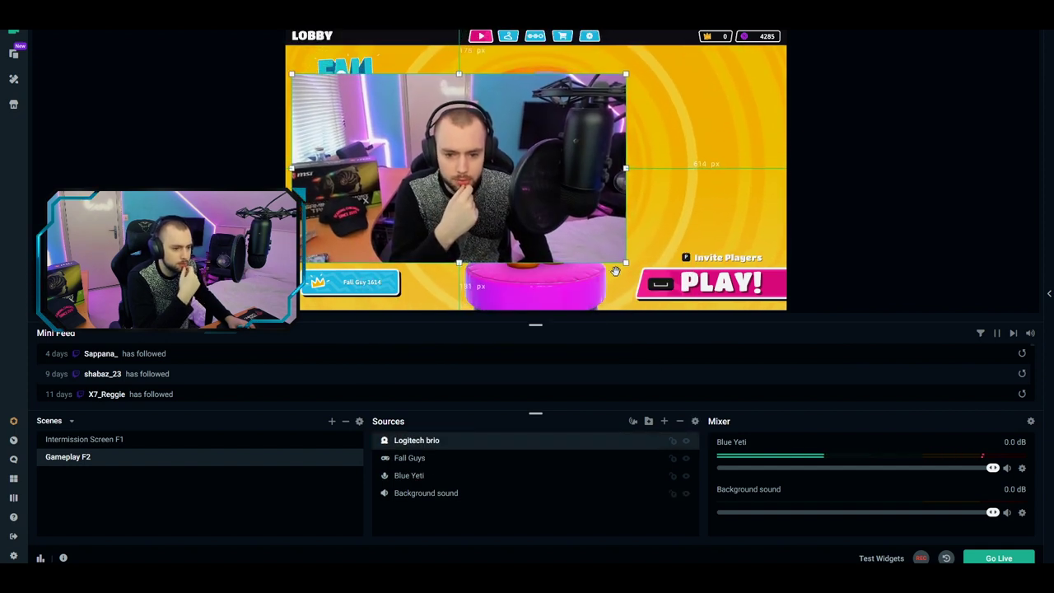
pyautogui.moveTo(624, 261); pyautogui.dragTo(428, 156)
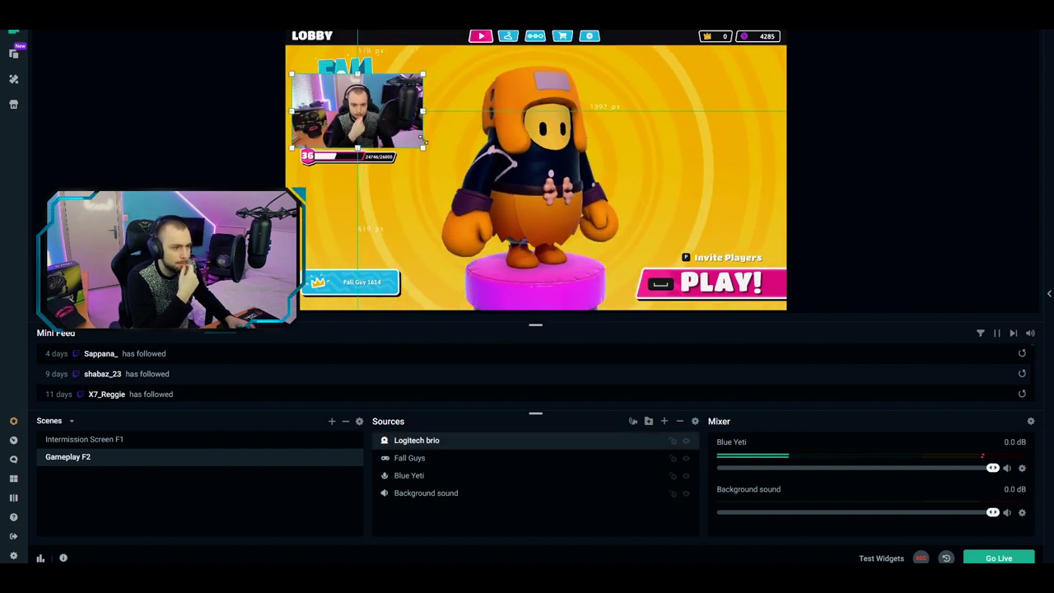
pyautogui.moveTo(357, 115); pyautogui.dragTo(356, 220)
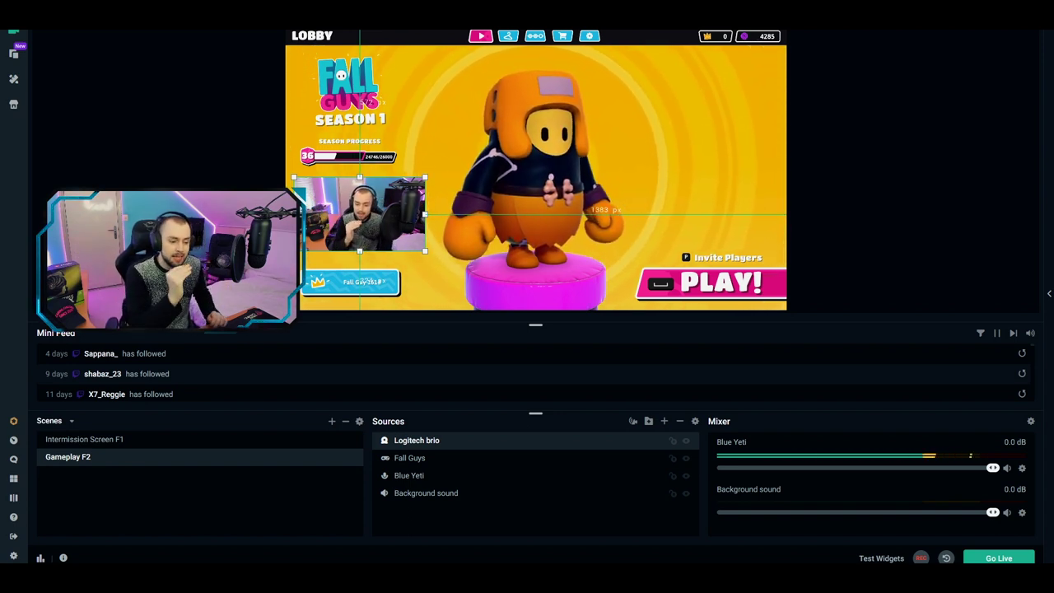
# Step: Add an Image Mask/Blend filter to the Logitech brio source
pyautogui.rightClick(414, 442)
pyautogui.click(436, 311)
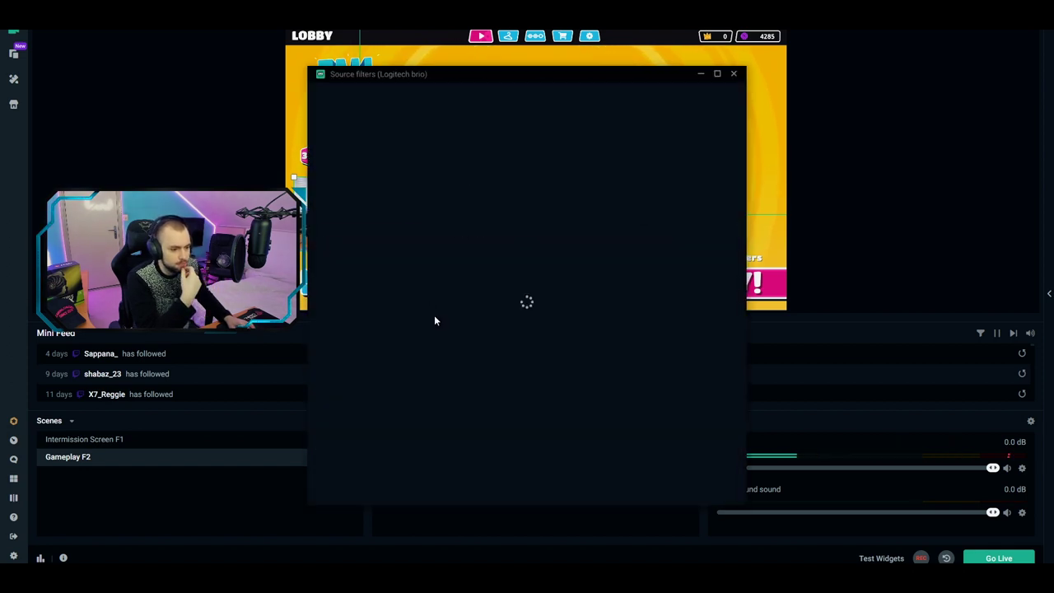
pyautogui.click(320, 244)
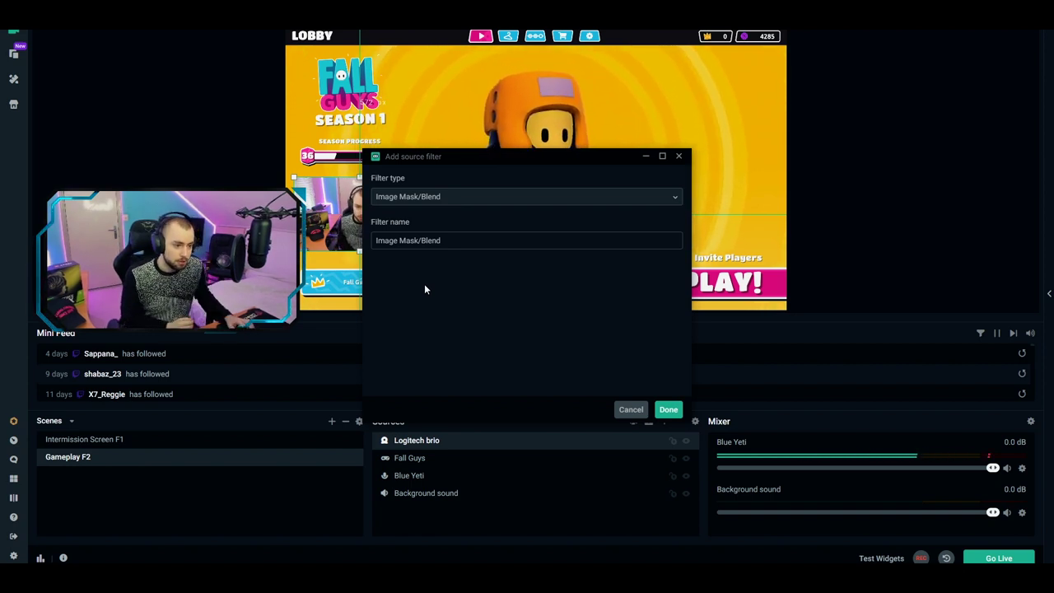
pyautogui.click(667, 409)
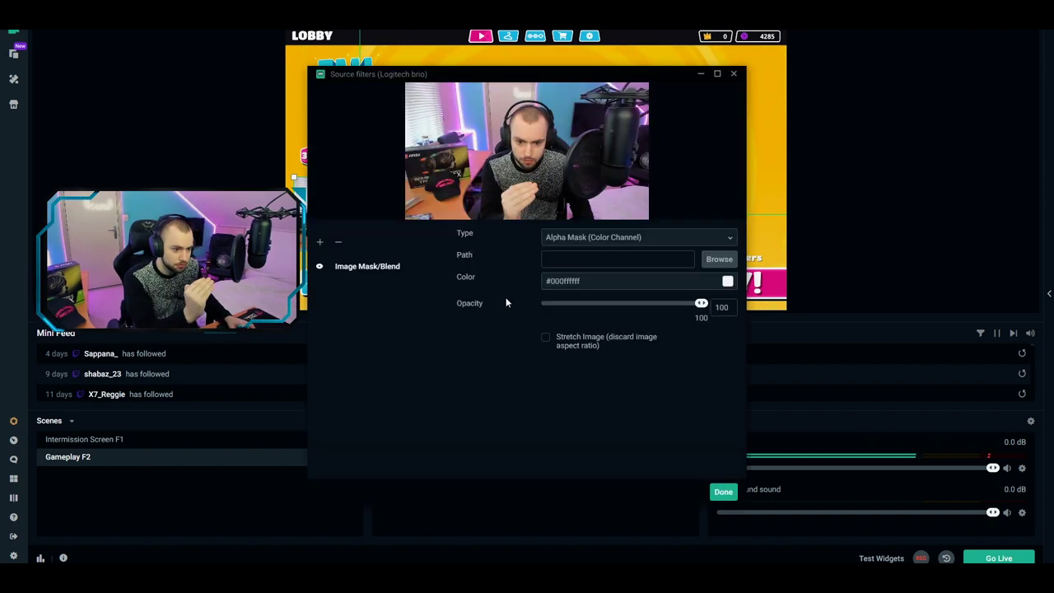
# Step: Load the mask image from F:\Twitch\Streampack Nieuw into the webcam's filter and set its type to Alpha Mask (Alpha Channel)
pyautogui.click(717, 260)
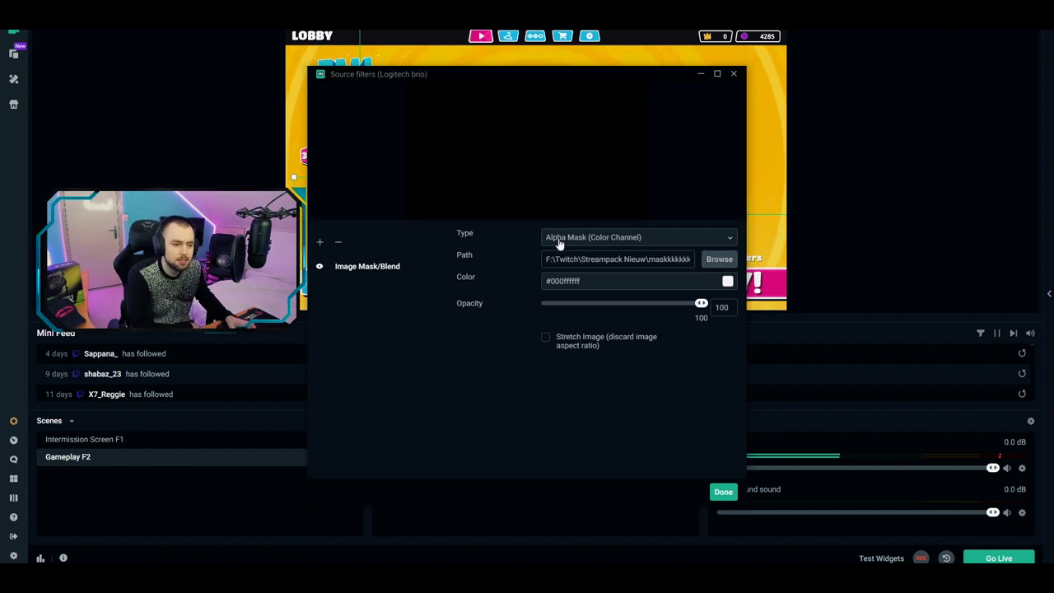
pyautogui.click(558, 241)
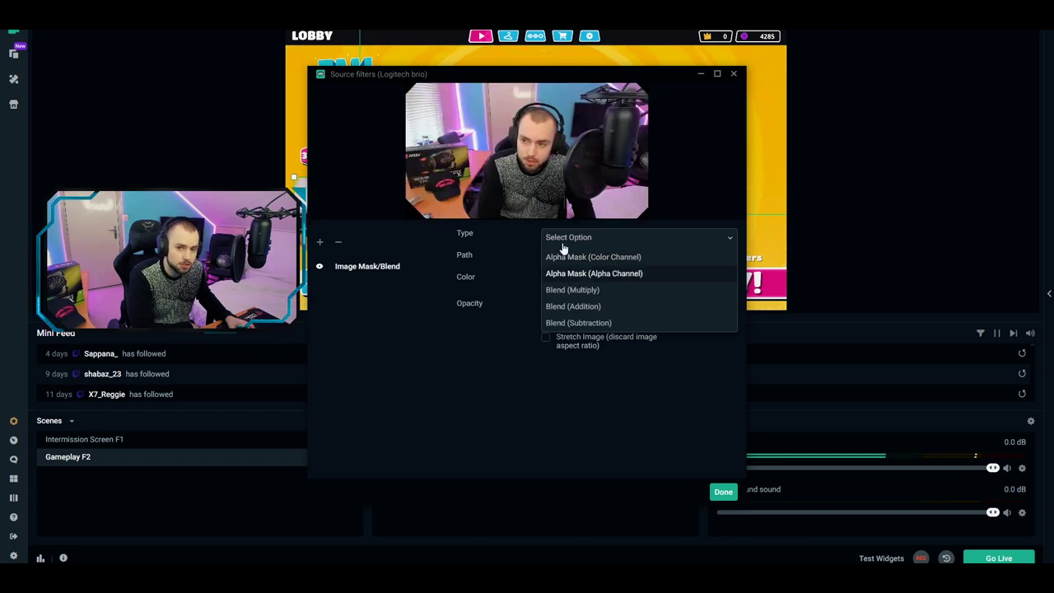
pyautogui.click(576, 273)
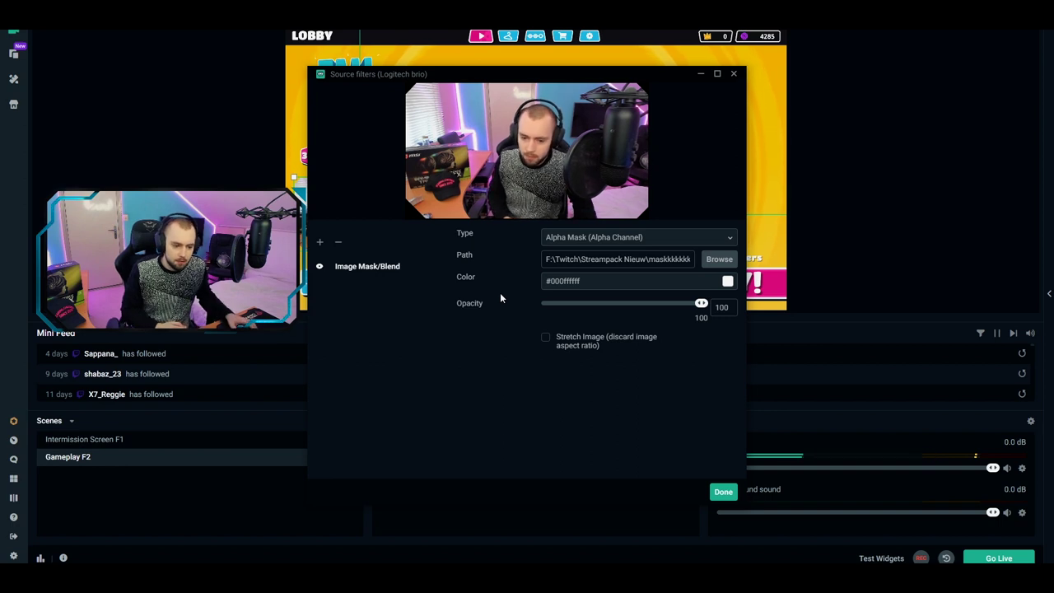
pyautogui.click(724, 493)
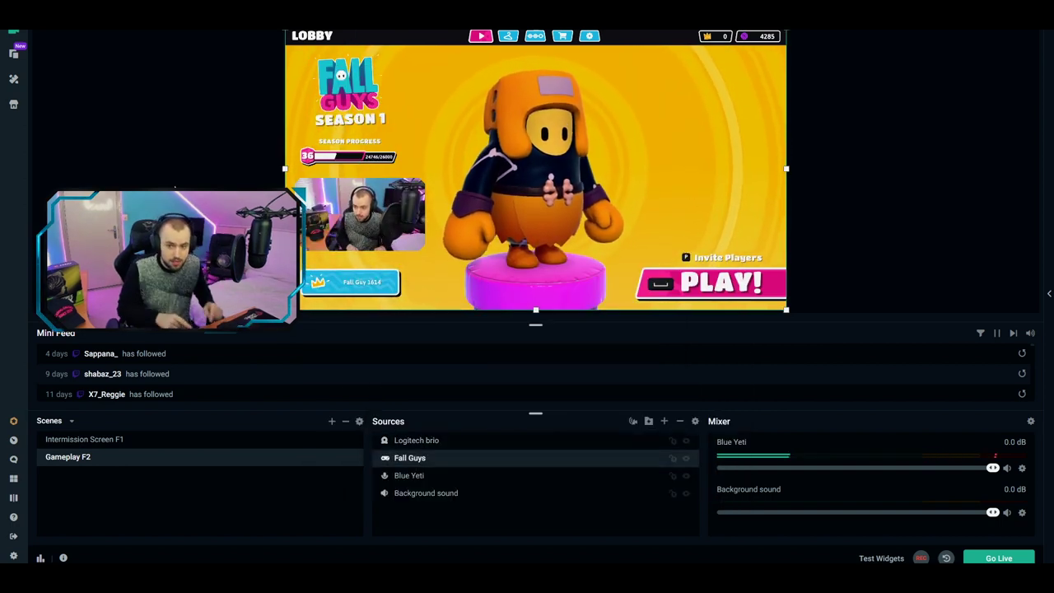
pyautogui.click(205, 177)
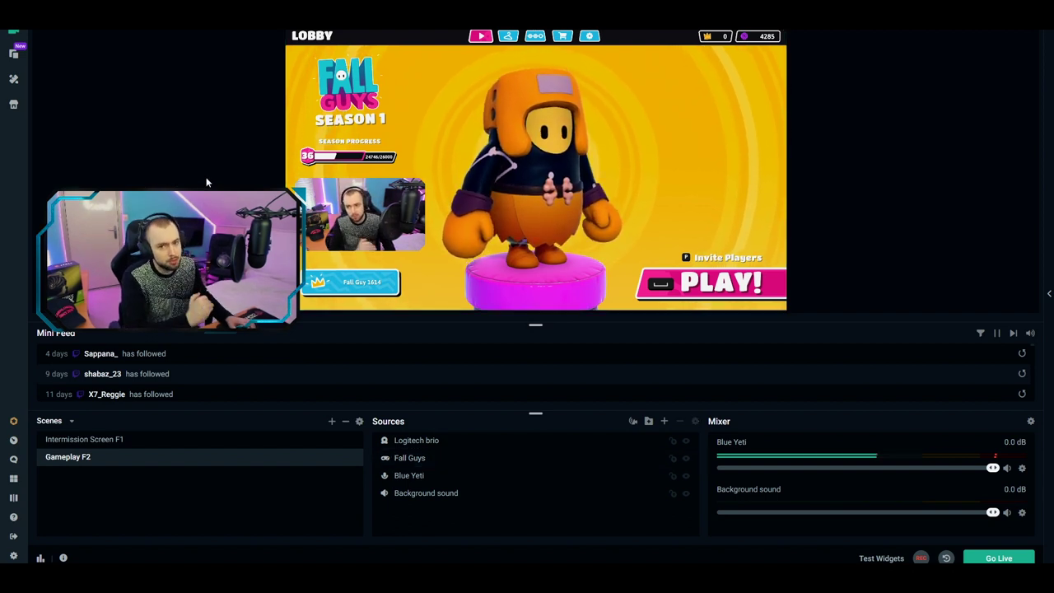
# Step: Add a new Media Source named Webcam Overlay to the Gameplay F2 scene, using the looping webcam video from F:\Twitch\Streampack Nieuw\Overlay
pyautogui.click(663, 421)
pyautogui.click(387, 297)
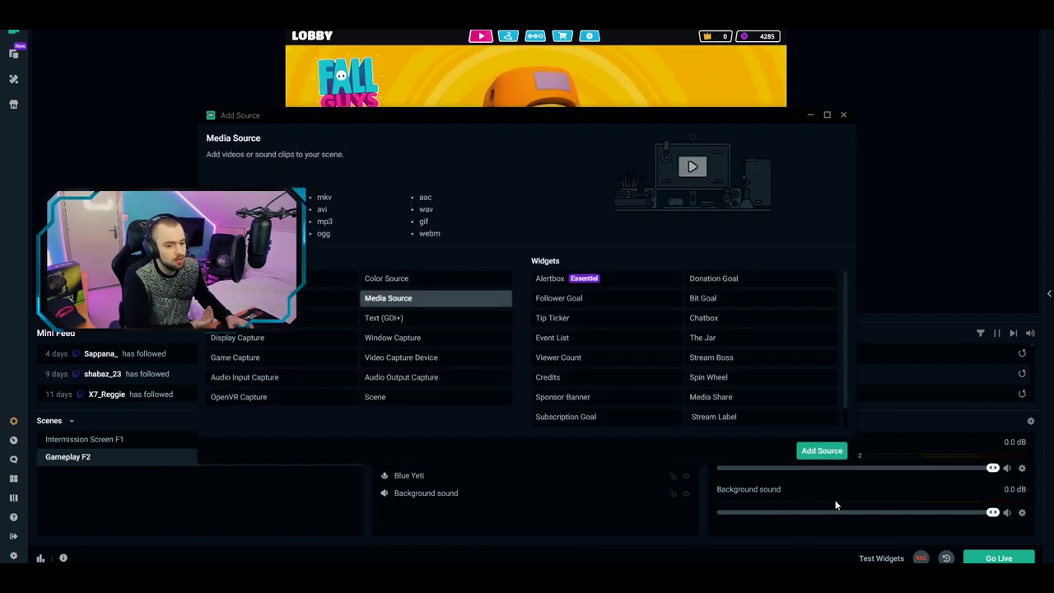
pyautogui.click(813, 453)
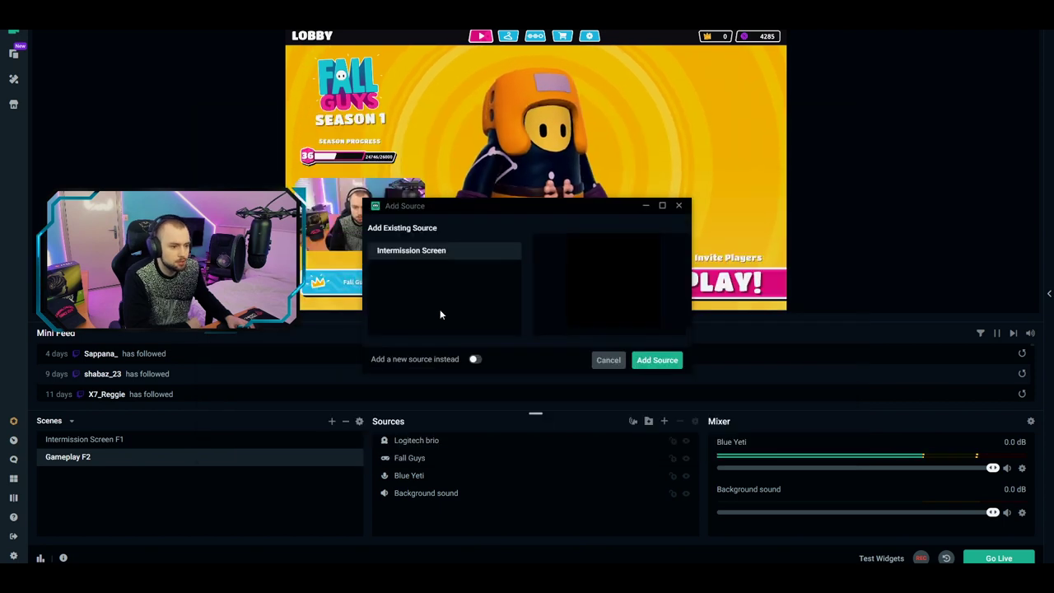
pyautogui.click(474, 361)
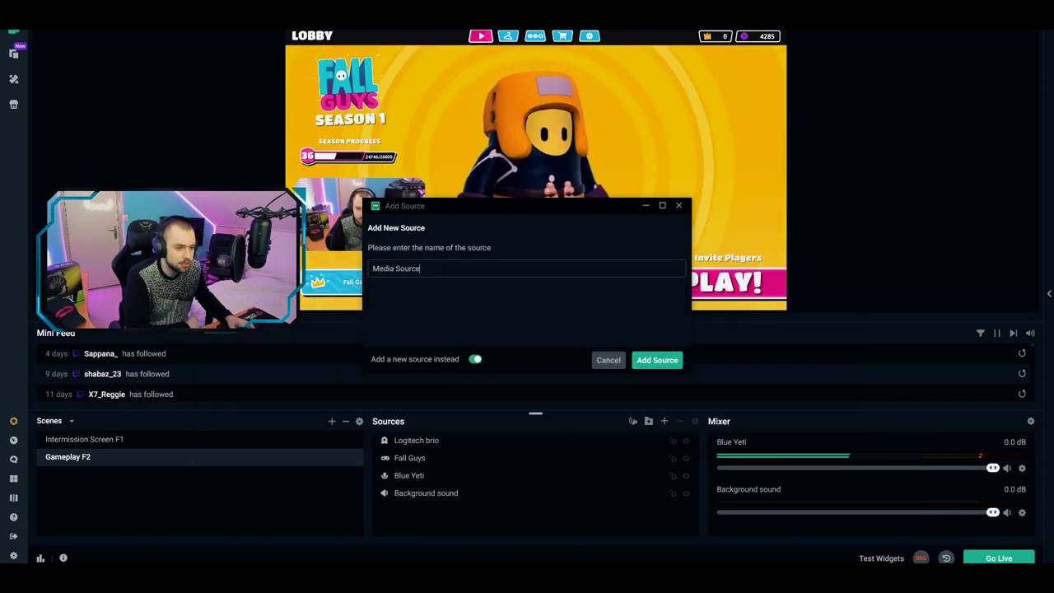
pyautogui.moveTo(424, 268); pyautogui.dragTo(348, 267)
pyautogui.write('Webc')
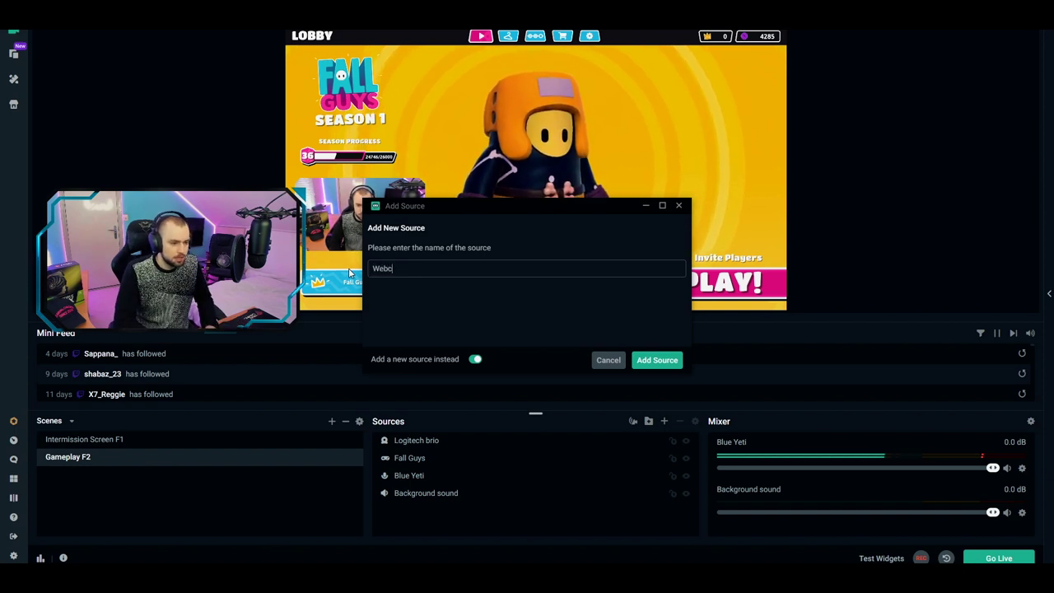
pyautogui.write('am Overlay')
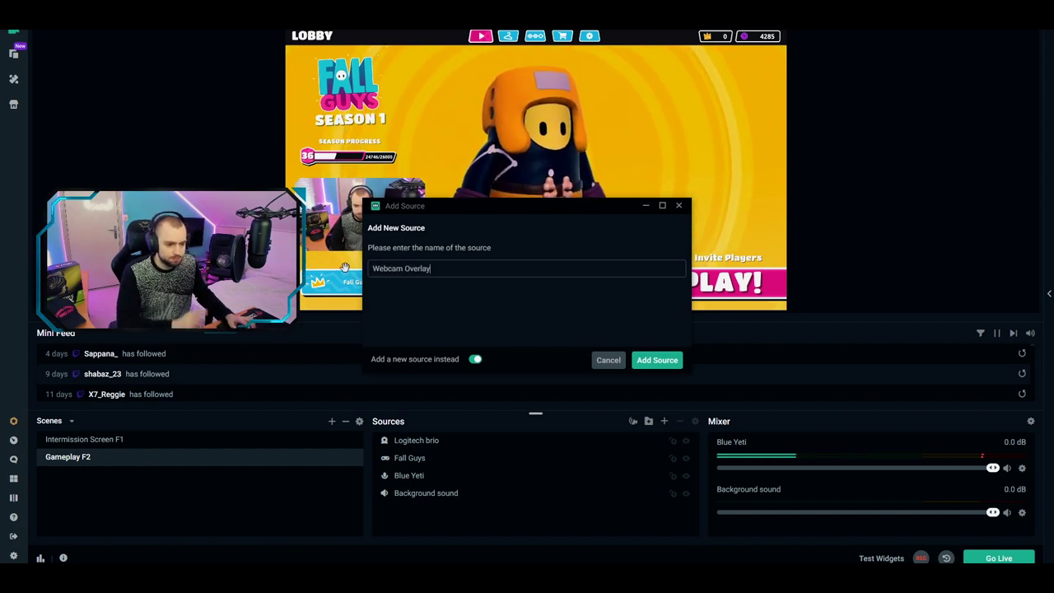
pyautogui.click(639, 360)
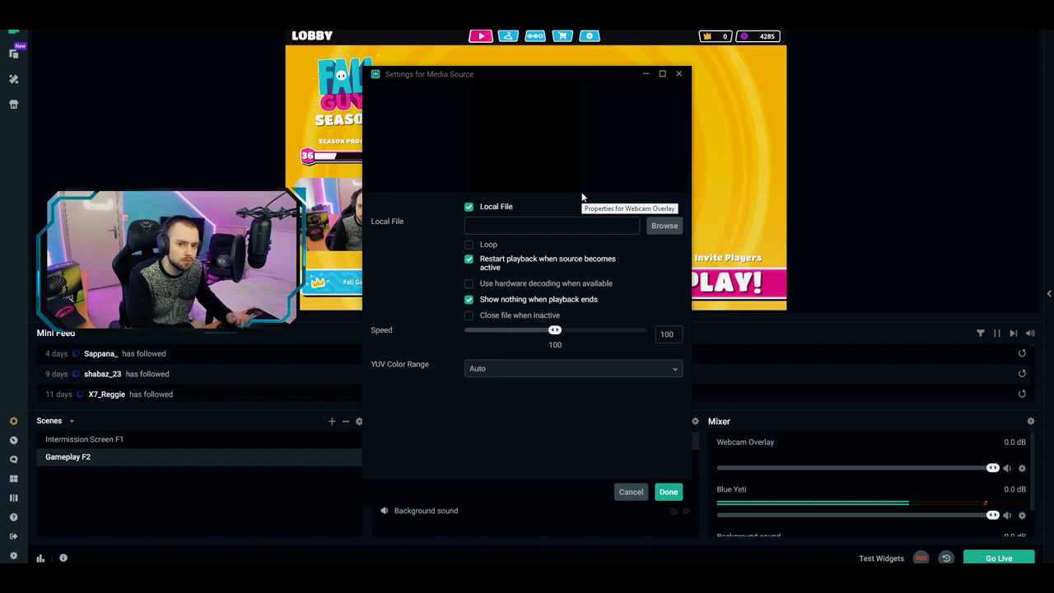
pyautogui.click(664, 225)
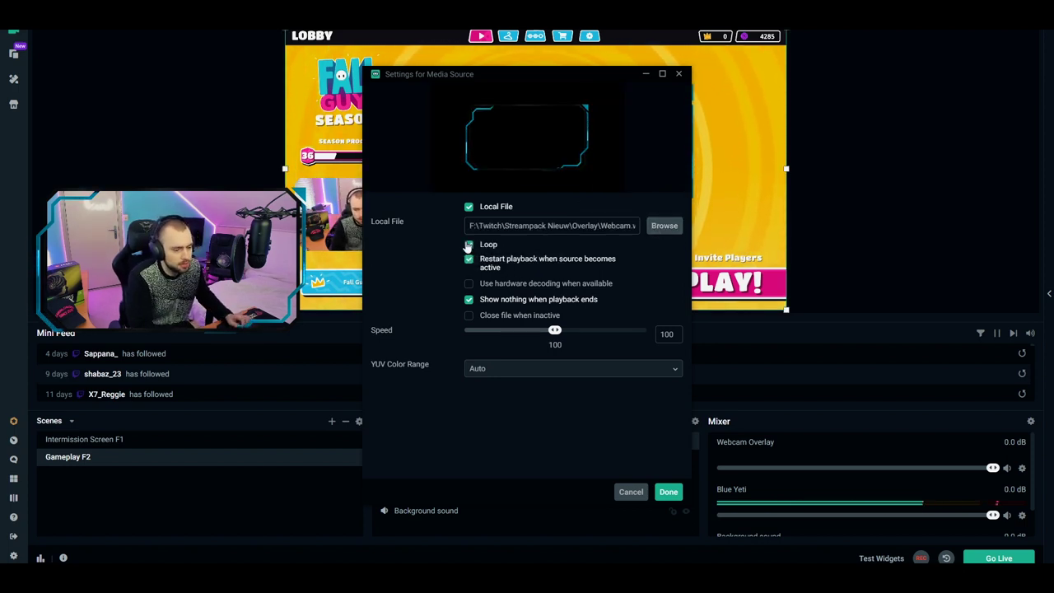
pyautogui.click(667, 492)
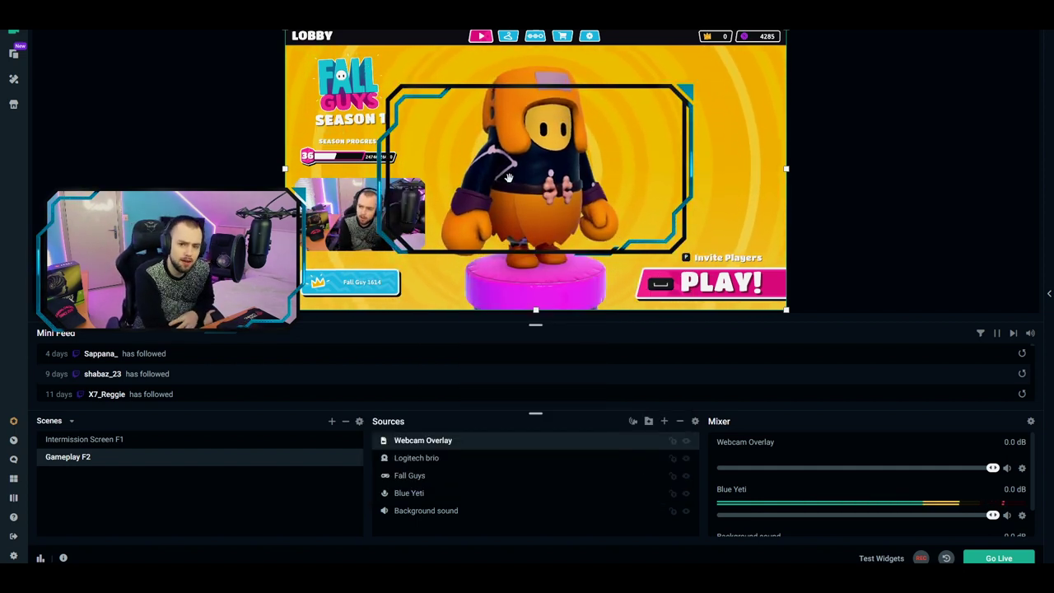
# Step: Fit the Logitech brio webcam inside the overlay frame and order it above Webcam Overlay in the source list
pyautogui.moveTo(360, 215); pyautogui.dragTo(403, 235)
pyautogui.moveTo(460, 198); pyautogui.dragTo(505, 167)
pyautogui.moveTo(417, 238); pyautogui.dragTo(337, 234)
pyautogui.moveTo(416, 458); pyautogui.dragTo(416, 436)
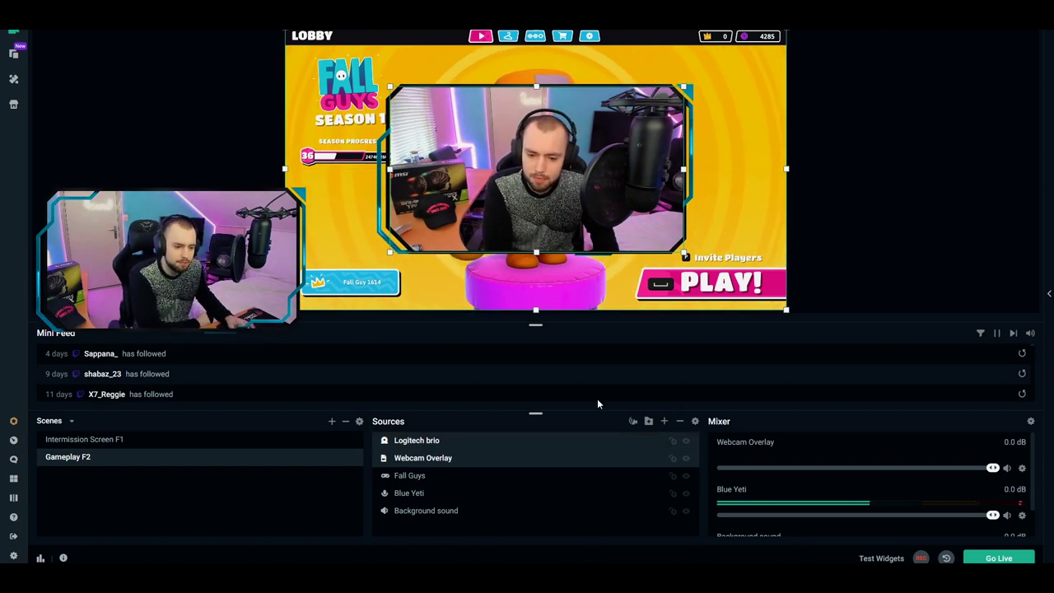
# Step: Group the Logitech brio and Webcam Overlay sources in a folder named Webcam and expand the folder
pyautogui.click(649, 421)
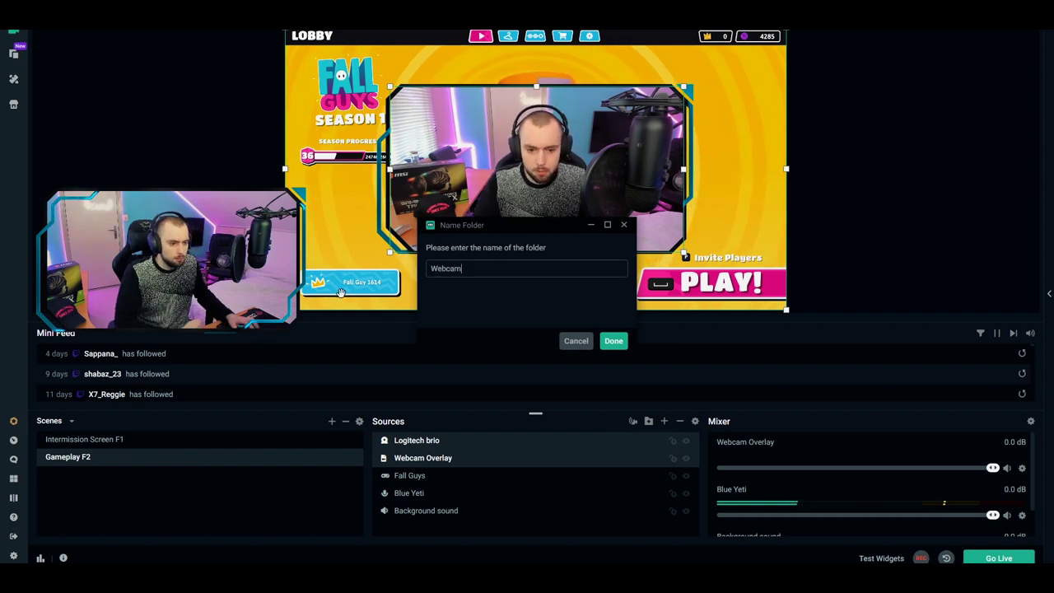
pyautogui.click(610, 346)
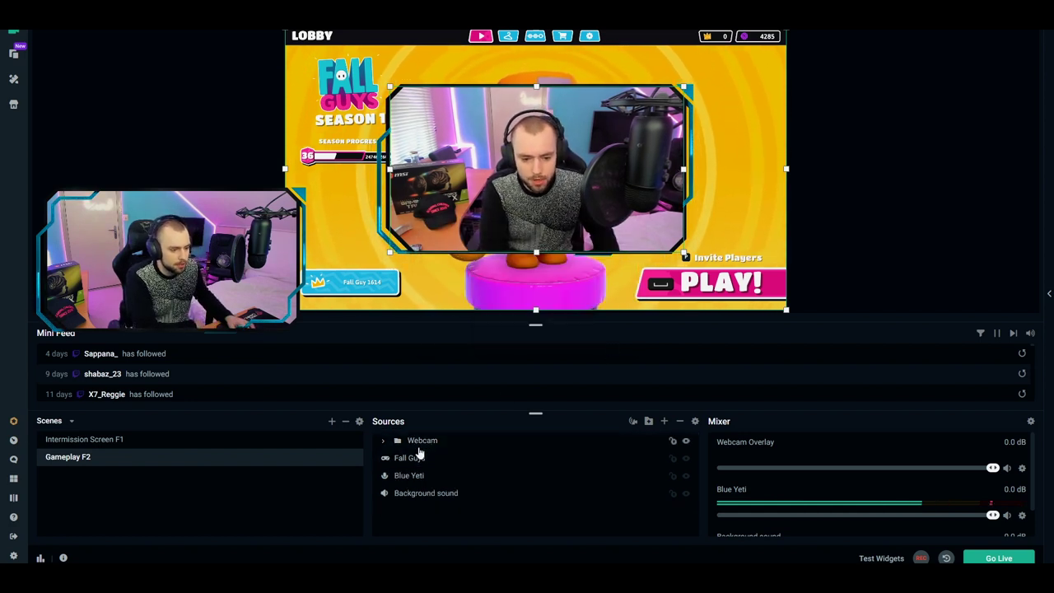
pyautogui.click(383, 440)
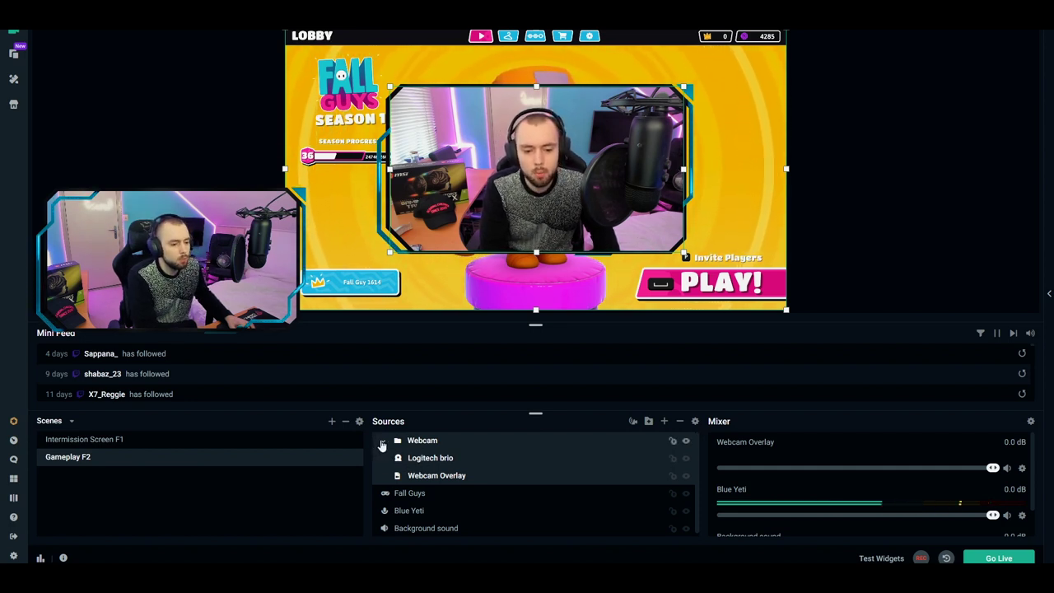
# Step: Shrink the webcam and its overlay together to just over a quarter of the canvas width, place them below the season progress bar, and collapse their folder
pyautogui.moveTo(451, 139); pyautogui.dragTo(479, 170)
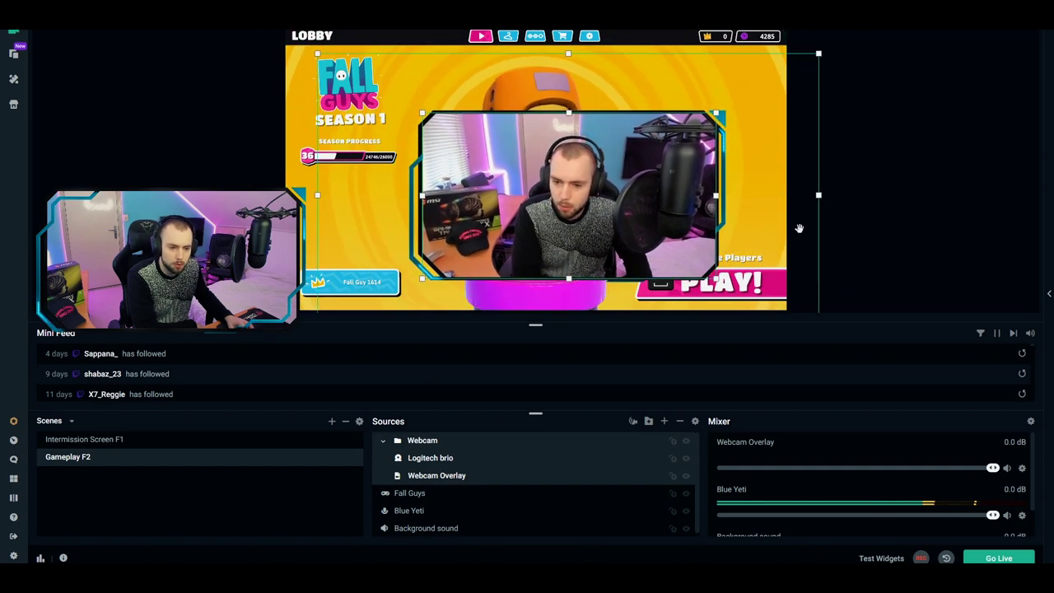
pyautogui.moveTo(818, 194); pyautogui.dragTo(650, 173)
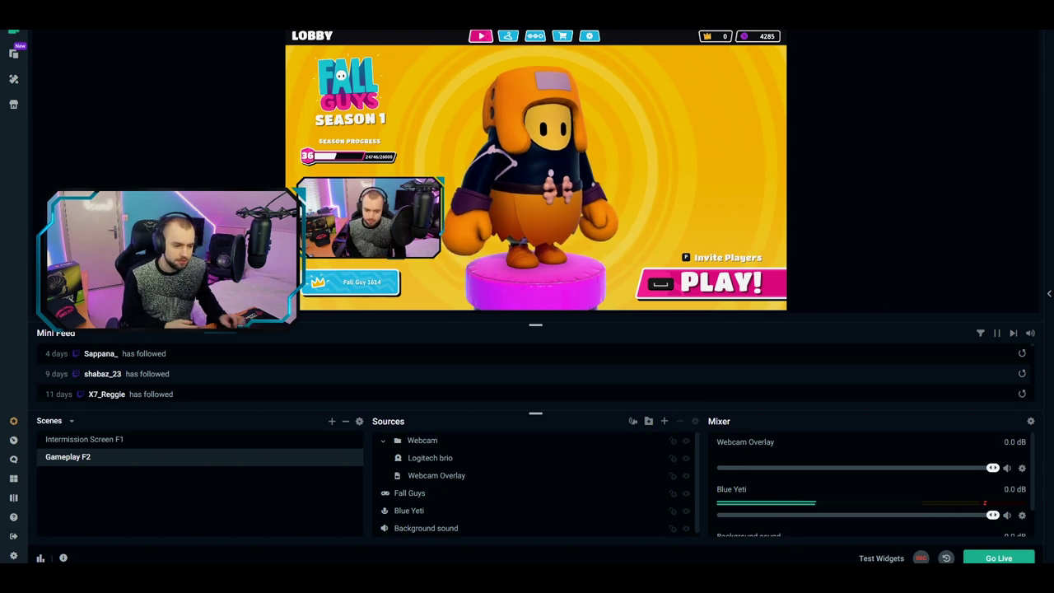
pyautogui.click(382, 439)
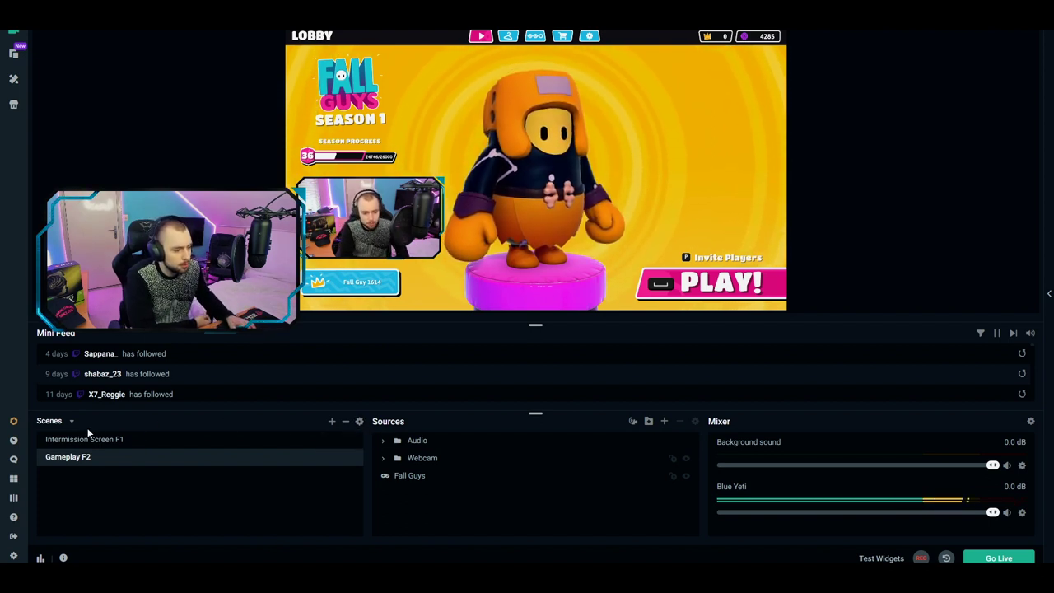
# Step: Set the Global Transition to Stinger with F:\Twitch\Streampack Nieuw\Transition.webm and test it by switching to Intermission Screen F1 and back
pyautogui.click(359, 423)
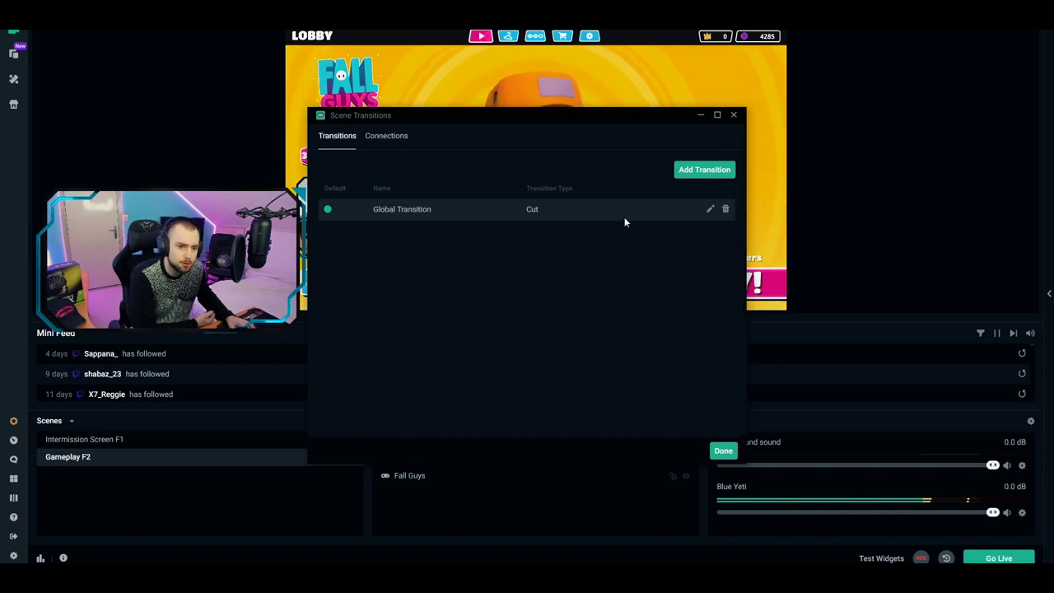
pyautogui.click(709, 211)
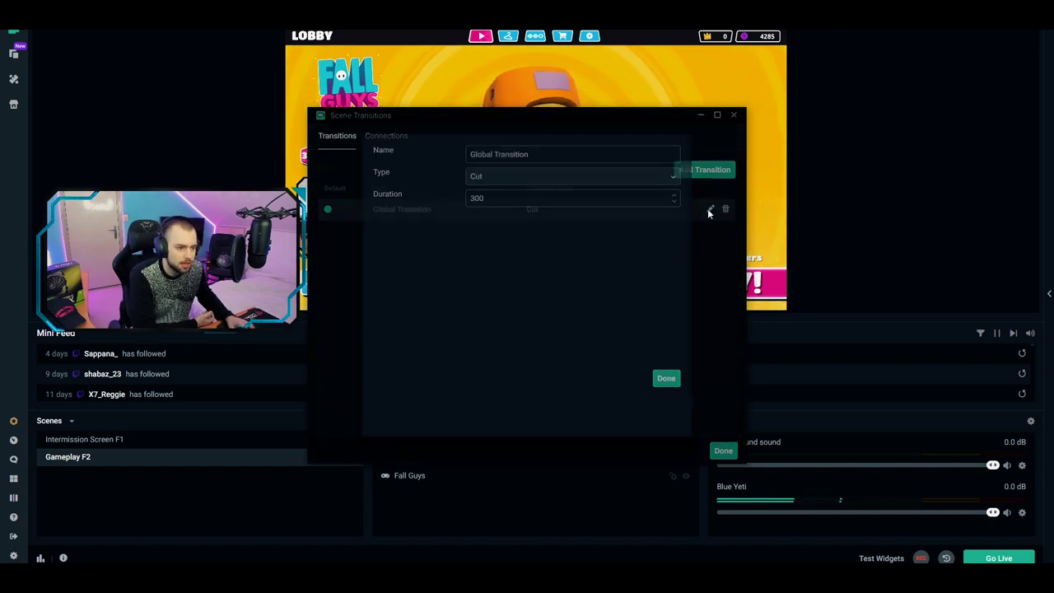
pyautogui.click(496, 180)
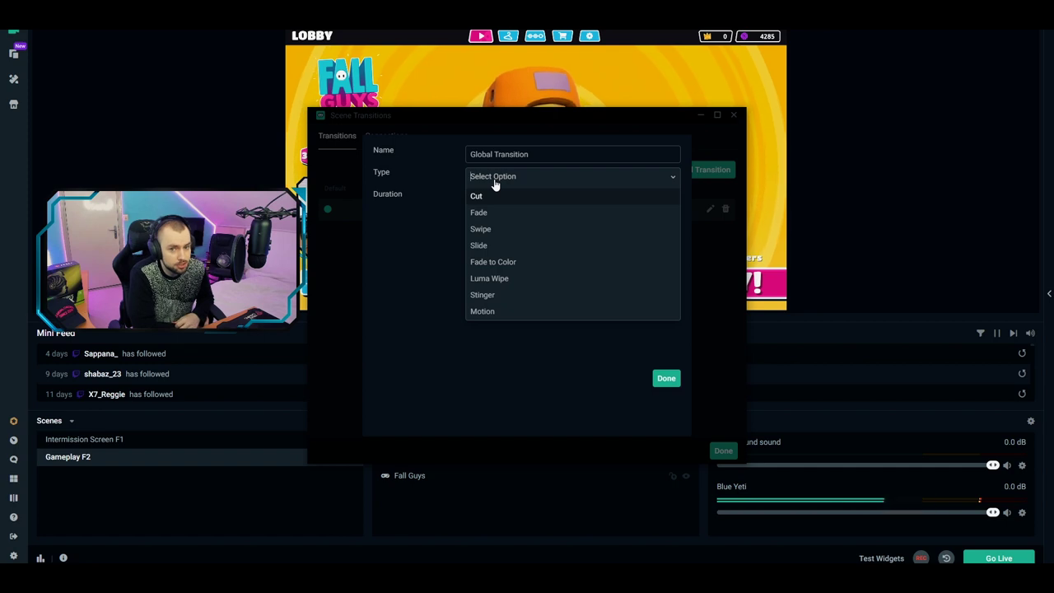
pyautogui.click(479, 295)
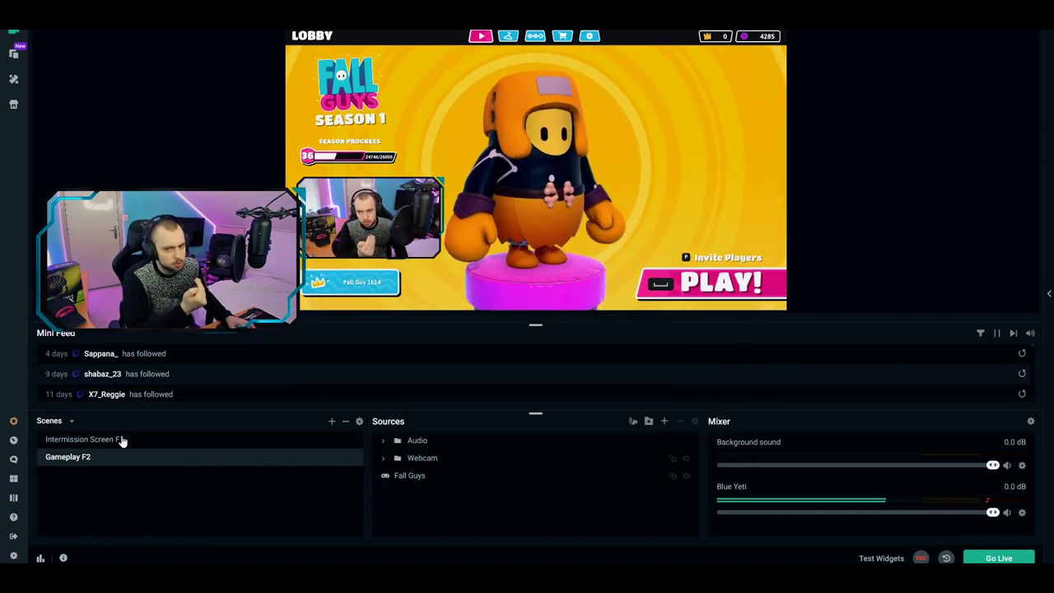
pyautogui.click(121, 439)
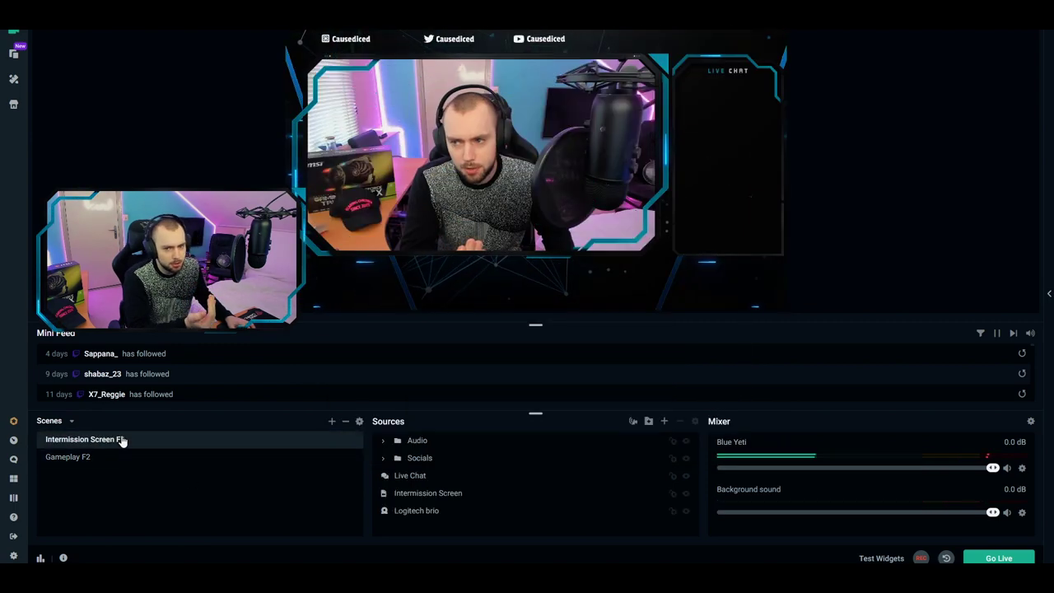
pyautogui.click(104, 459)
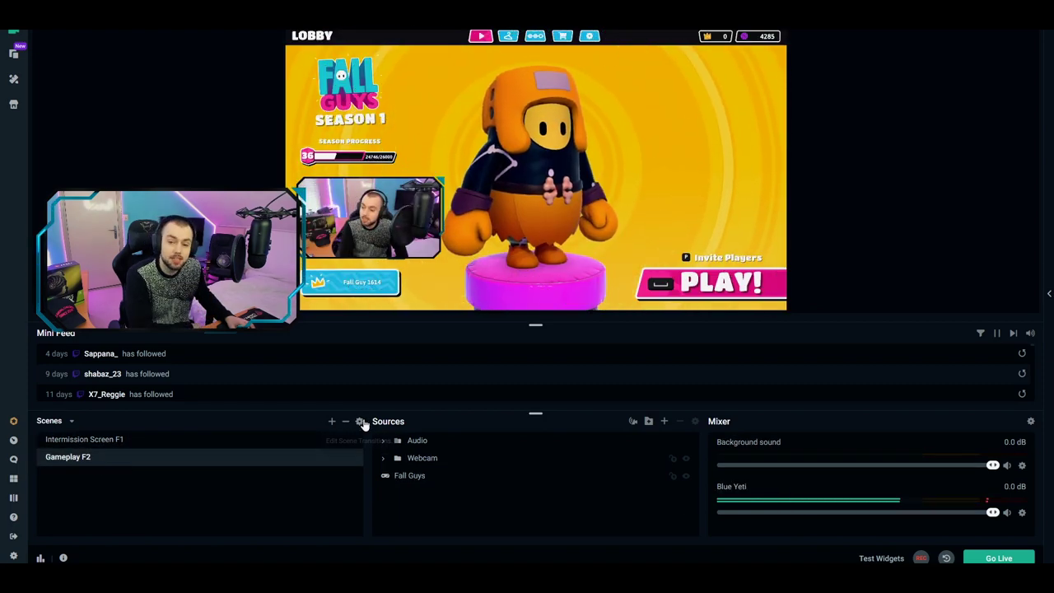
# Step: Set the Global Transition's transition point to 200 milliseconds and test it by switching to Intermission Screen F1
pyautogui.click(359, 421)
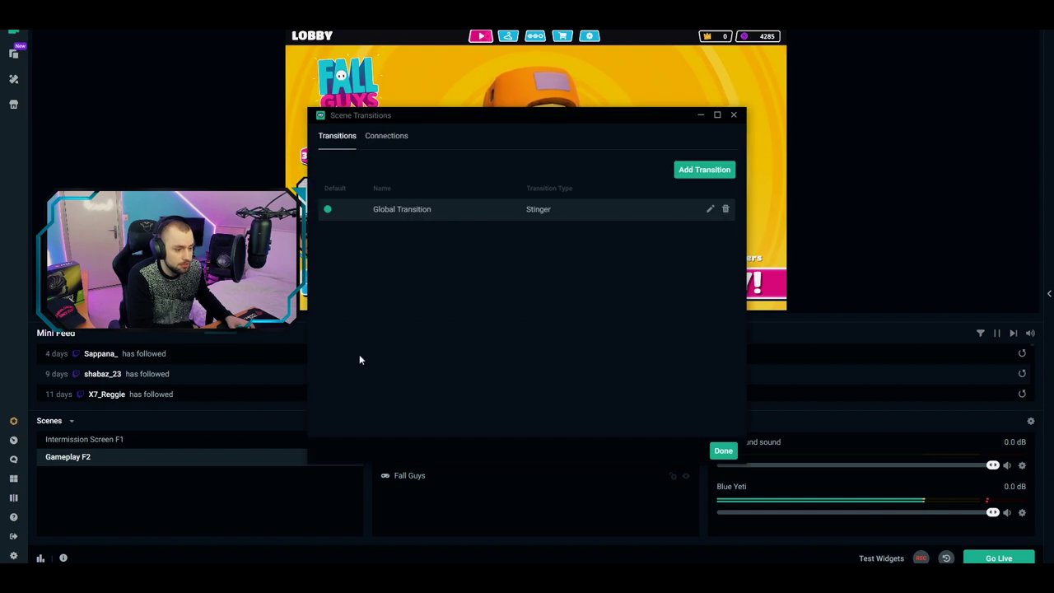
pyautogui.click(710, 210)
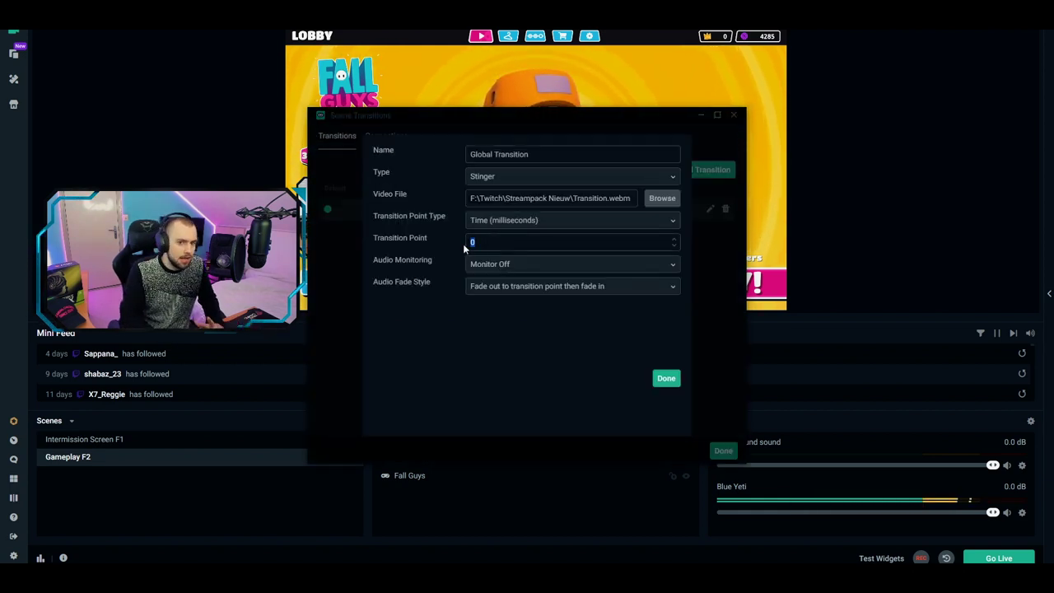
pyautogui.write('2')
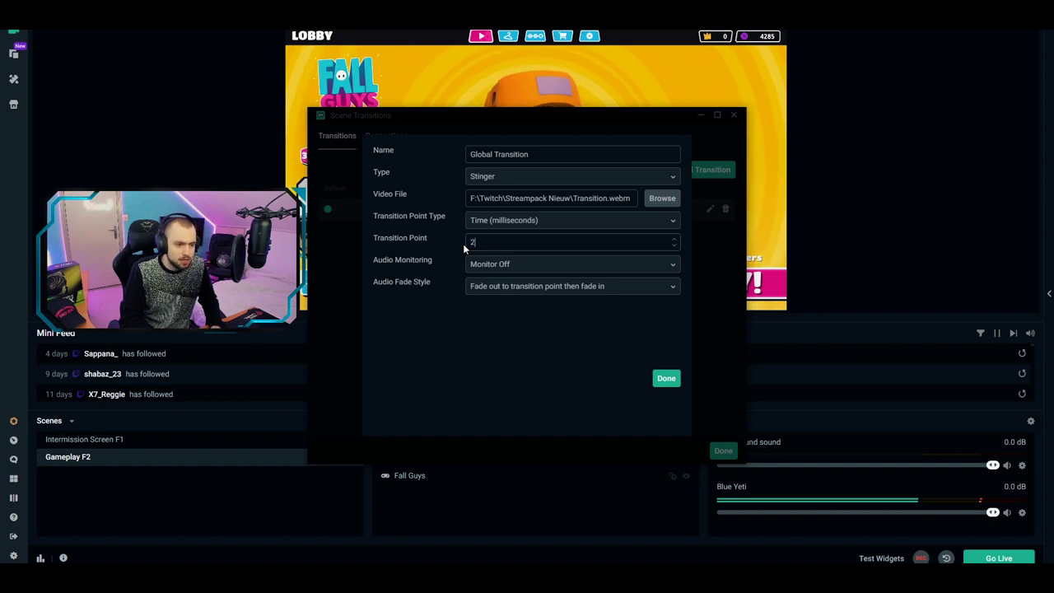
pyautogui.write('00')
pyautogui.click(656, 377)
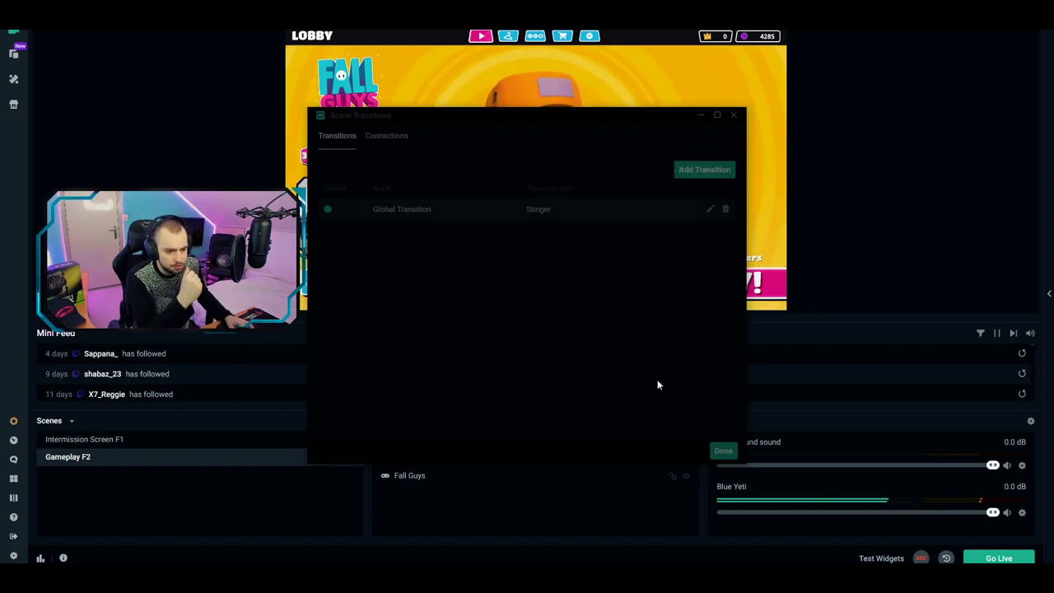
pyautogui.click(721, 451)
pyautogui.click(228, 440)
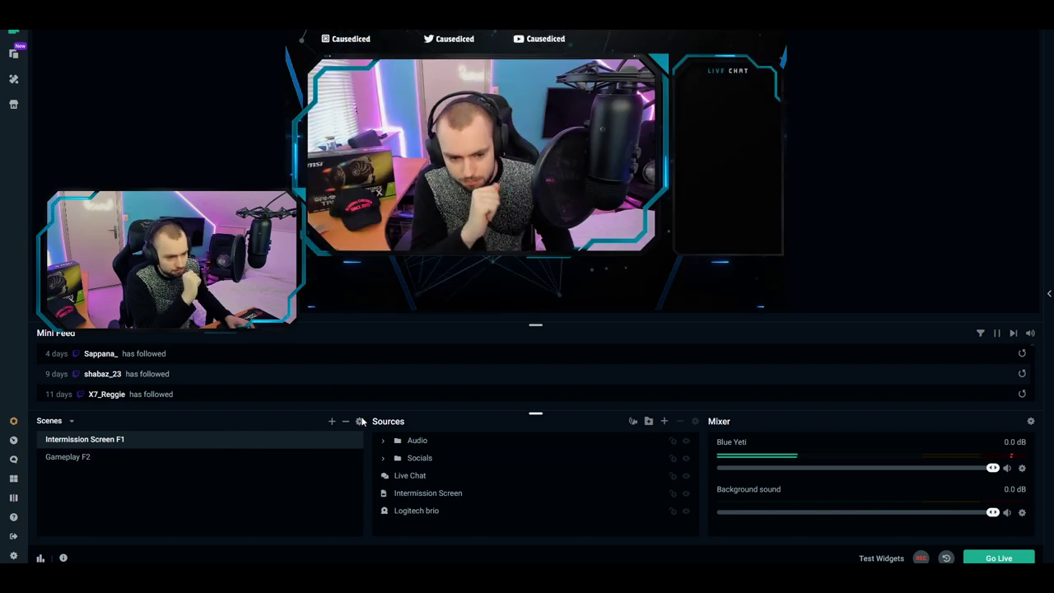
# Step: Set the Global Transition's transition point to 400 milliseconds and test it by switching to Gameplay F2
pyautogui.click(709, 207)
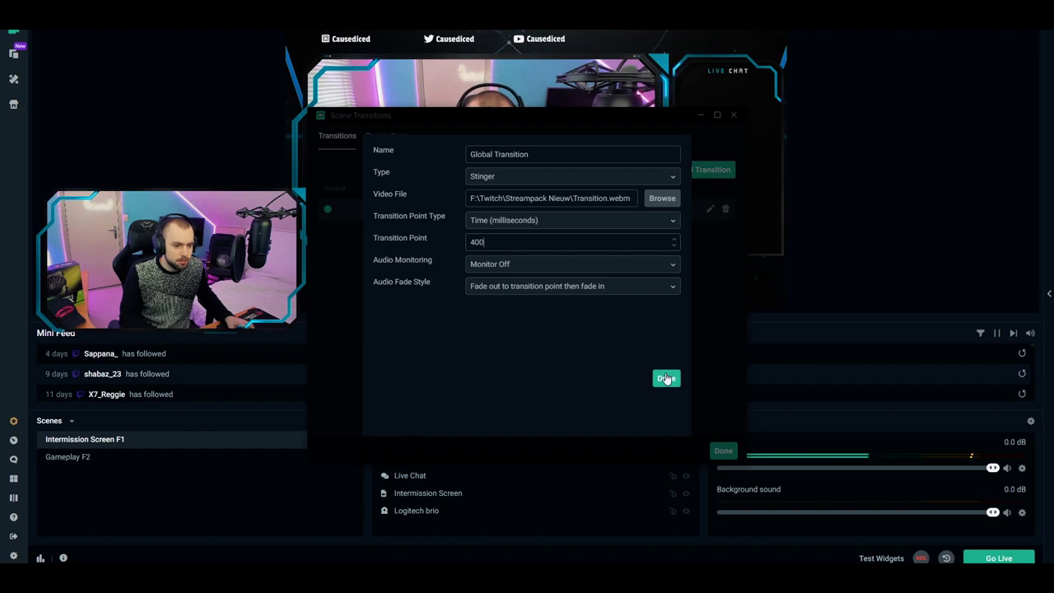
pyautogui.click(666, 378)
pyautogui.click(716, 453)
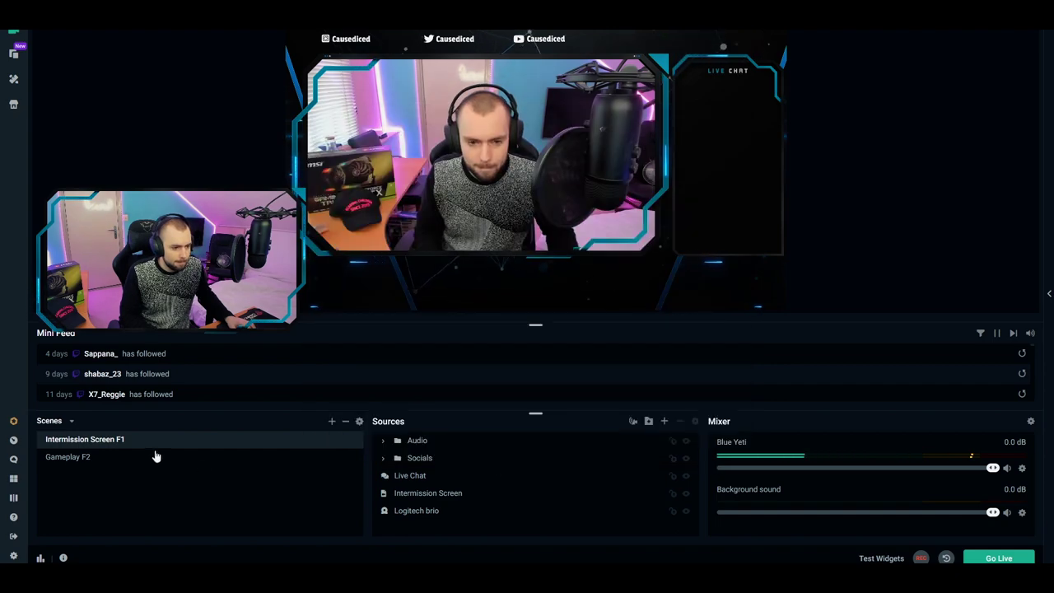
pyautogui.click(154, 456)
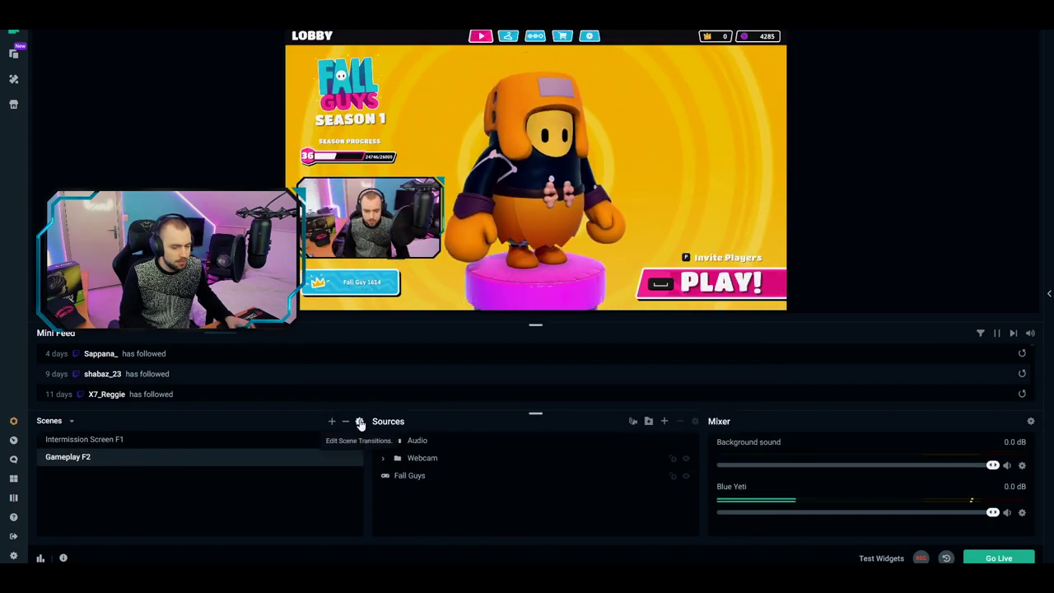
# Step: Set the Global Transition's transition point to 800 milliseconds and test it by switching to Intermission Screen F1 and back to Gameplay F2
pyautogui.click(360, 422)
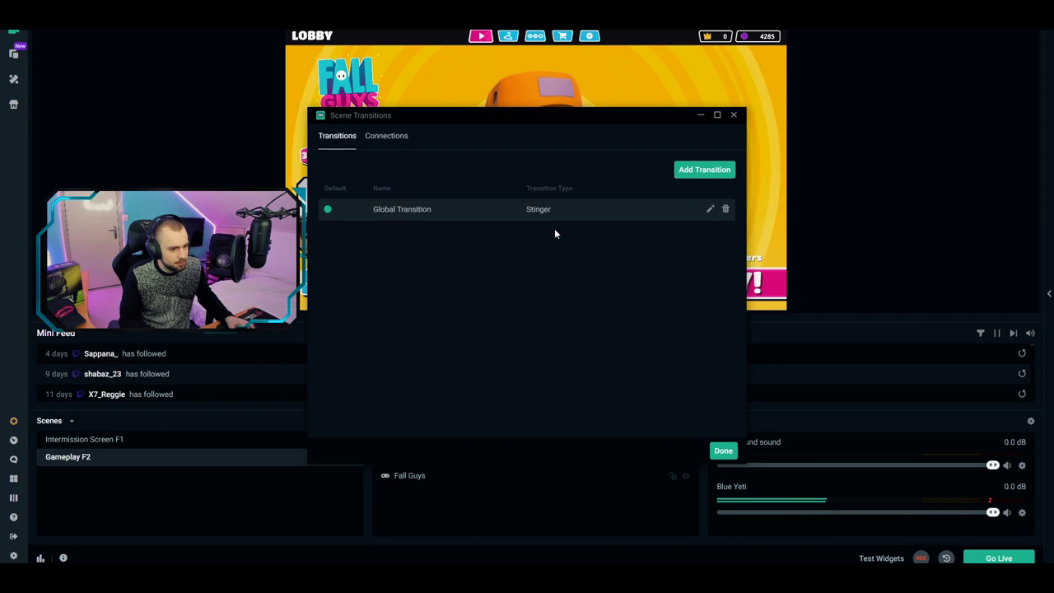
pyautogui.click(711, 209)
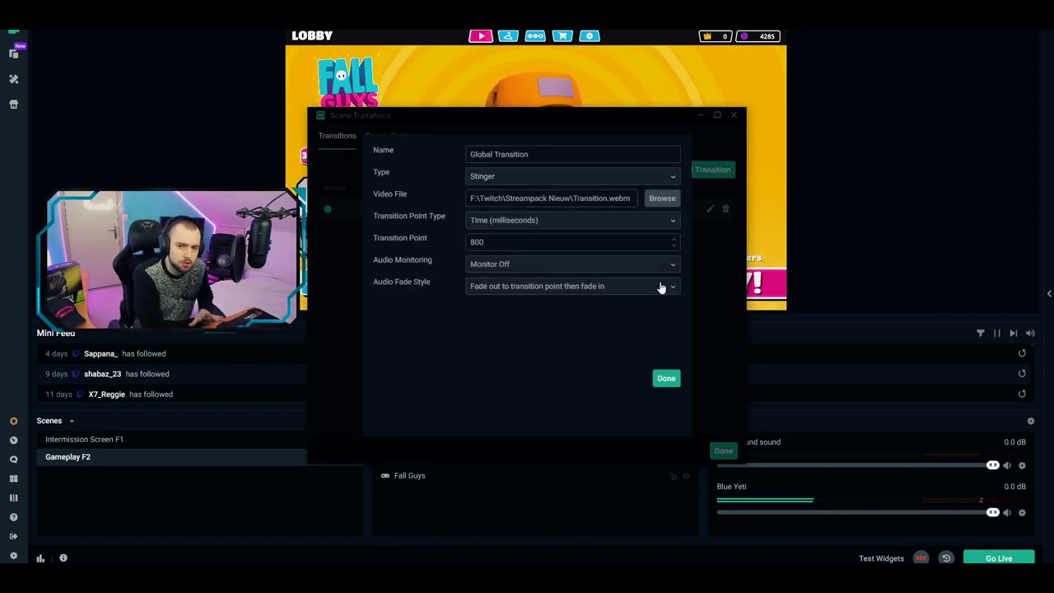
pyautogui.click(666, 381)
pyautogui.click(723, 450)
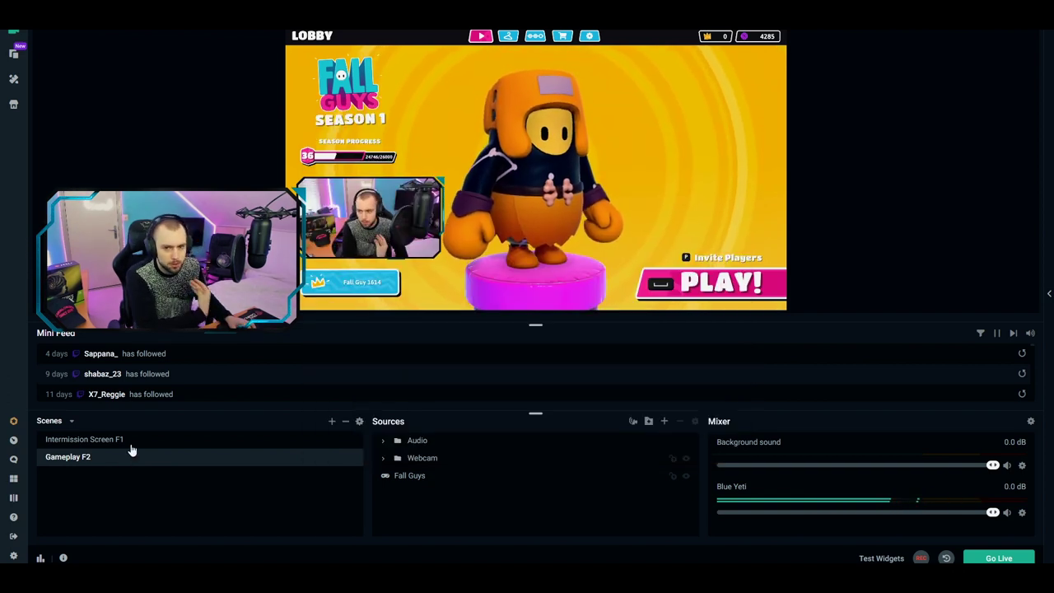
pyautogui.click(129, 443)
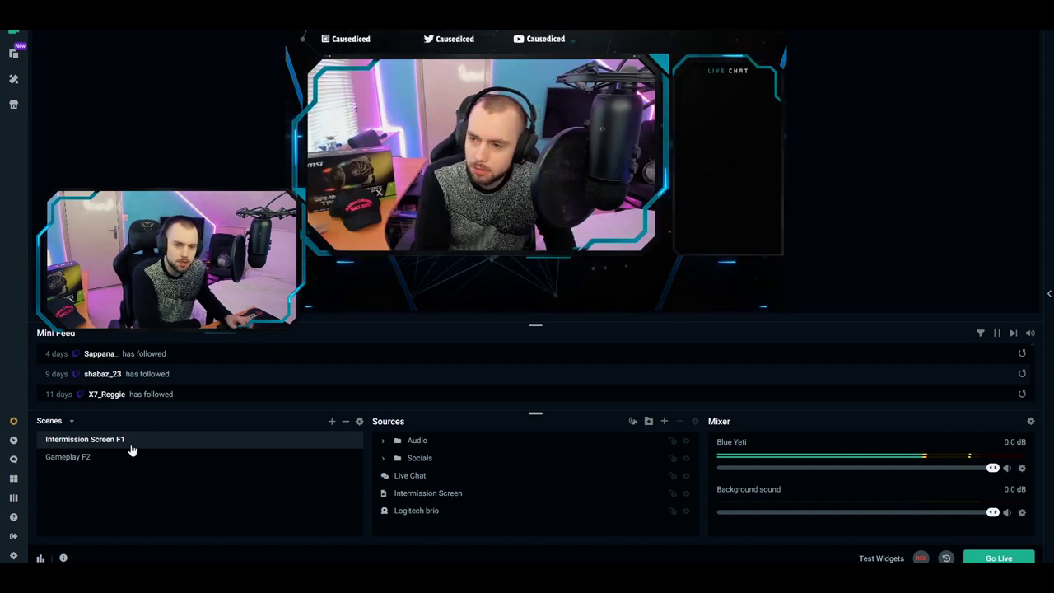
pyautogui.click(111, 459)
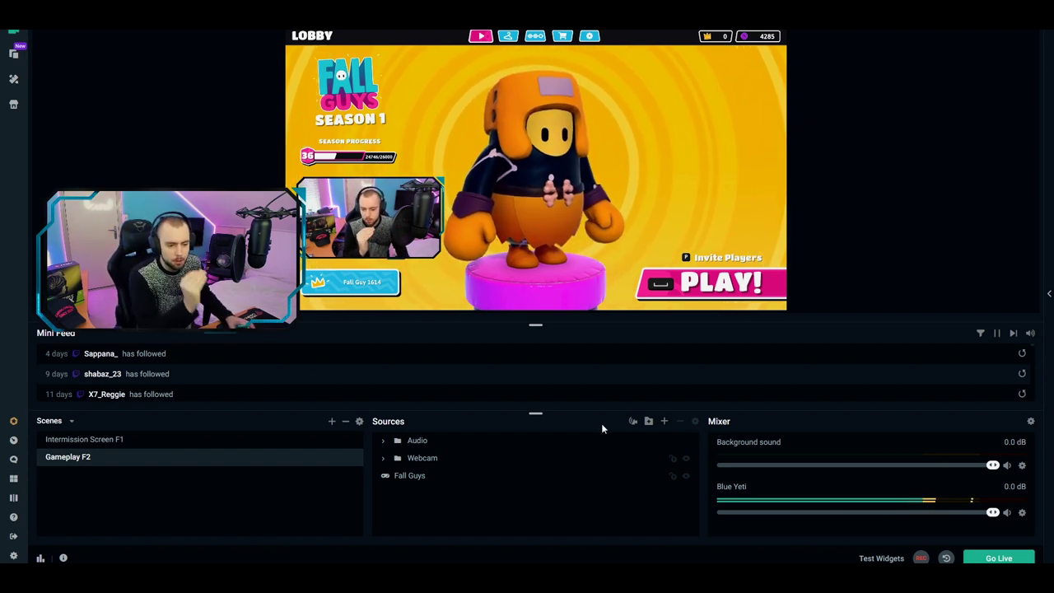
# Step: Add an Alertbox widget source named Alertbox to the Gameplay F2 scene
pyautogui.click(663, 421)
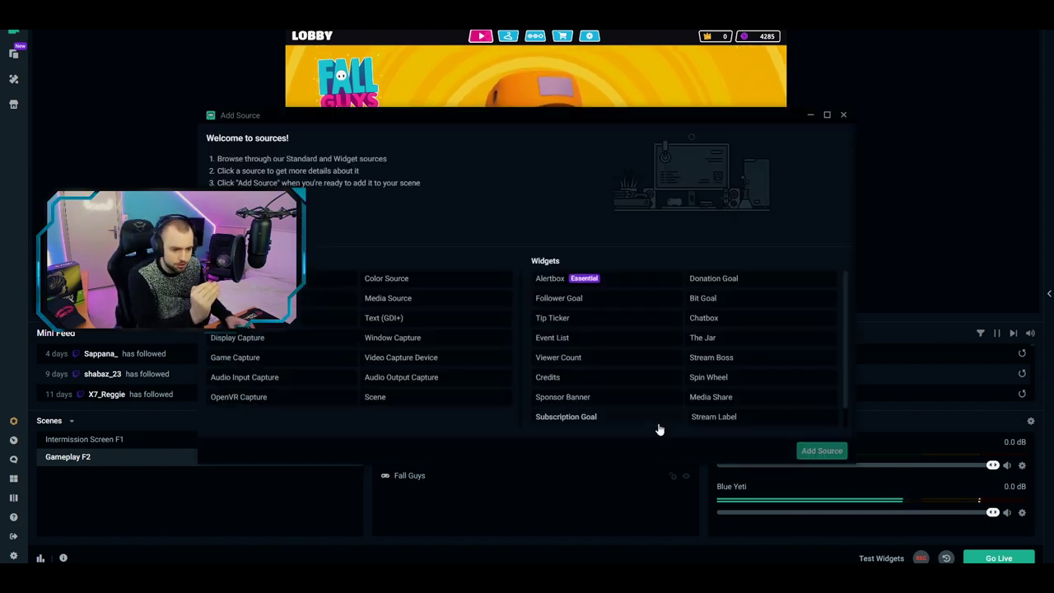
pyautogui.click(554, 280)
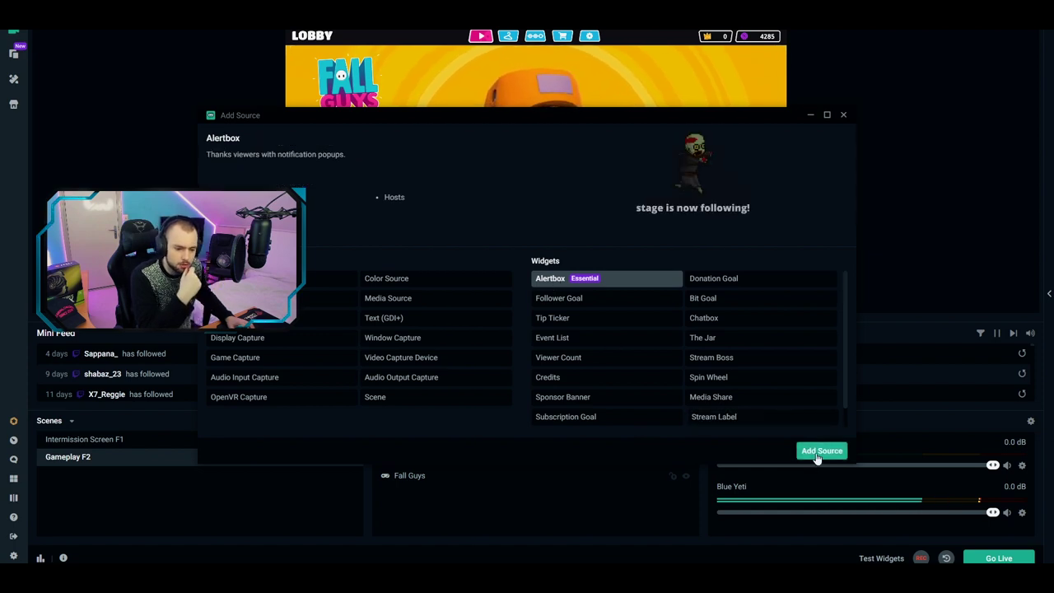
pyautogui.click(817, 453)
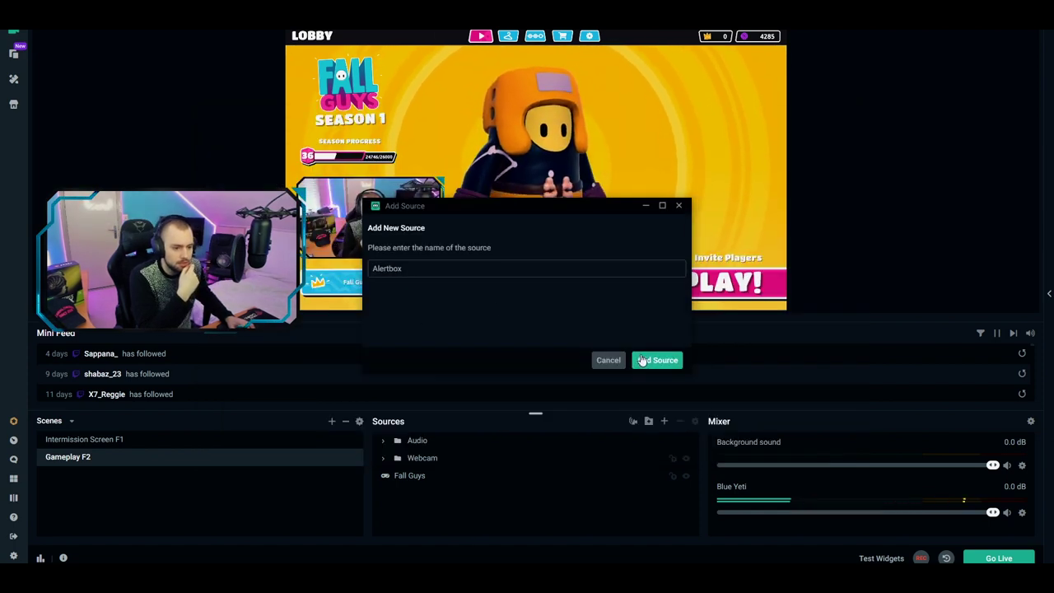
pyautogui.click(641, 360)
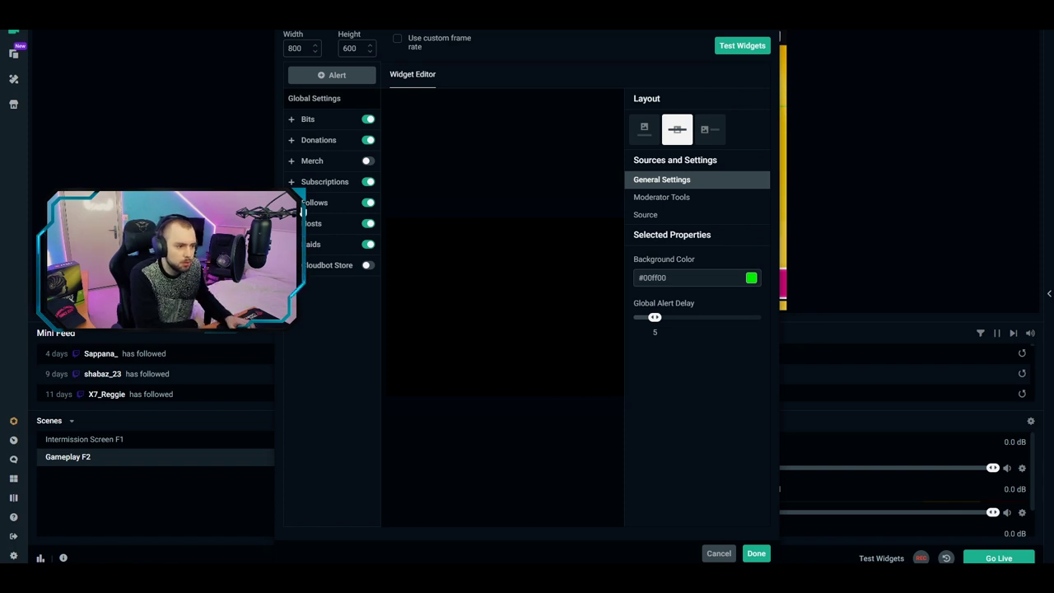
# Step: Review the Follows alert's title message settings, including template, font and text colors, and its image, sound and volume settings
pyautogui.click(302, 211)
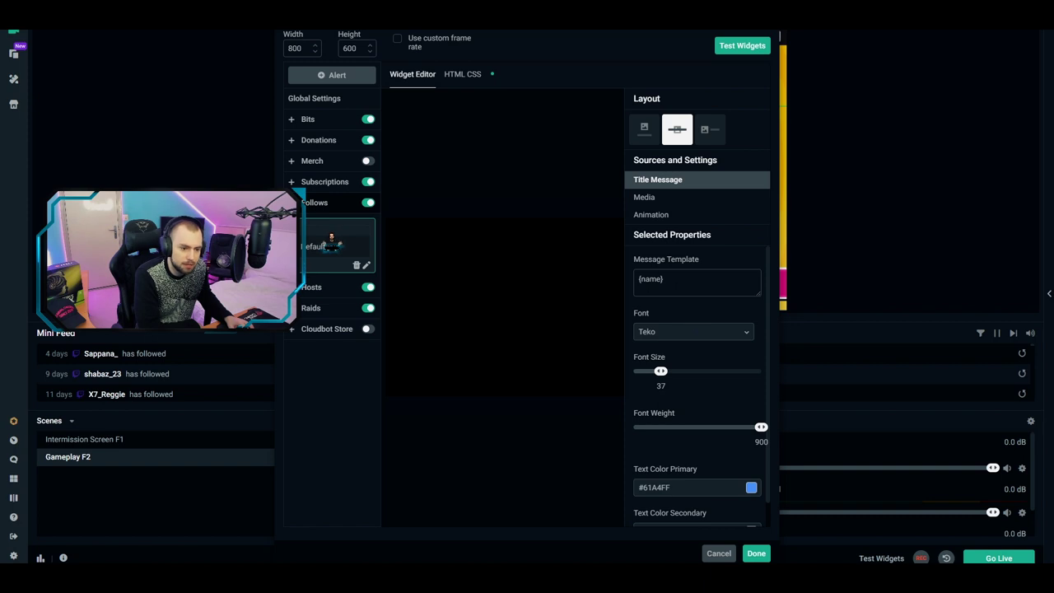
pyautogui.click(683, 280)
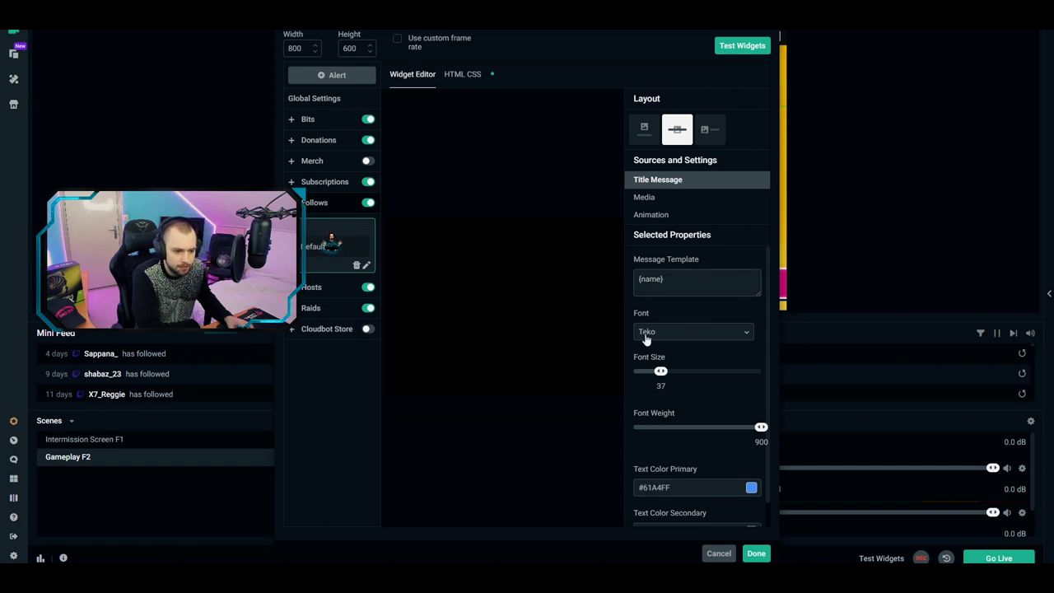
pyautogui.scroll(-1, 658, 335)
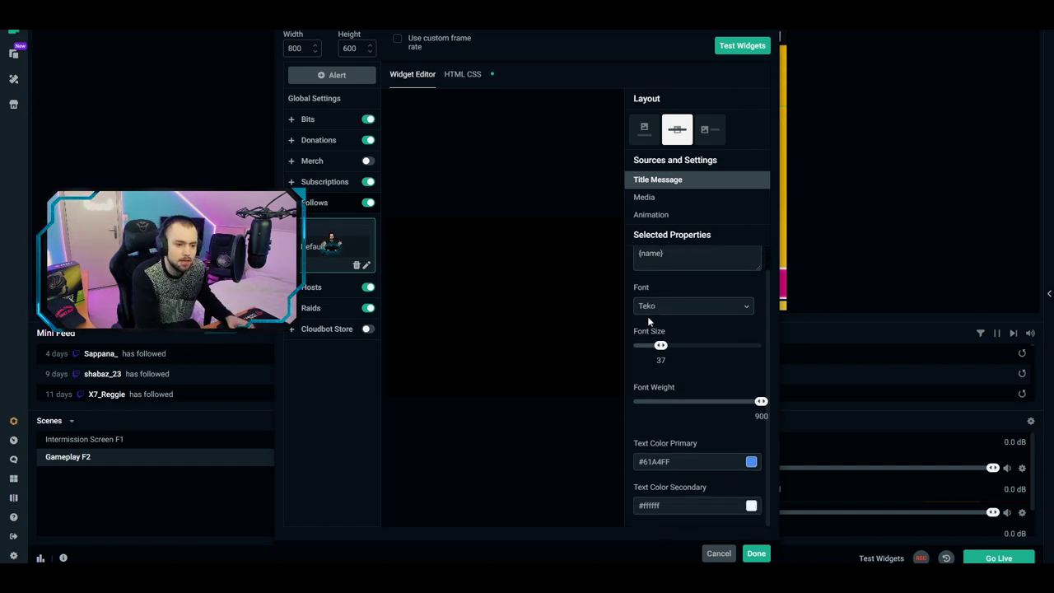
pyautogui.scroll(1, 649, 321)
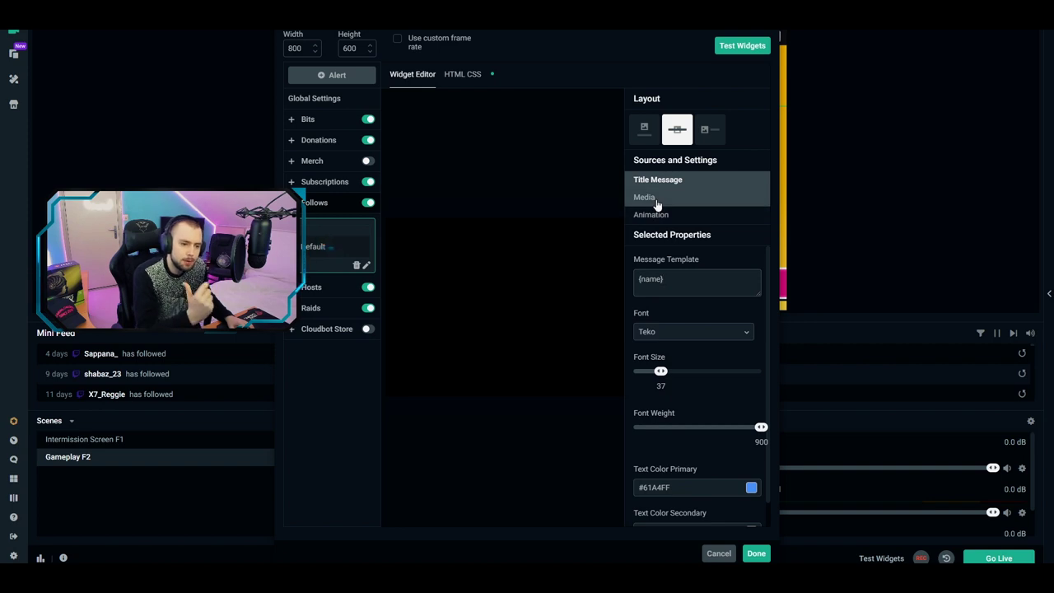
pyautogui.click(656, 202)
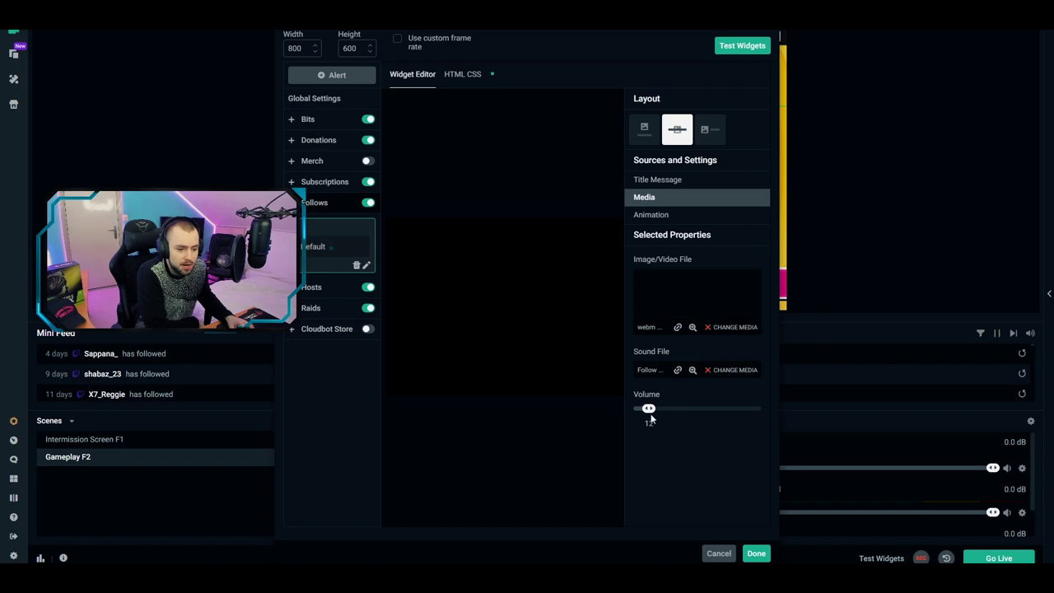
# Step: Close the Alertbox settings and trigger a test Follow alert in the Gameplay F2 scene, leaving the source deselected
pyautogui.click(744, 46)
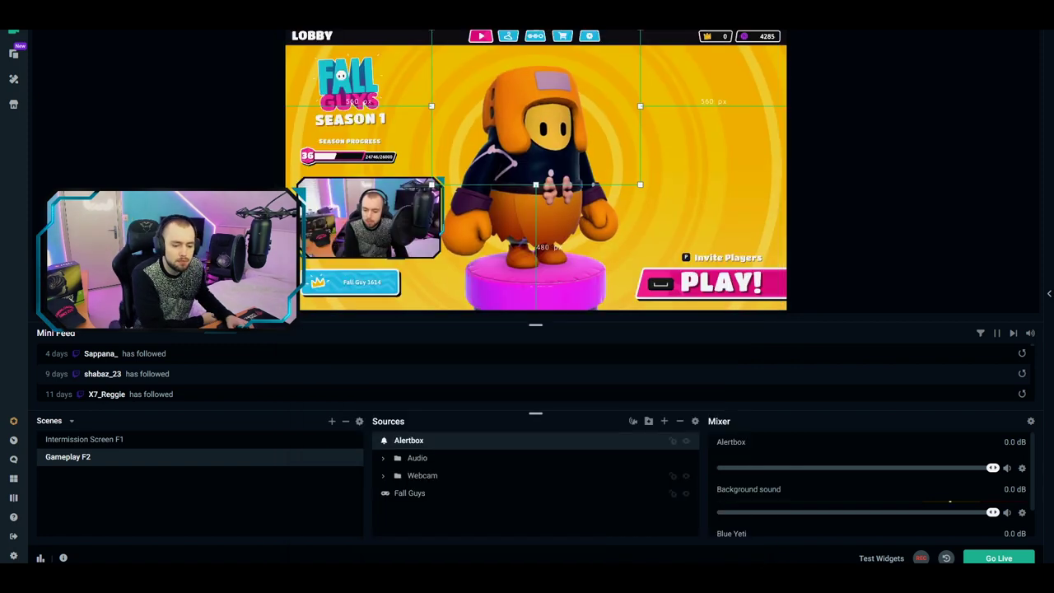
pyautogui.click(880, 558)
pyautogui.click(689, 559)
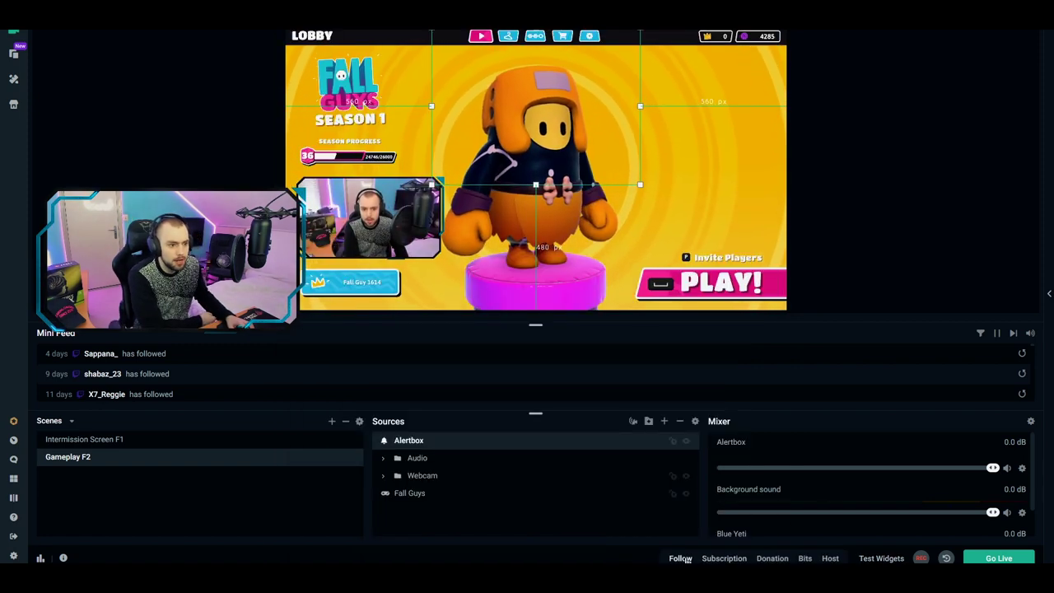
pyautogui.click(122, 150)
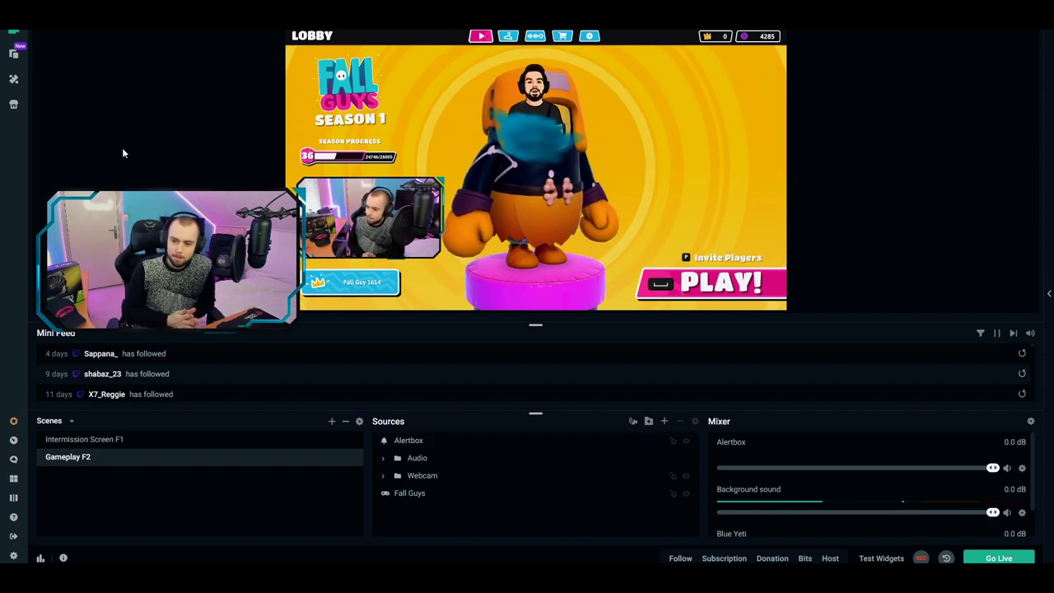